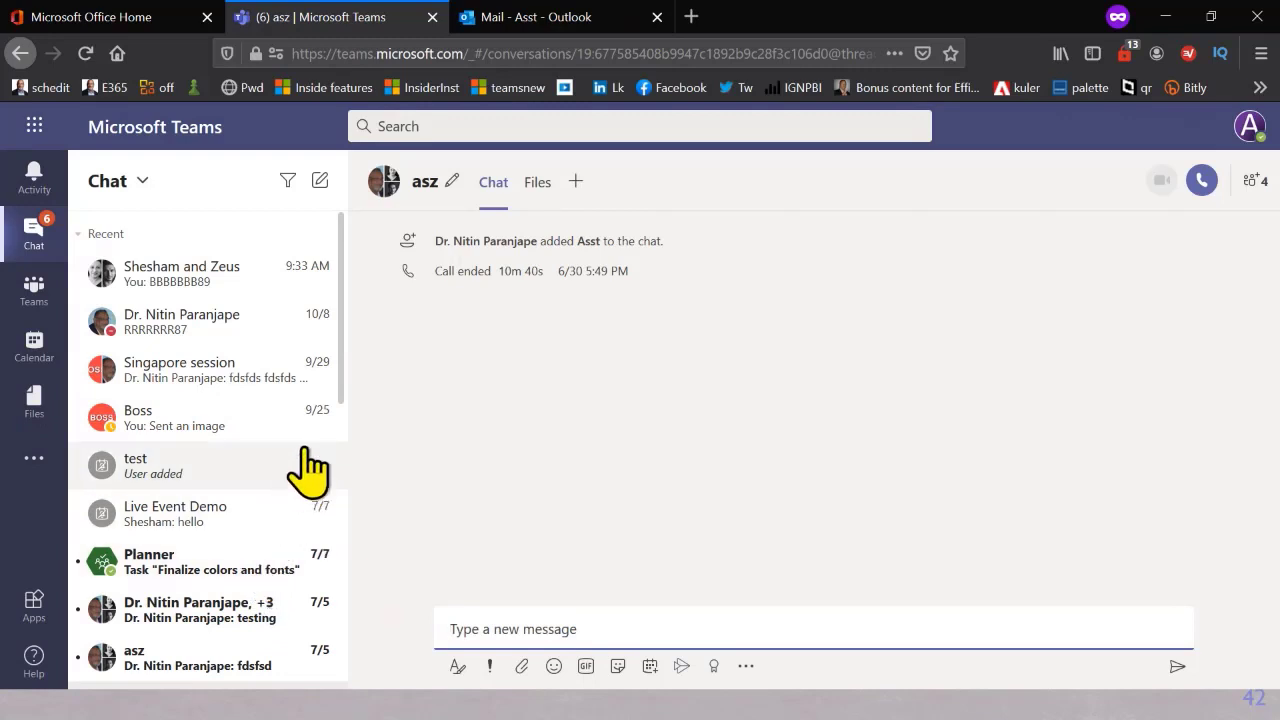
# Pin the Boss chat to the top of the chat list.
pyautogui.click(322, 419)
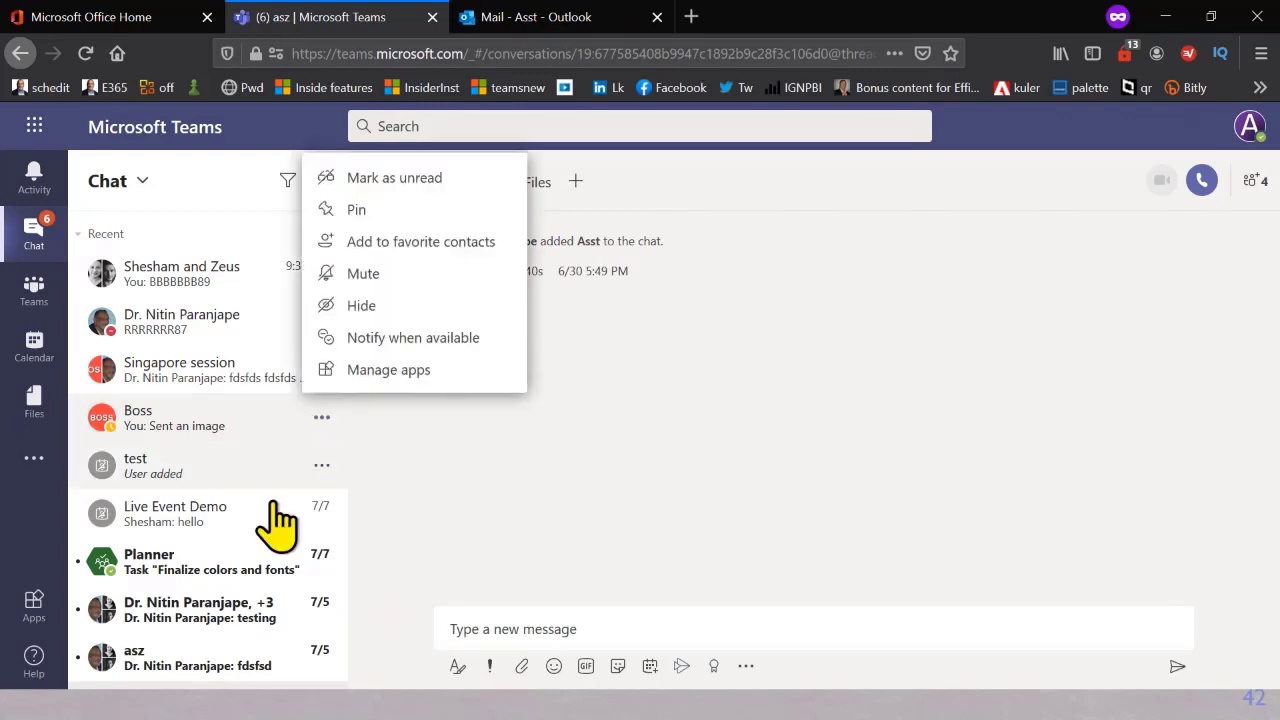
pyautogui.click(397, 222)
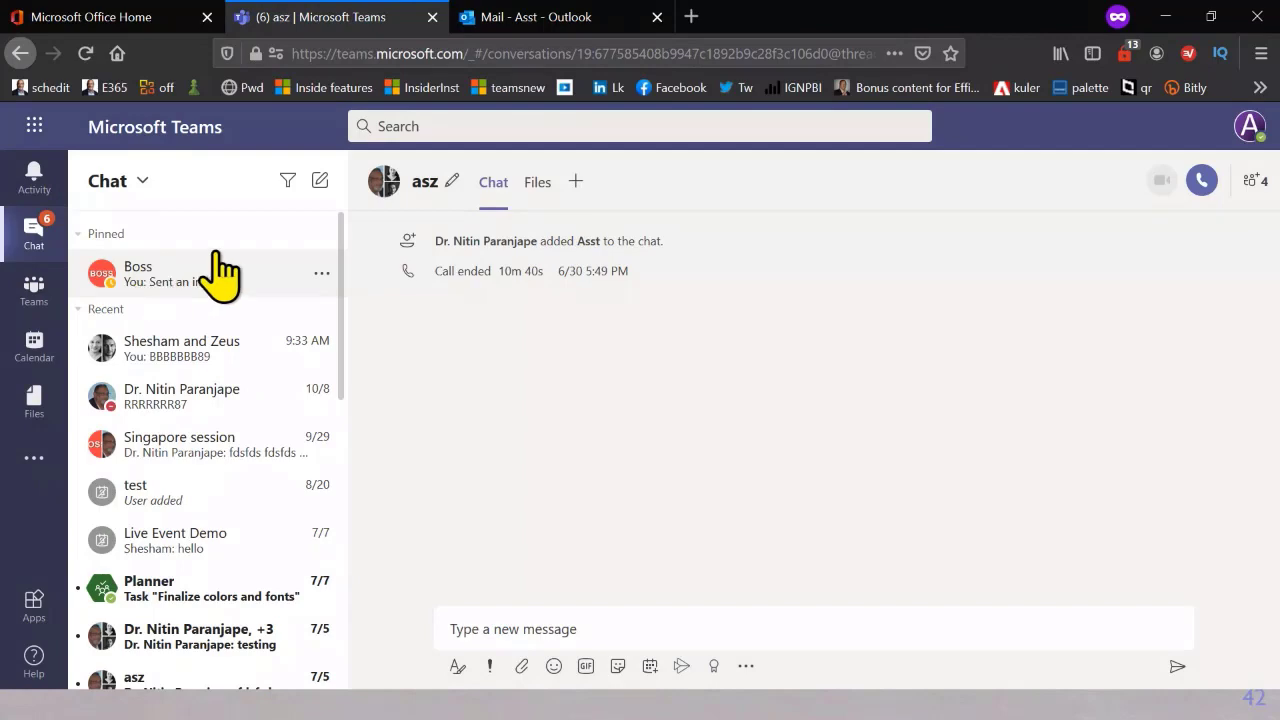
# Find the group chat dated 6/5 between Boss and a guest in the recent chats, open it and pin it.
pyautogui.scroll(-5, 198, 492)
pyautogui.scroll(1, 198, 492)
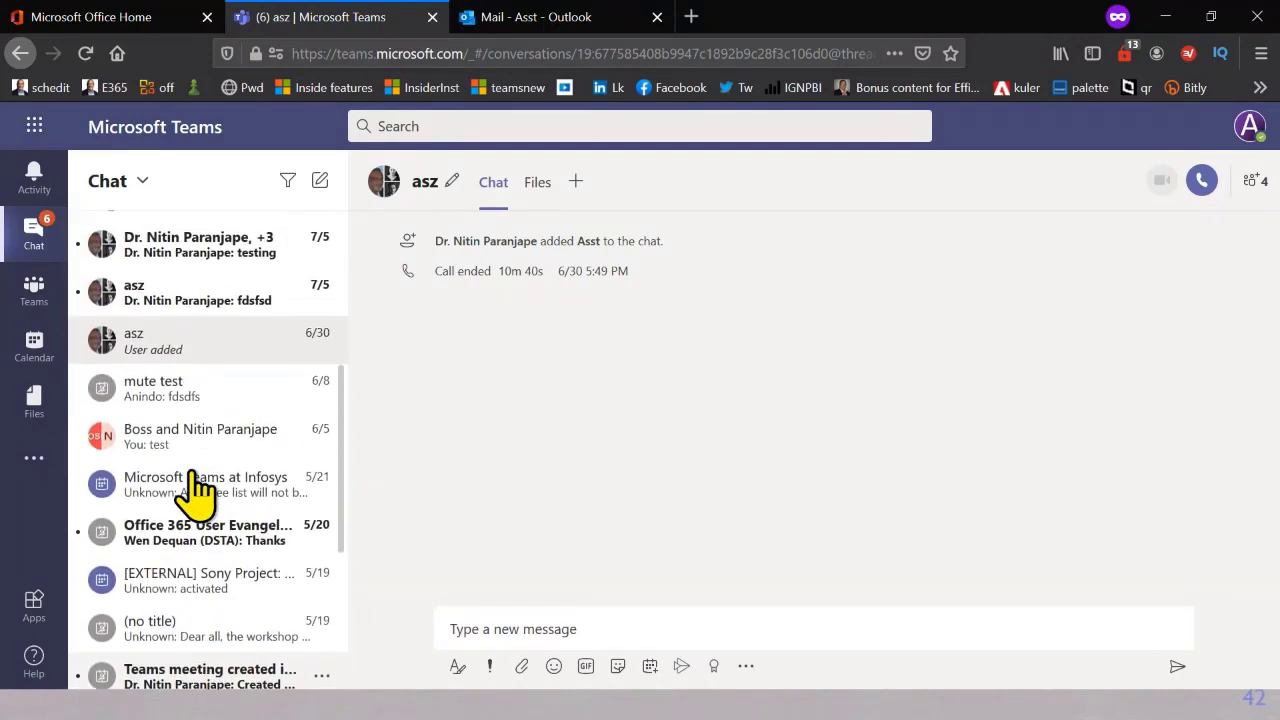
pyautogui.scroll(-2, 196, 490)
pyautogui.scroll(-1, 196, 490)
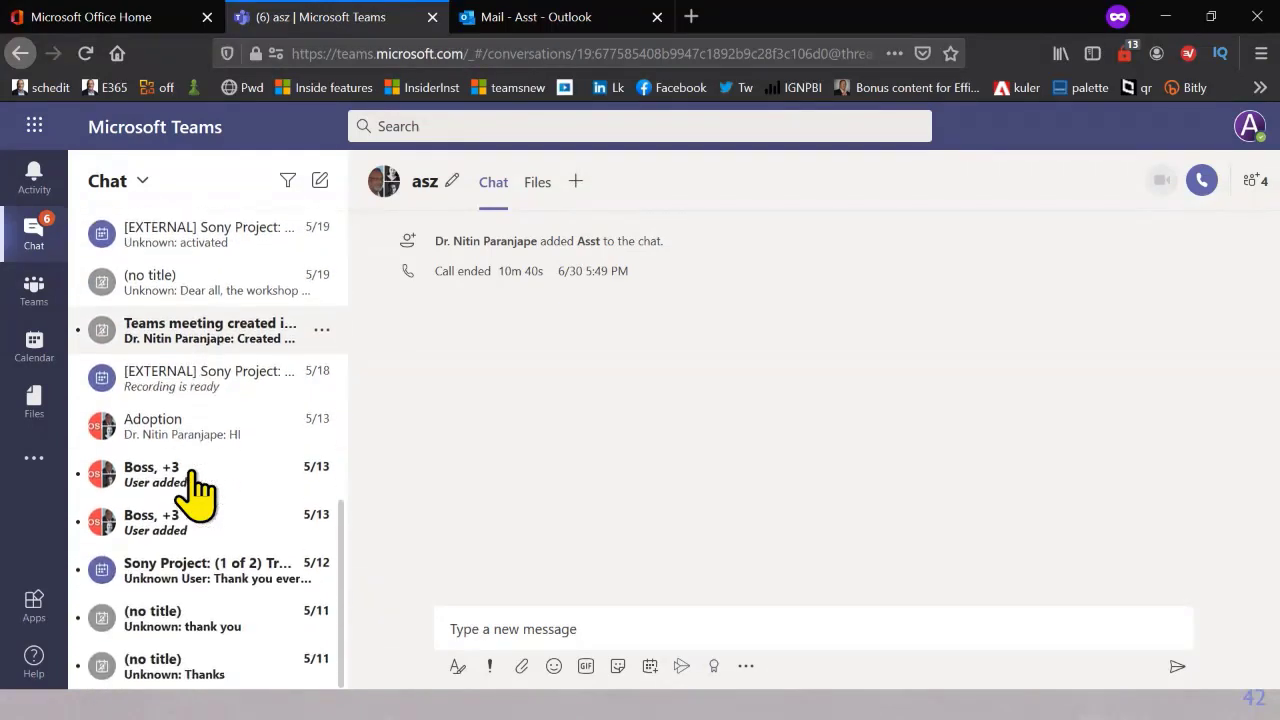
pyautogui.scroll(3, 208, 528)
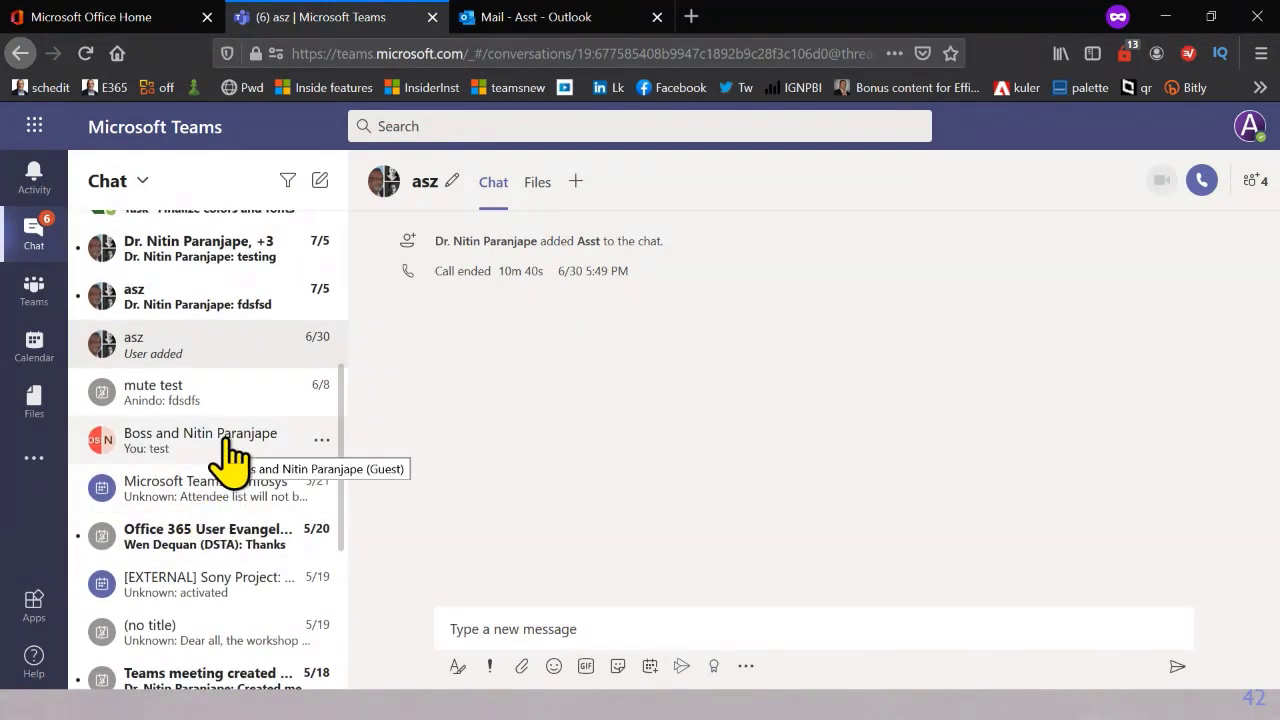
pyautogui.click(228, 455)
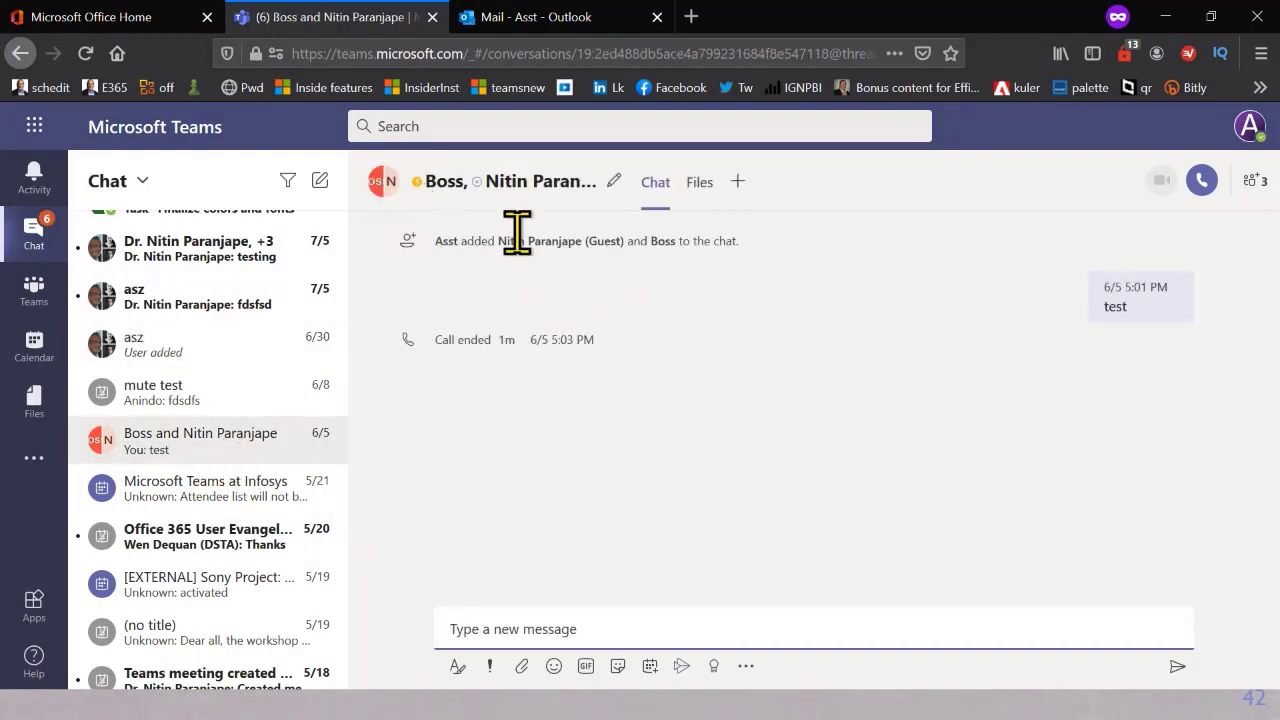
pyautogui.click(321, 441)
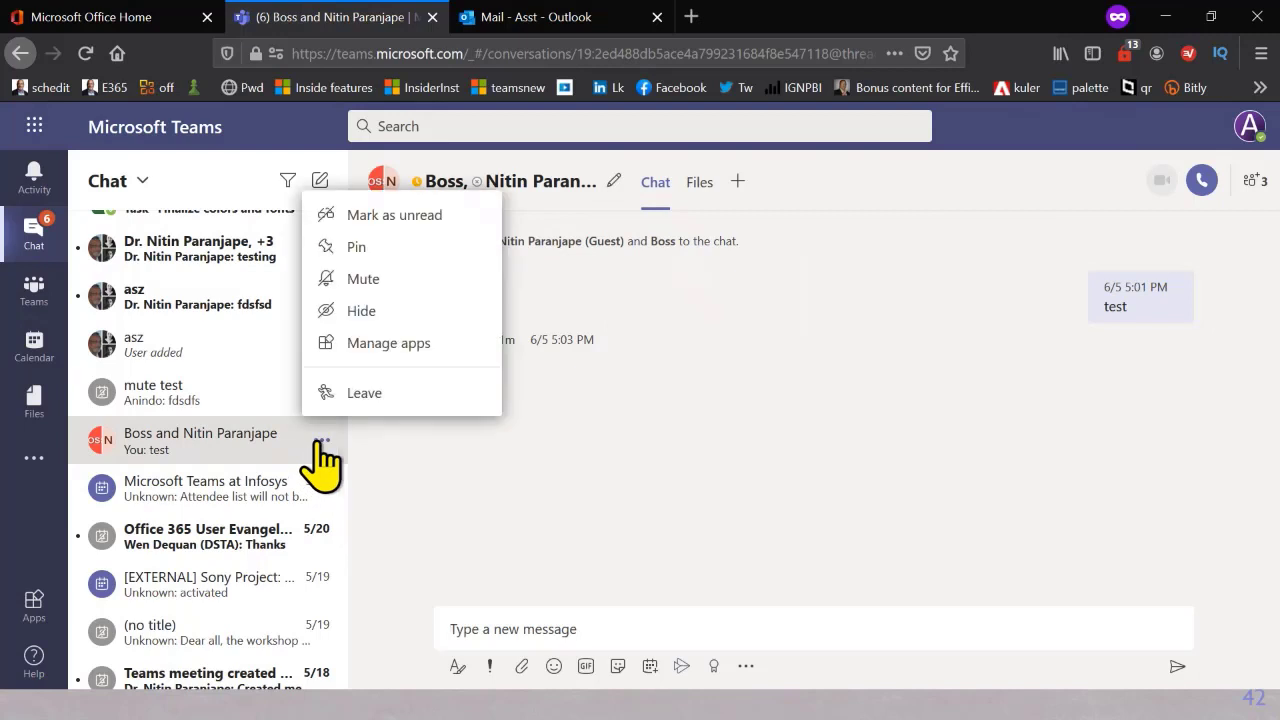
pyautogui.click(362, 249)
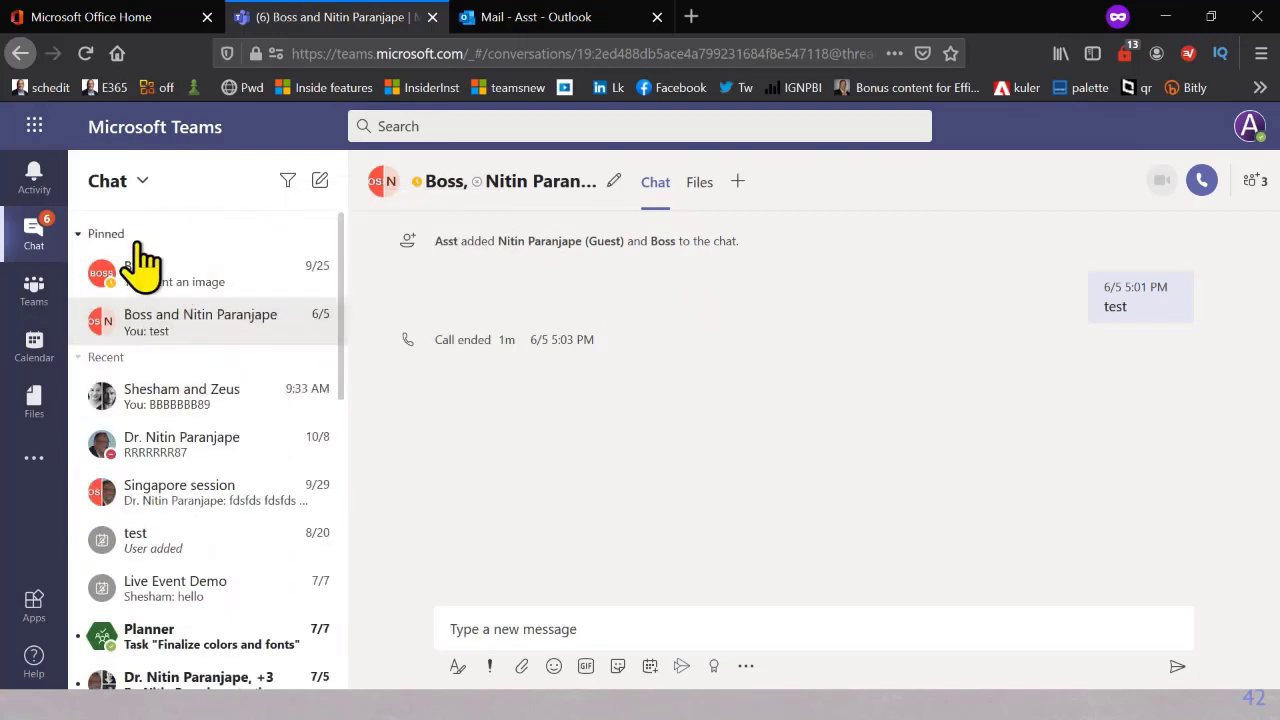
# Collapse the Recent chats section and check which attachment sources the pinned Boss chat offers.
pyautogui.click(90, 360)
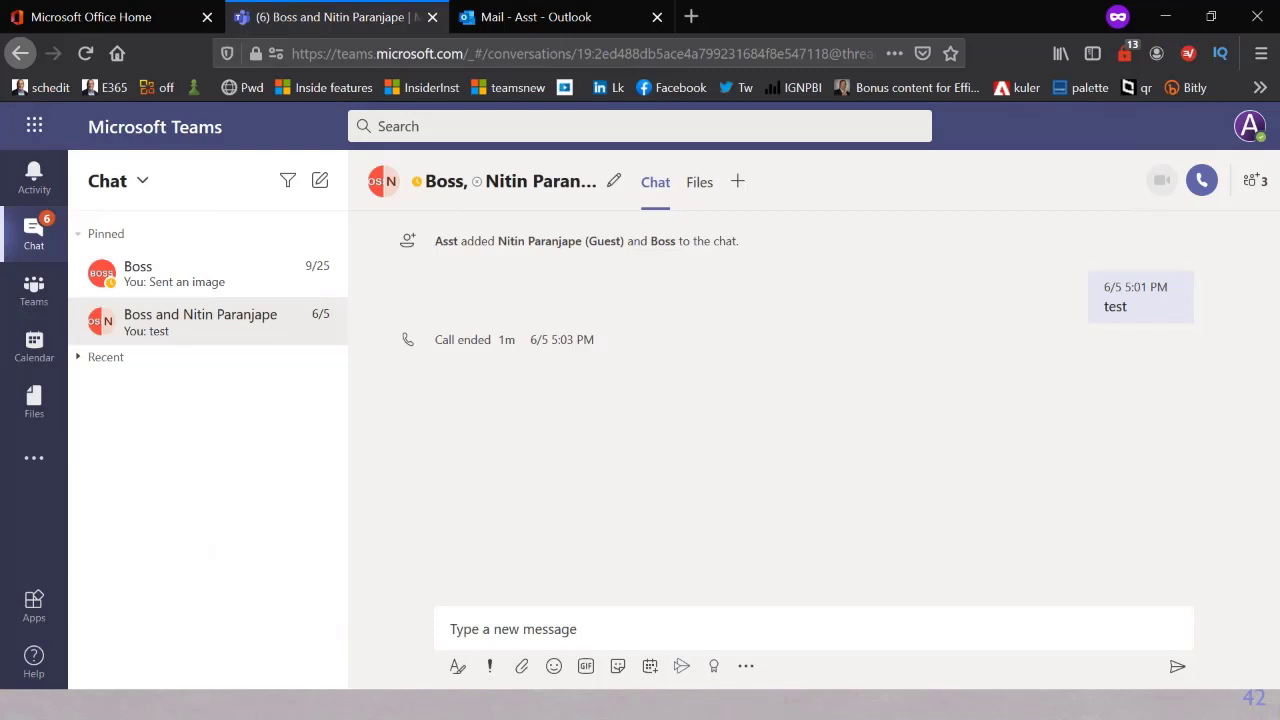
pyautogui.click(263, 274)
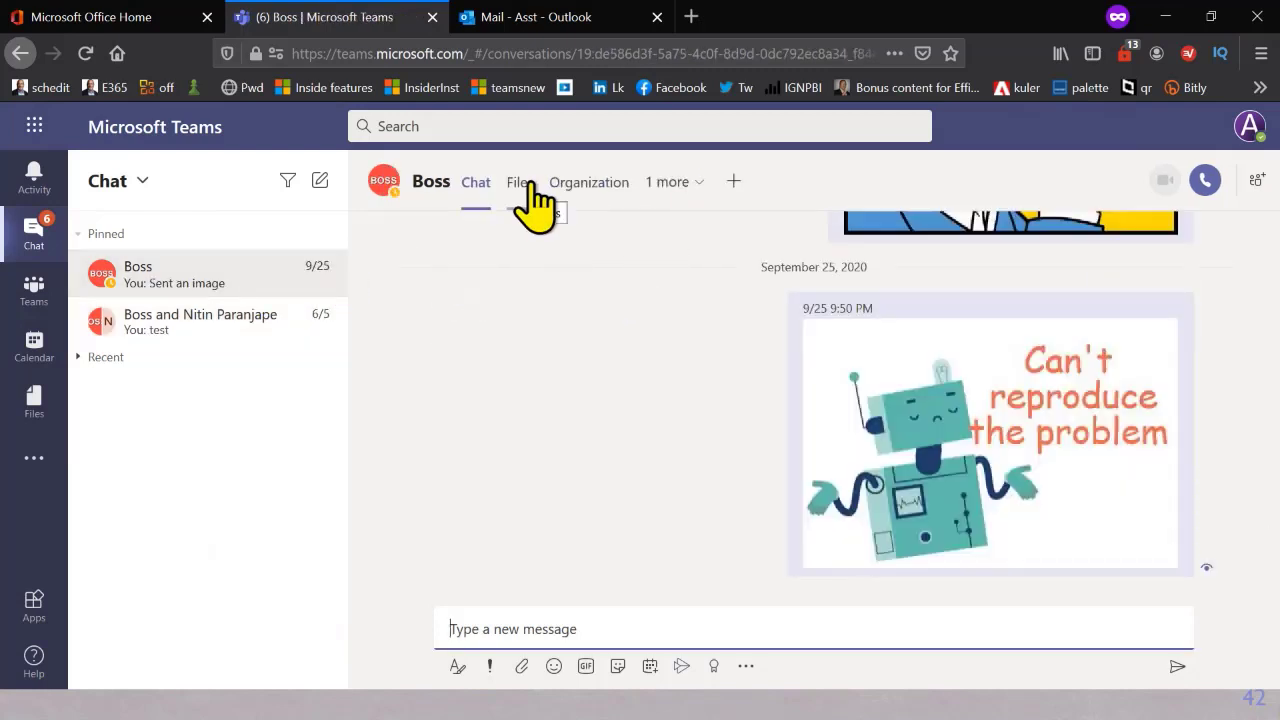
pyautogui.click(521, 666)
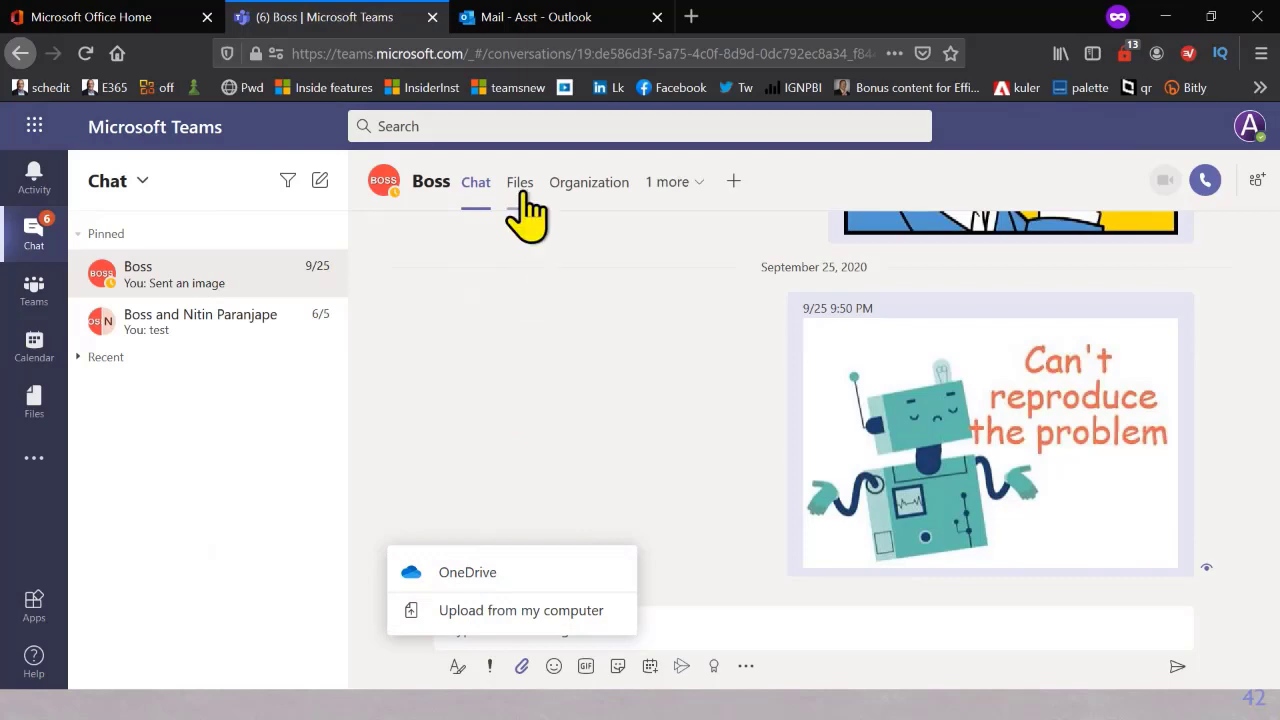
pyautogui.click(677, 430)
# Look back through the Boss chat's older messages and return to the latest one.
pyautogui.scroll(5, 679, 431)
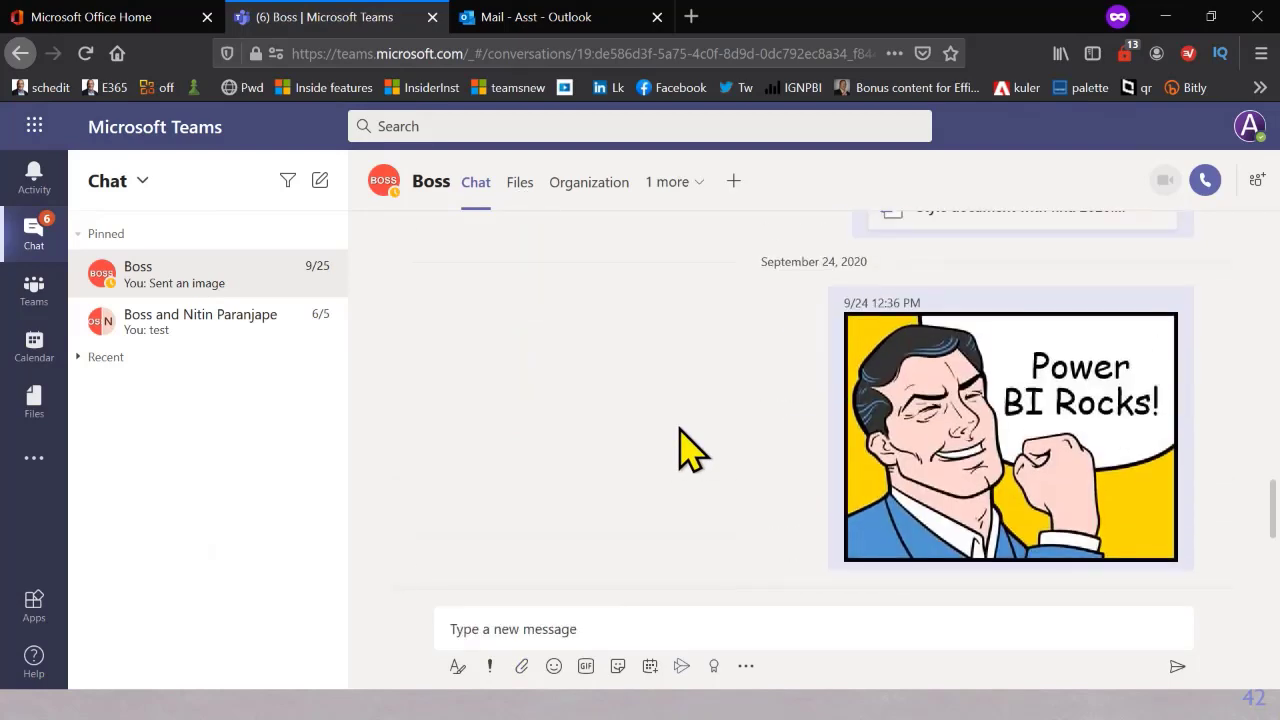
pyautogui.scroll(15, 679, 431)
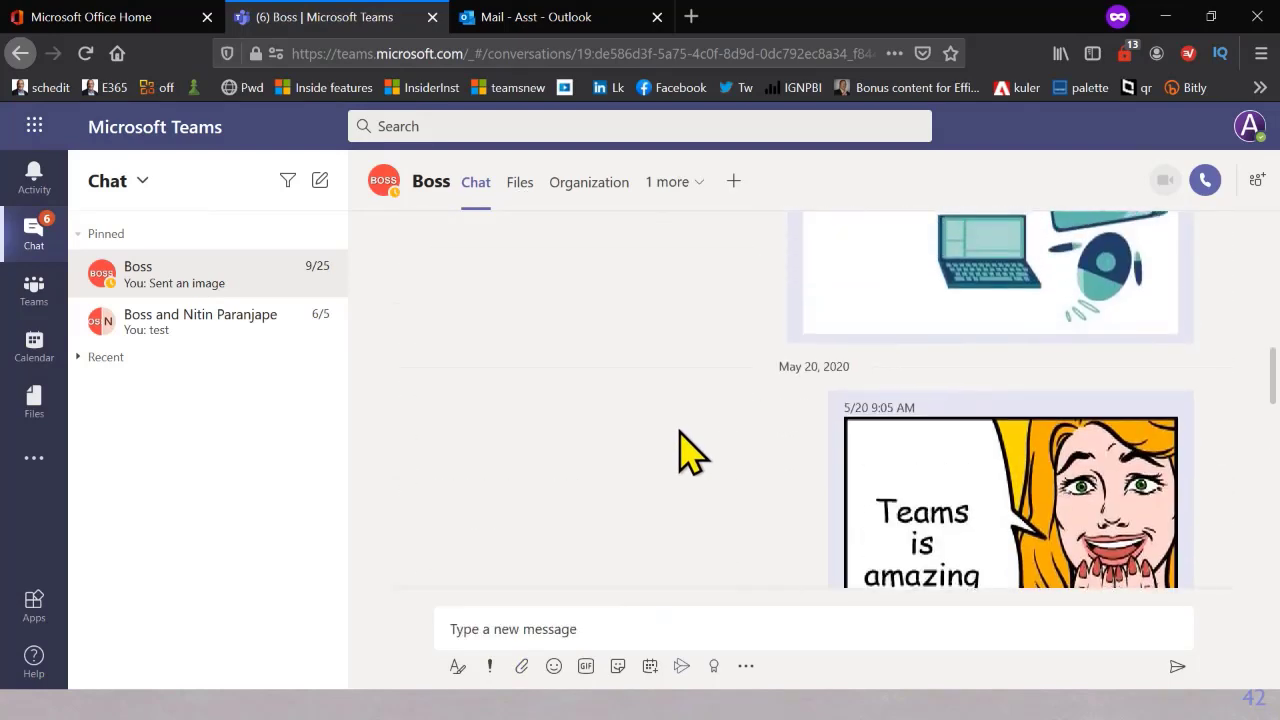
pyautogui.scroll(12, 680, 433)
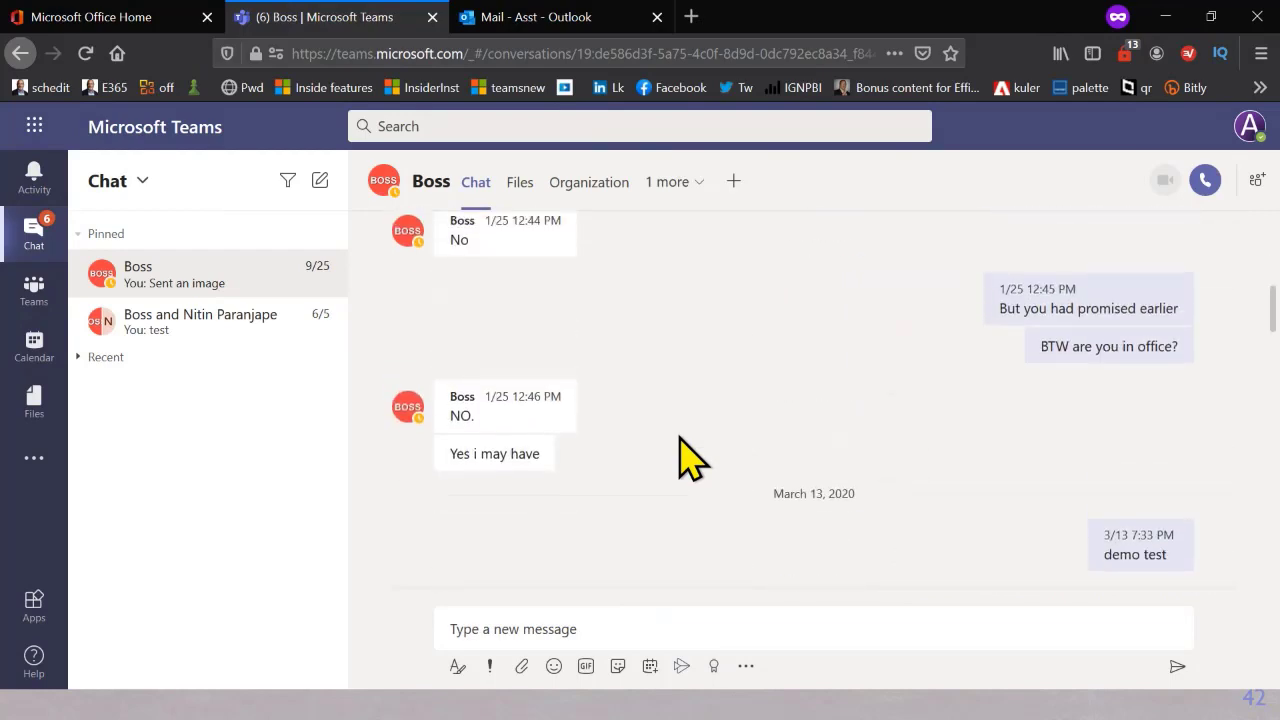
pyautogui.scroll(-20, 680, 437)
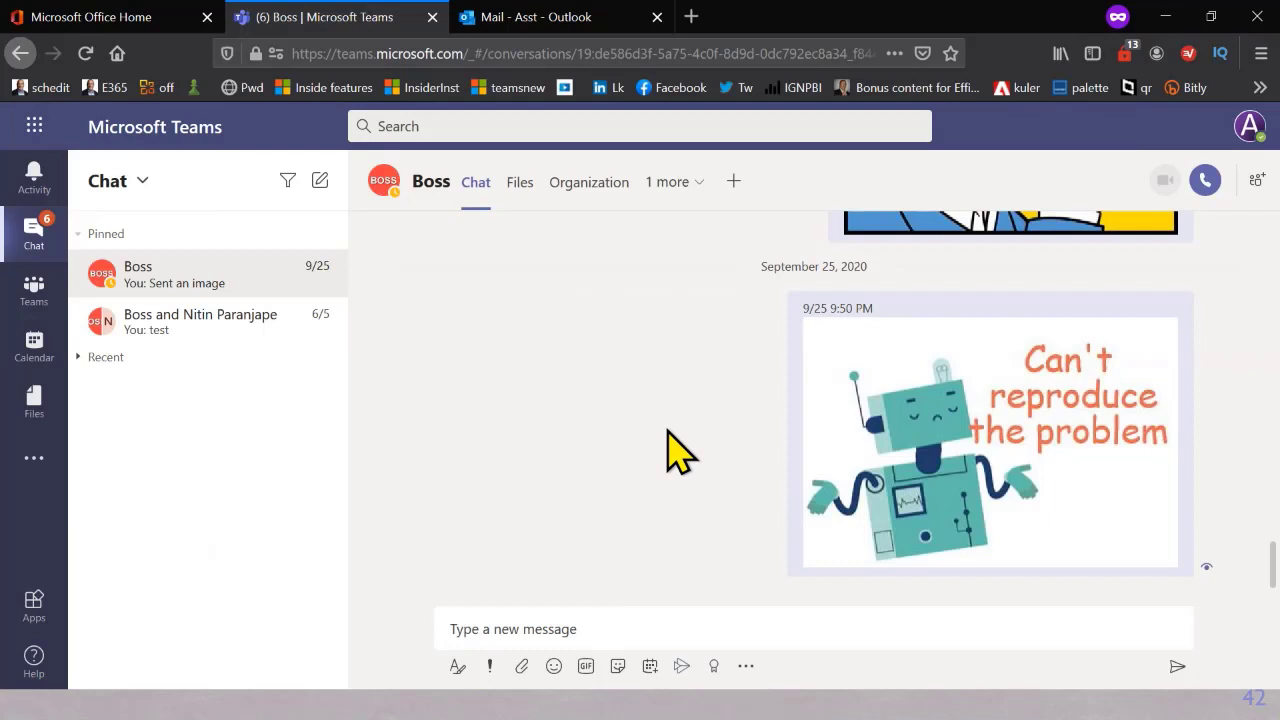
# Examine the files shared in the Boss chat, including Style document with find 2020.docx and ccourse.xlsx.
pyautogui.click(522, 208)
pyautogui.click(528, 364)
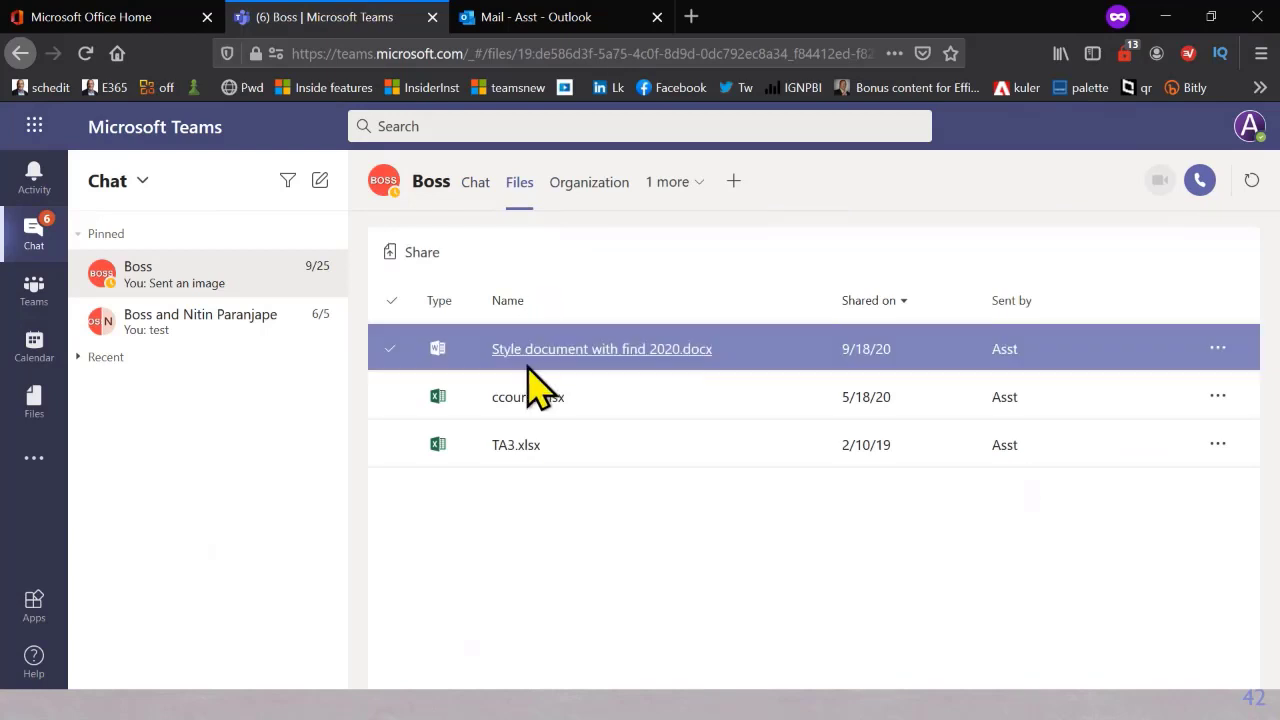
pyautogui.click(535, 397)
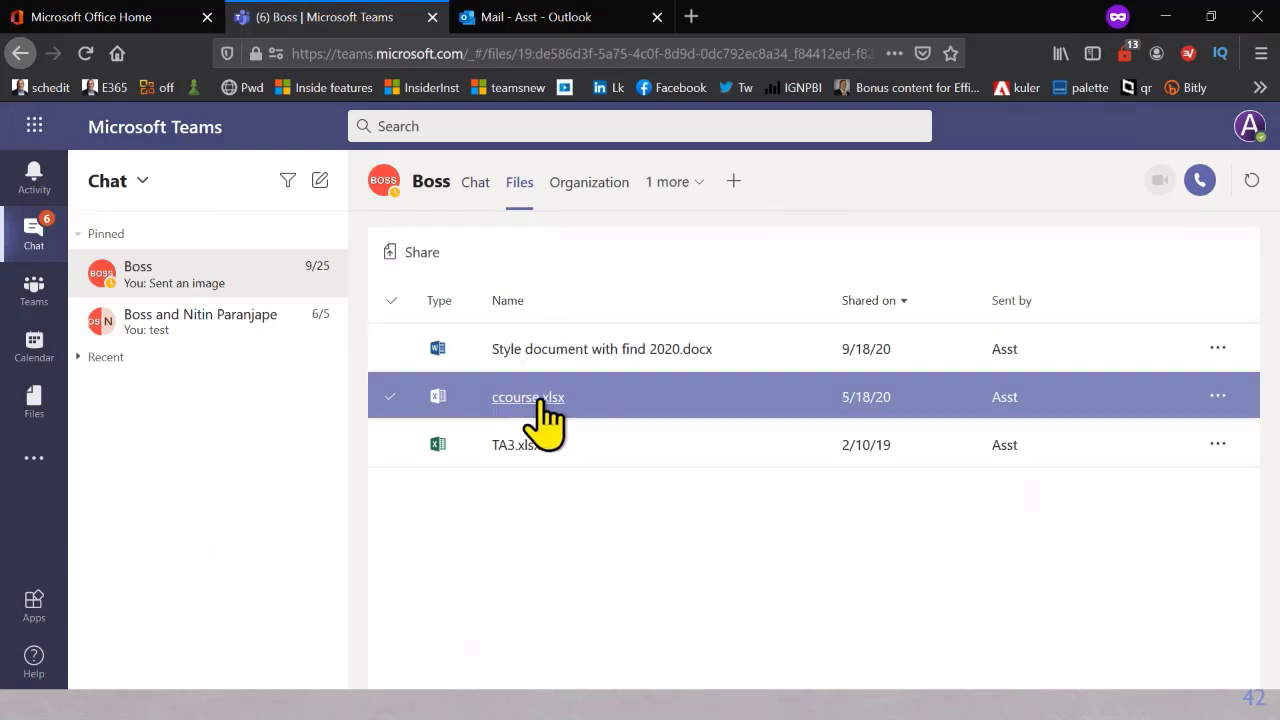
pyautogui.click(42, 262)
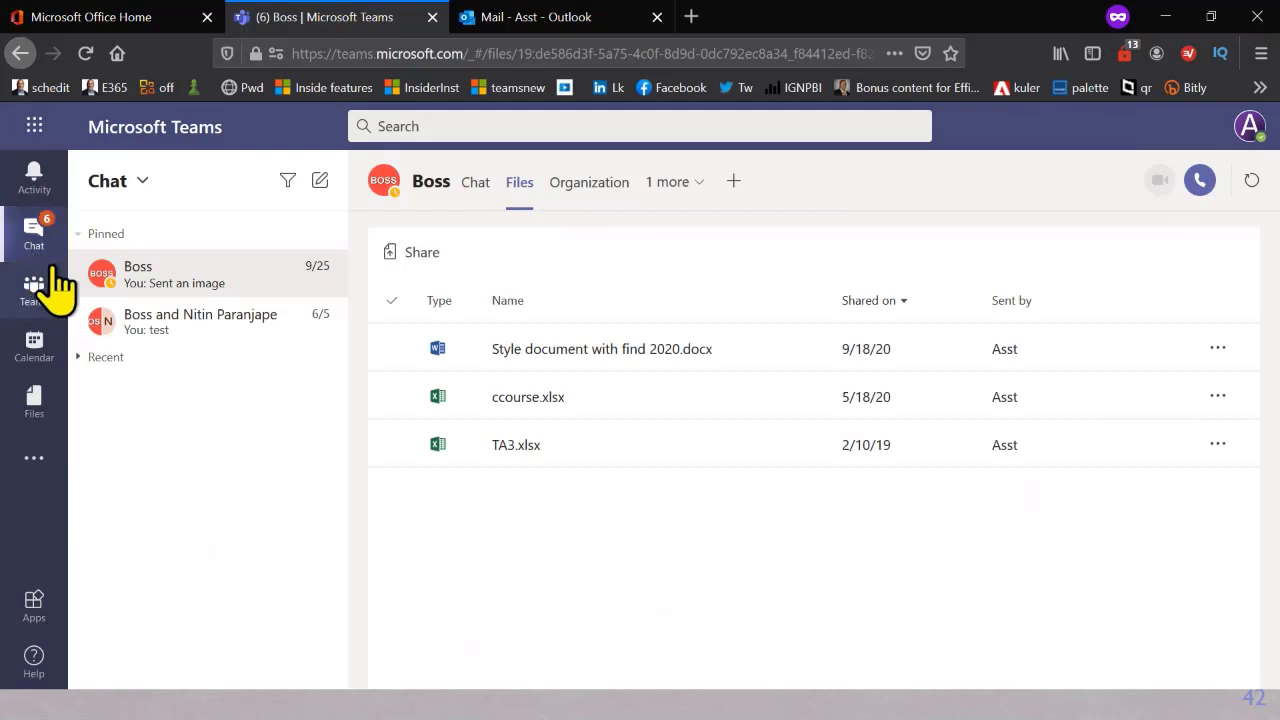
# Expand the Recent chats section and view the participants of the Singapore session chat.
pyautogui.click(88, 357)
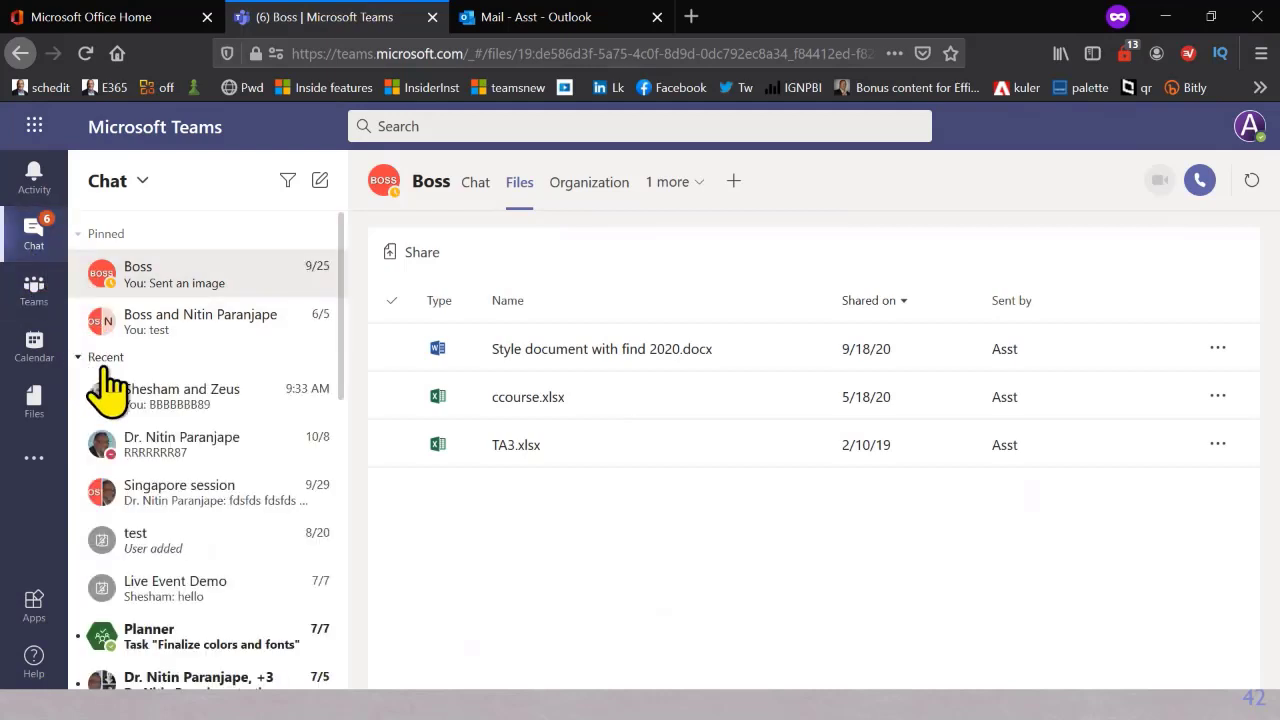
pyautogui.click(222, 497)
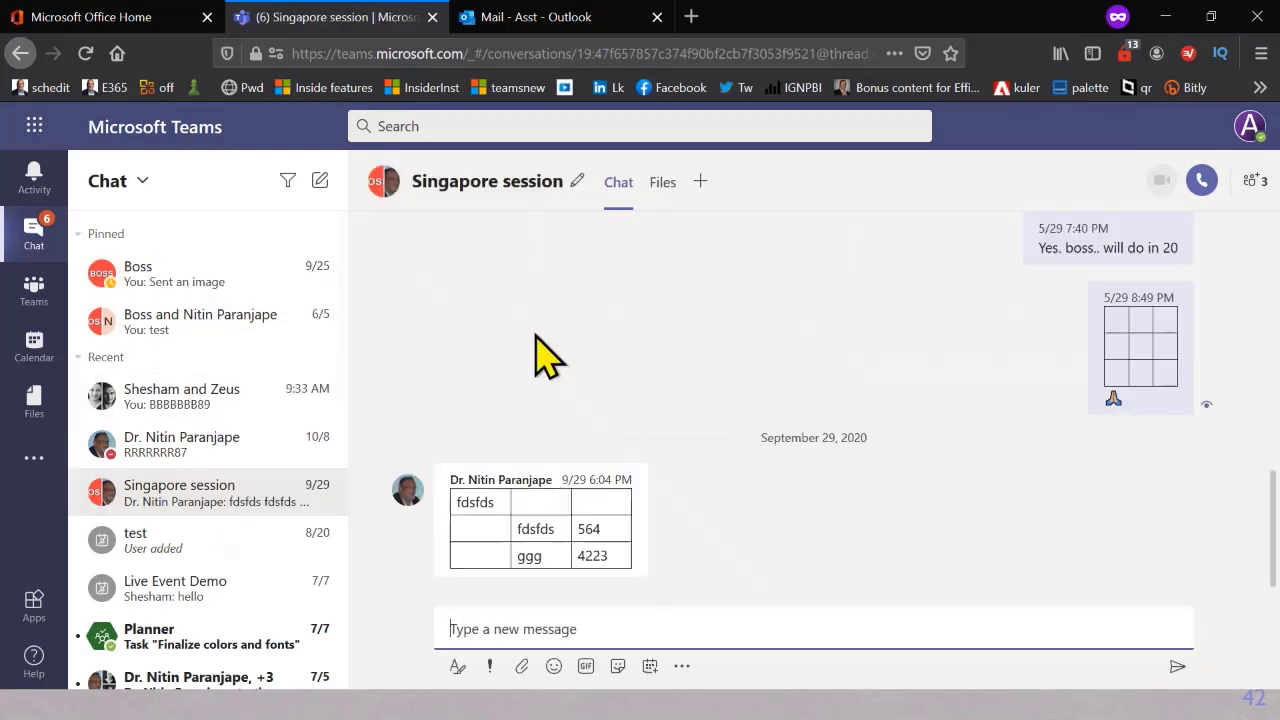
pyautogui.click(1254, 181)
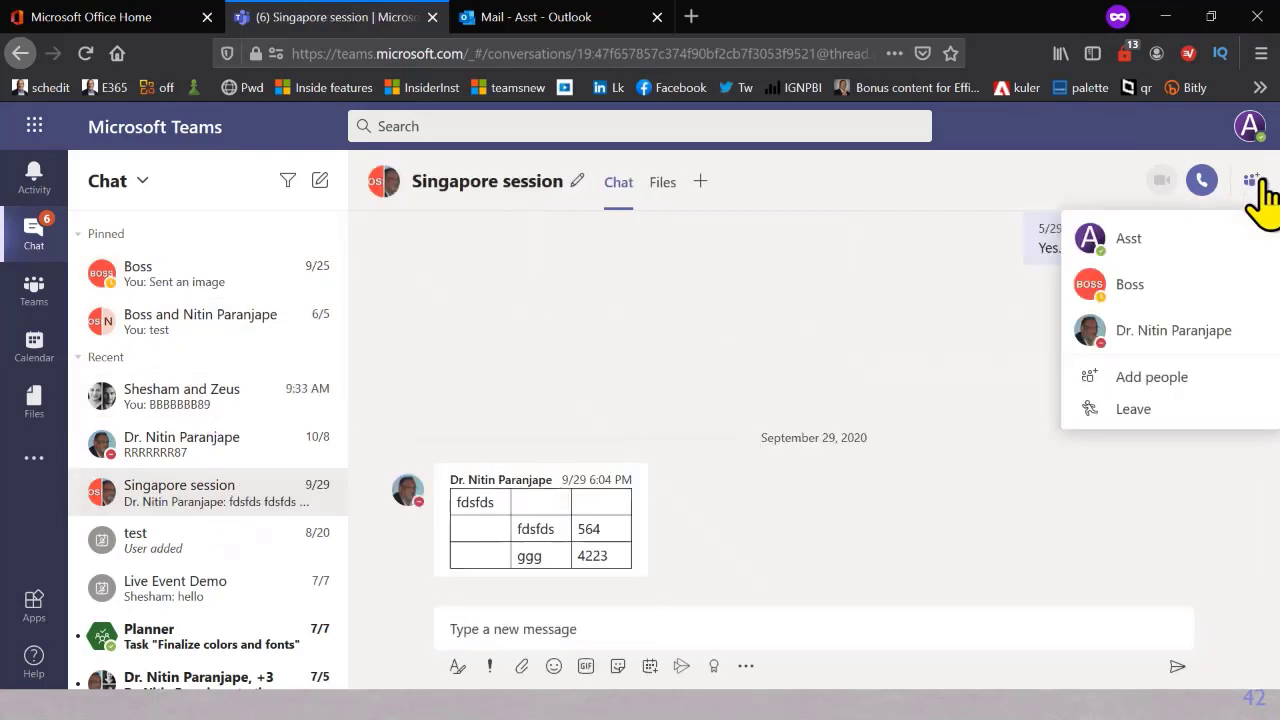
# Open the asz group chat dated 6/30 and check its participants and shared files.
pyautogui.scroll(-5, 171, 460)
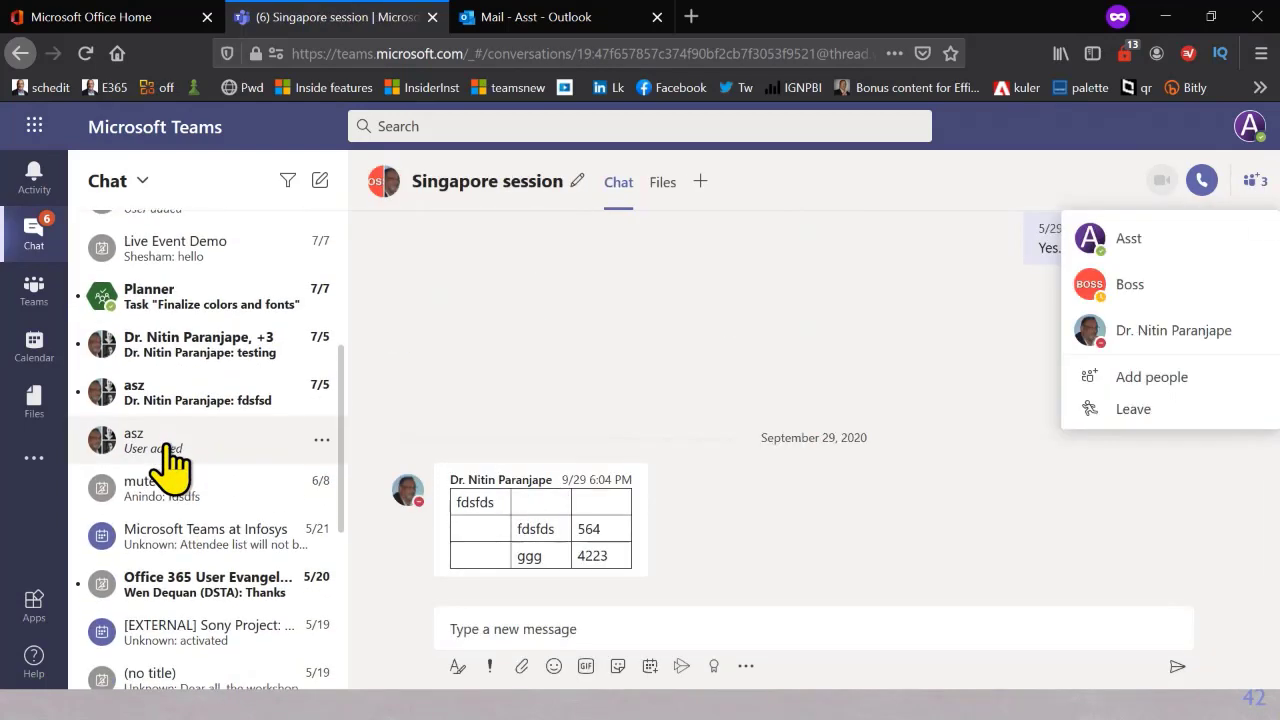
pyautogui.click(171, 460)
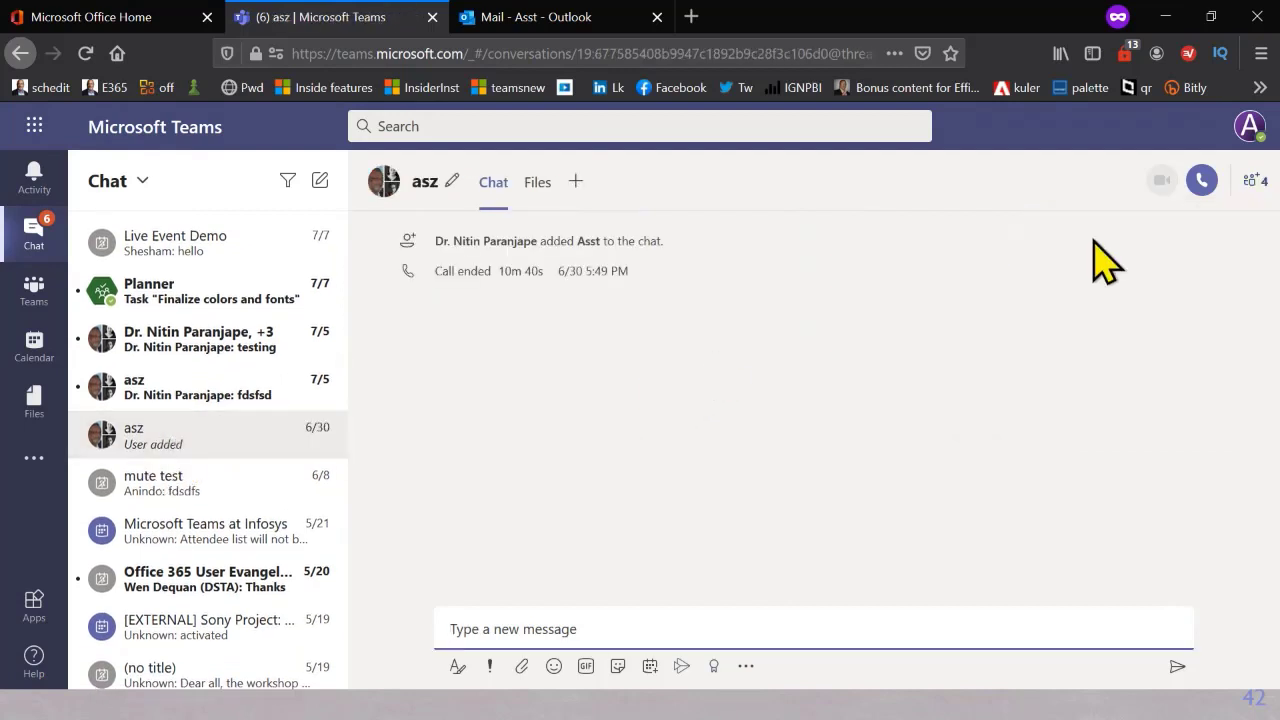
pyautogui.click(1254, 181)
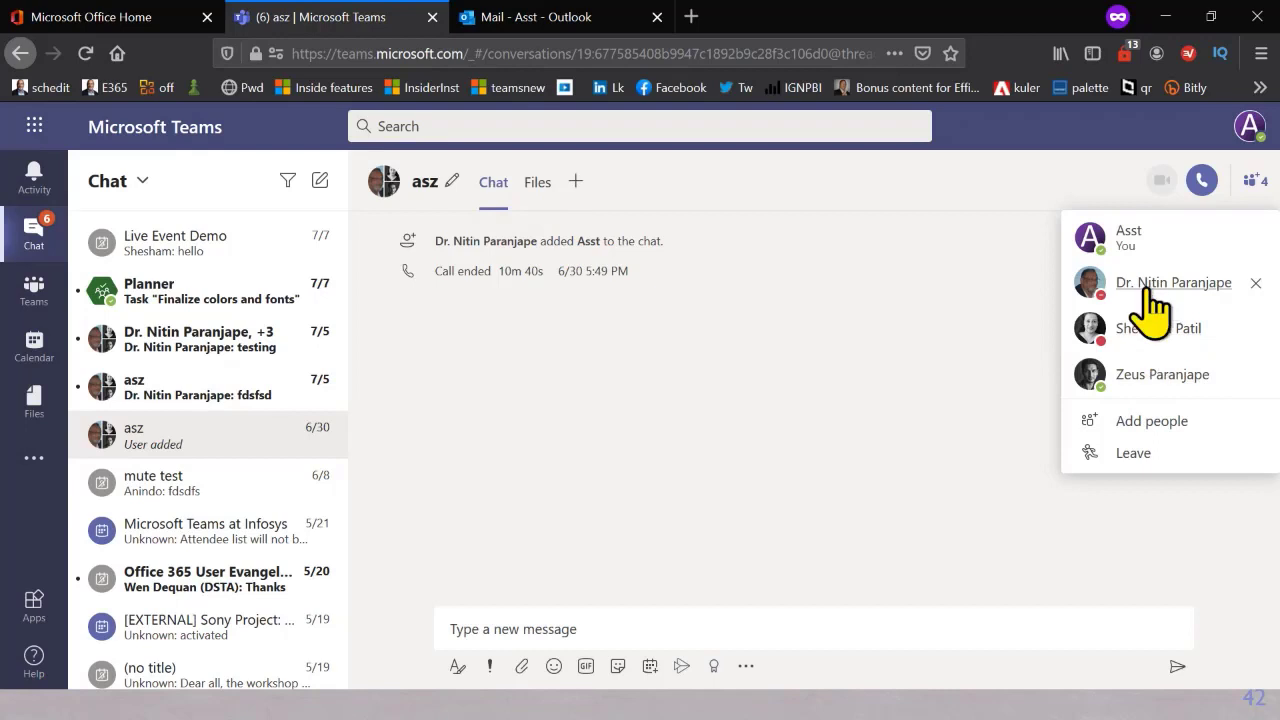
pyautogui.click(697, 375)
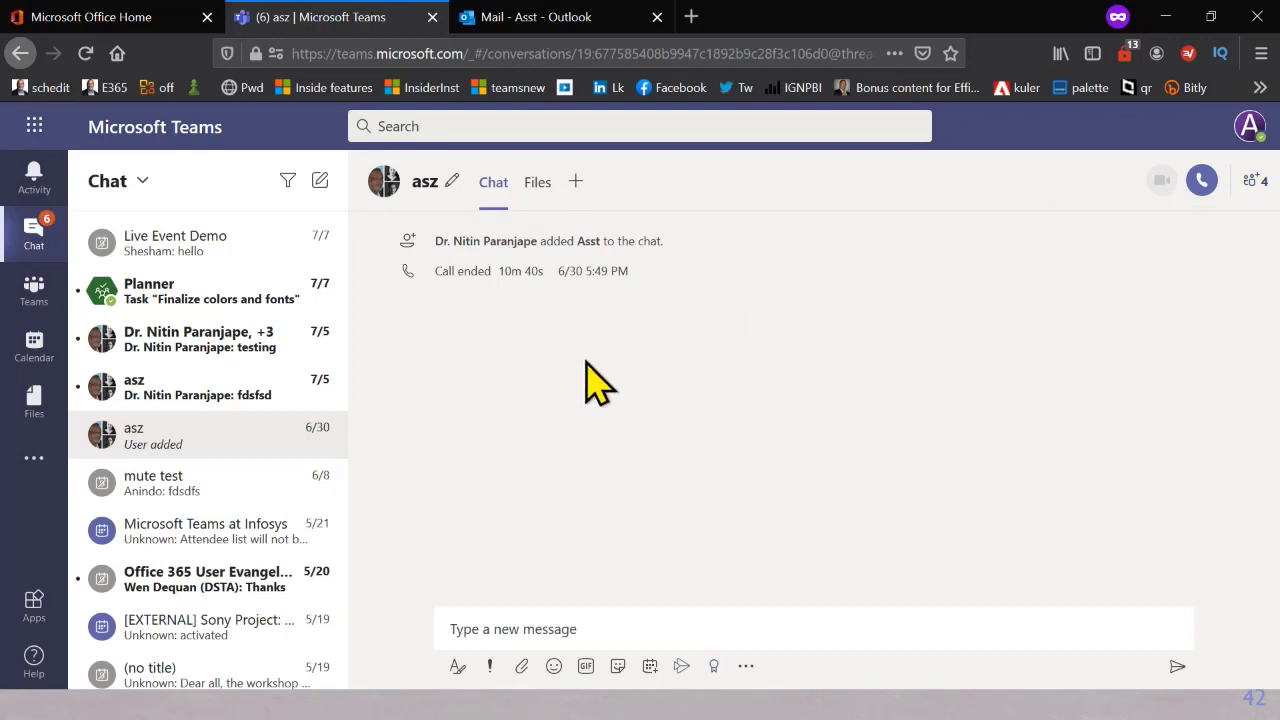
pyautogui.click(537, 190)
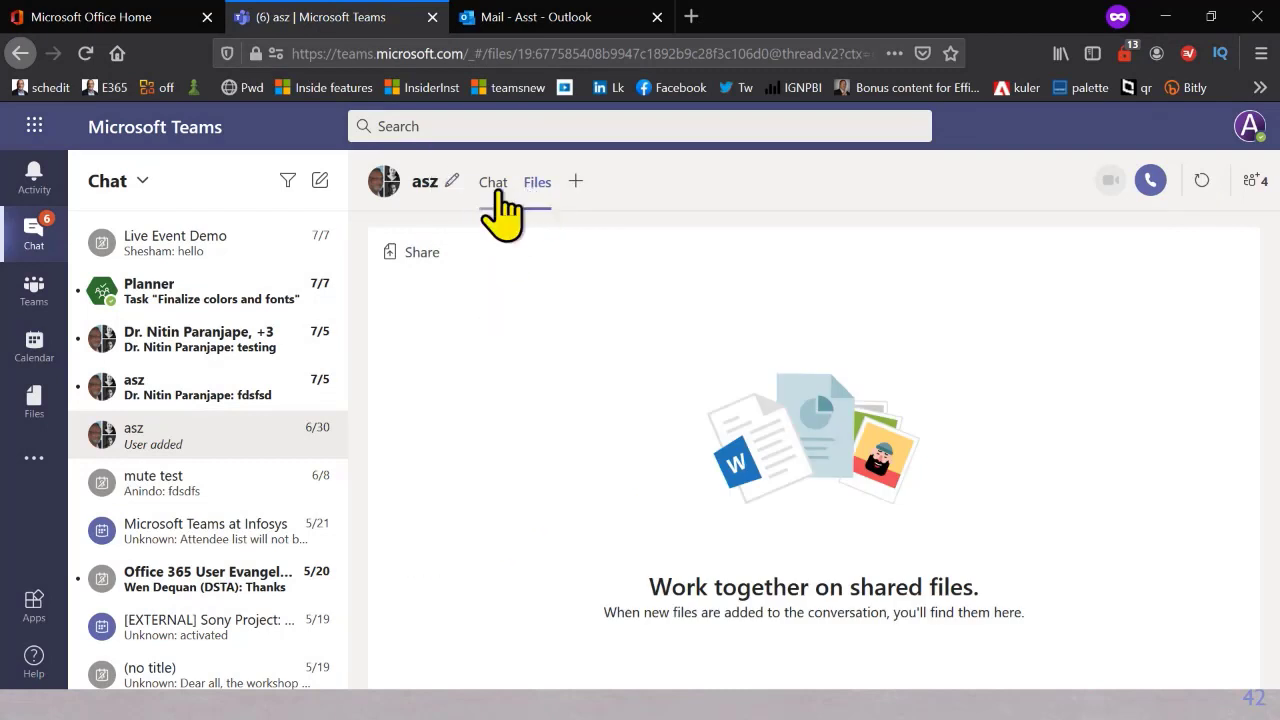
pyautogui.click(494, 190)
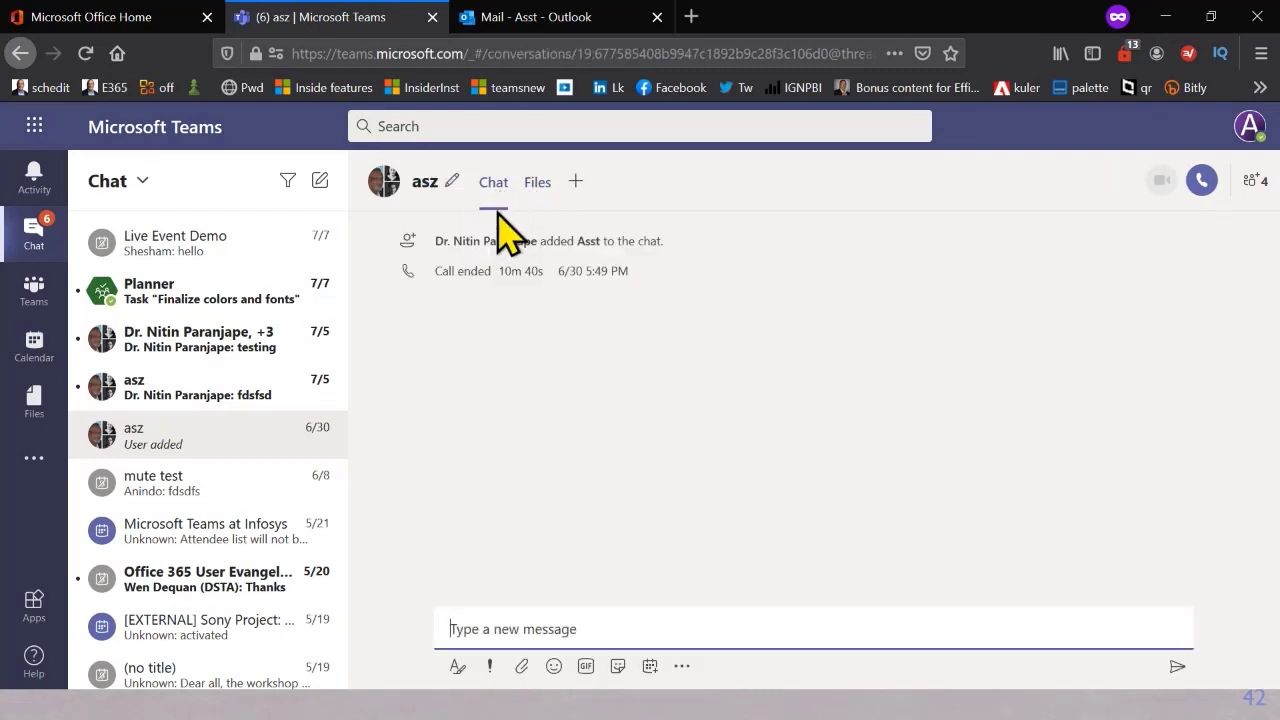
pyautogui.click(521, 664)
pyautogui.click(510, 610)
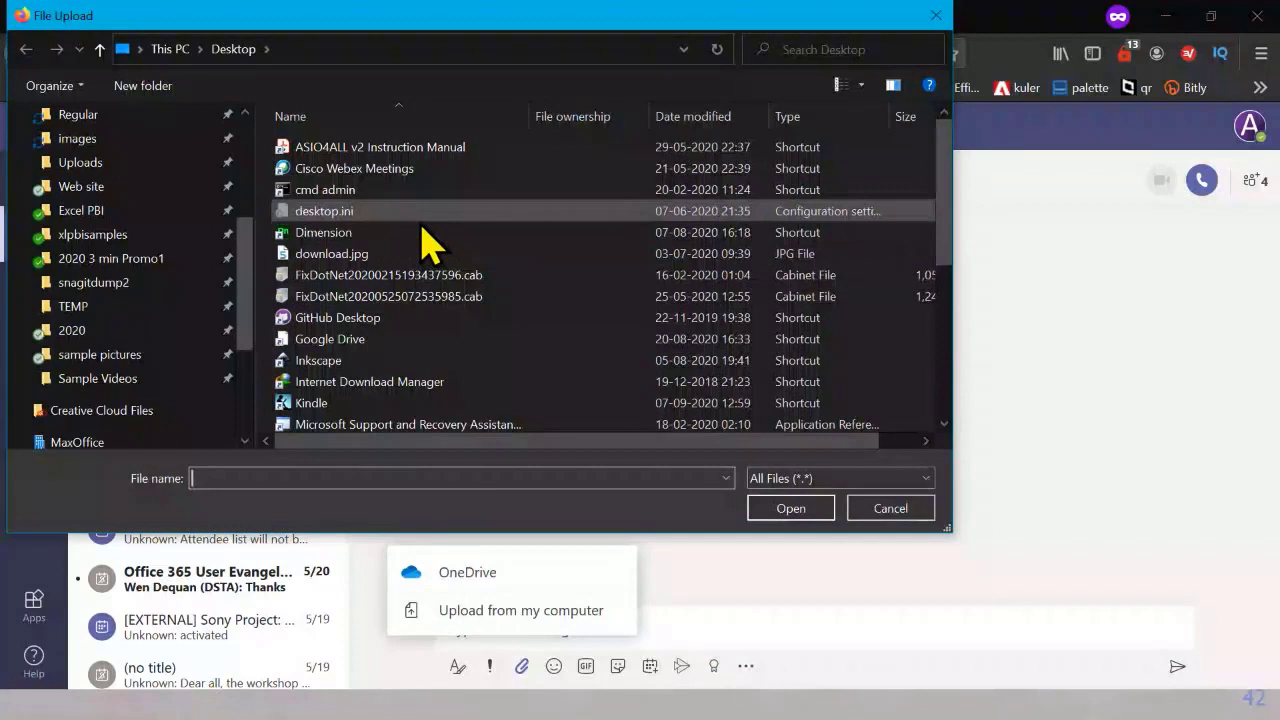
pyautogui.click(166, 307)
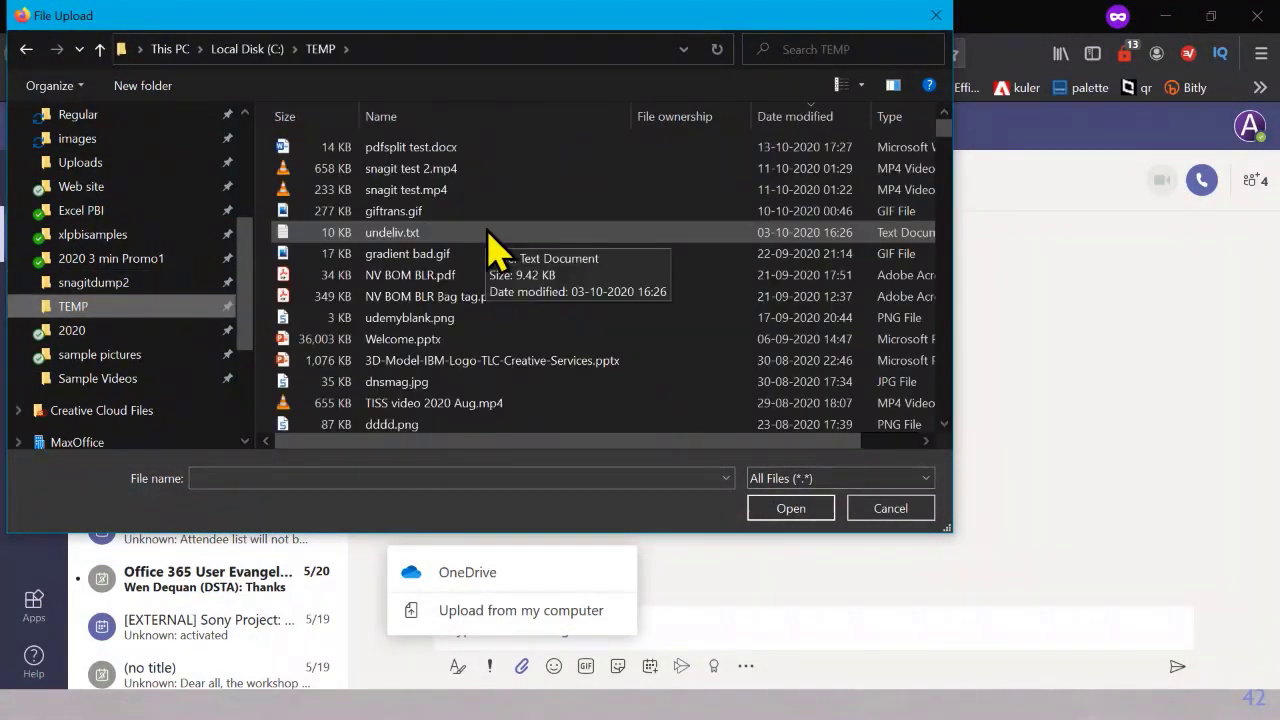
pyautogui.scroll(-2, 541, 242)
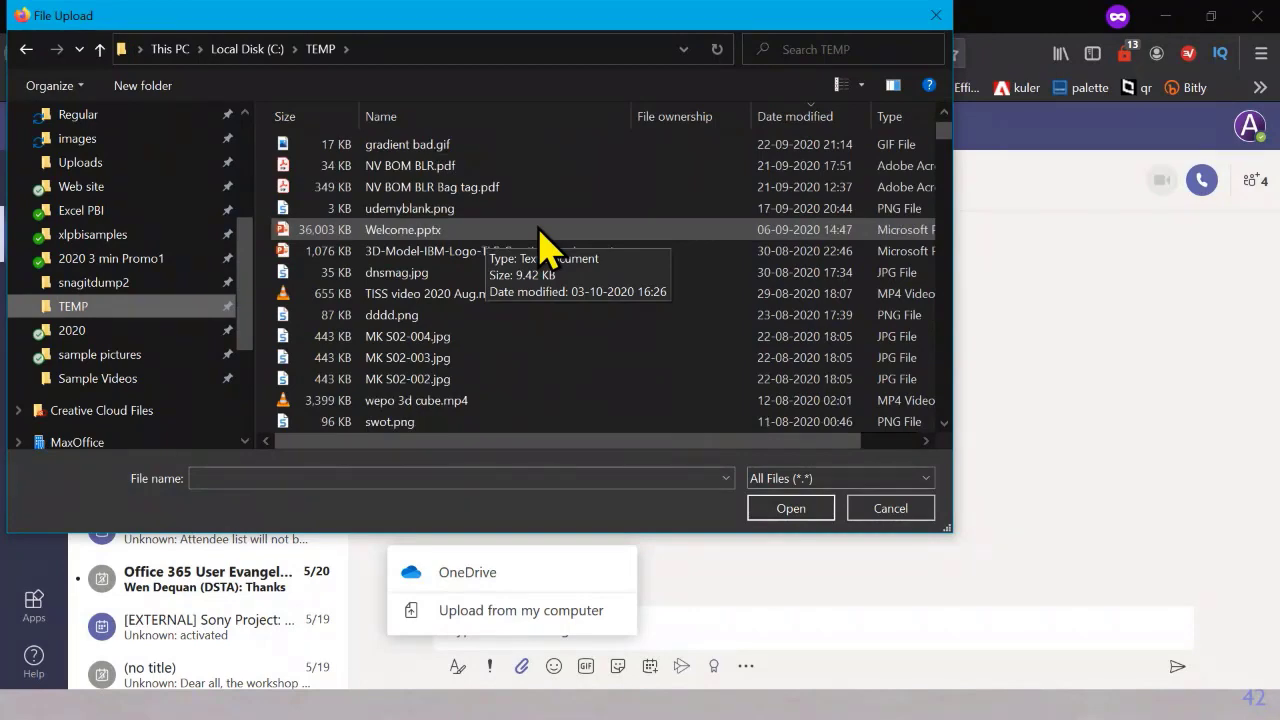
pyautogui.scroll(-2, 541, 242)
pyautogui.scroll(-2, 541, 242)
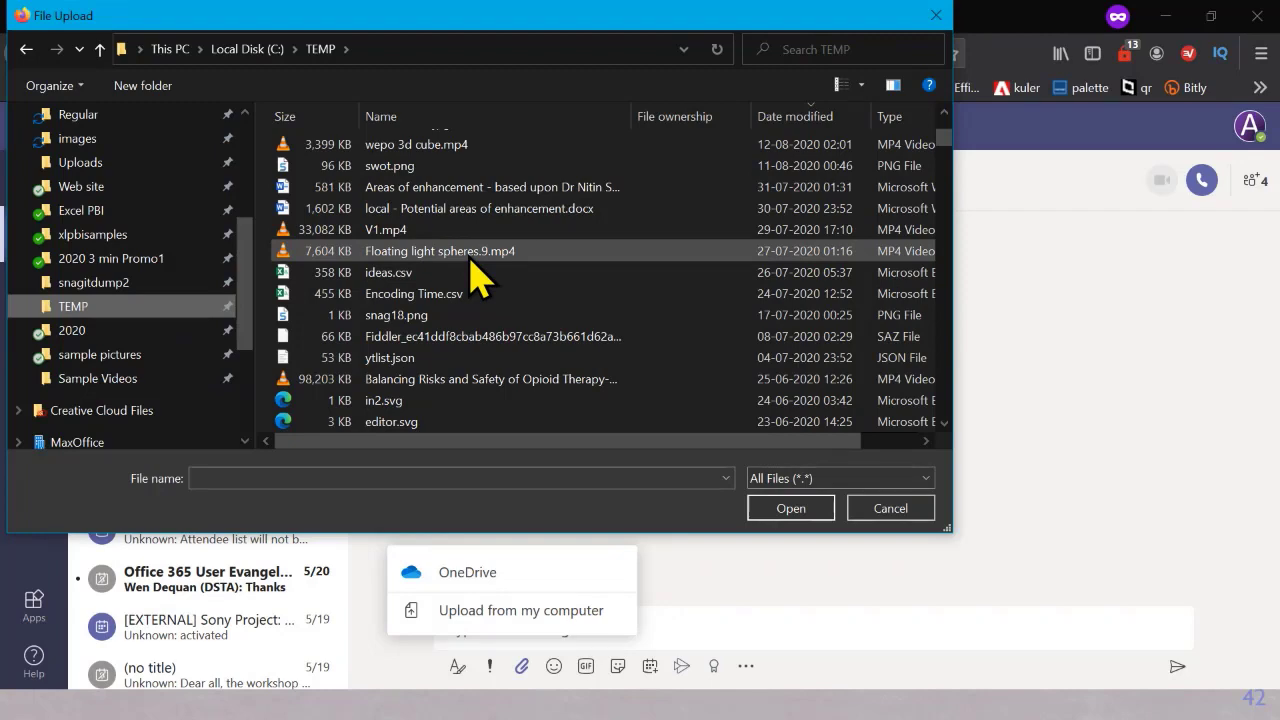
pyautogui.press('Escape')
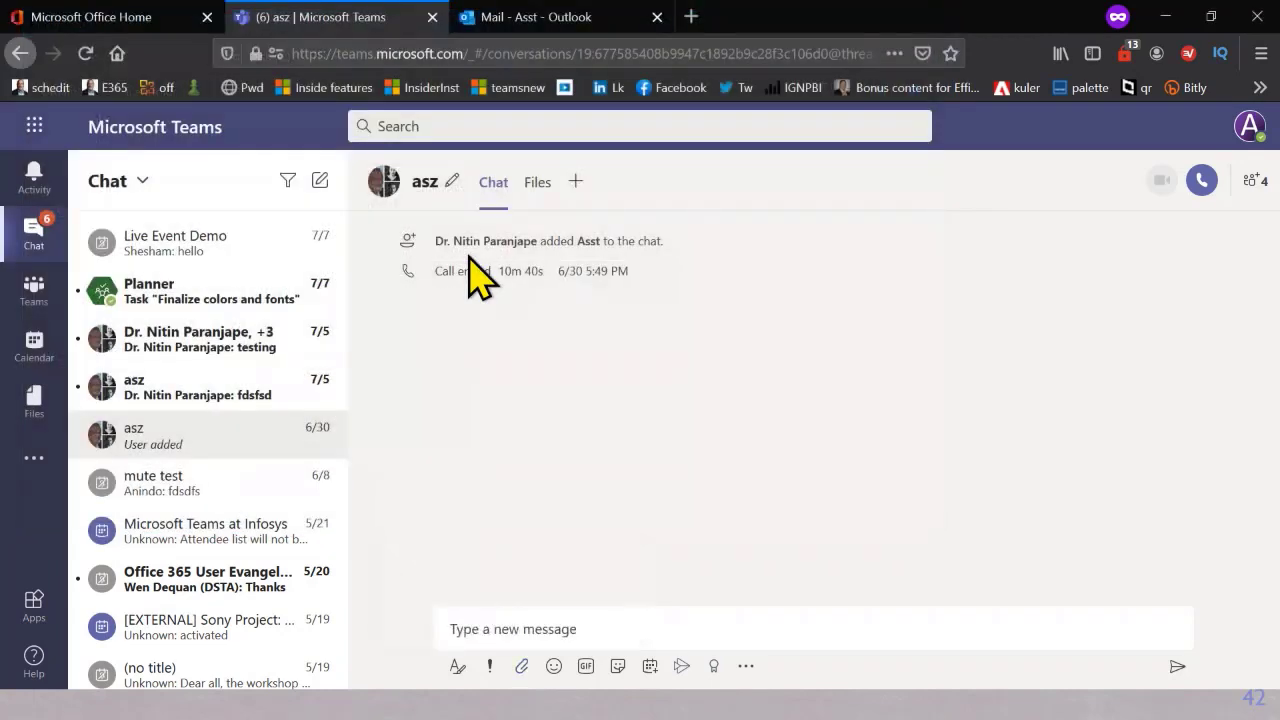
# Open the pinned Boss chat and display the files shared in it.
pyautogui.scroll(5, 271, 325)
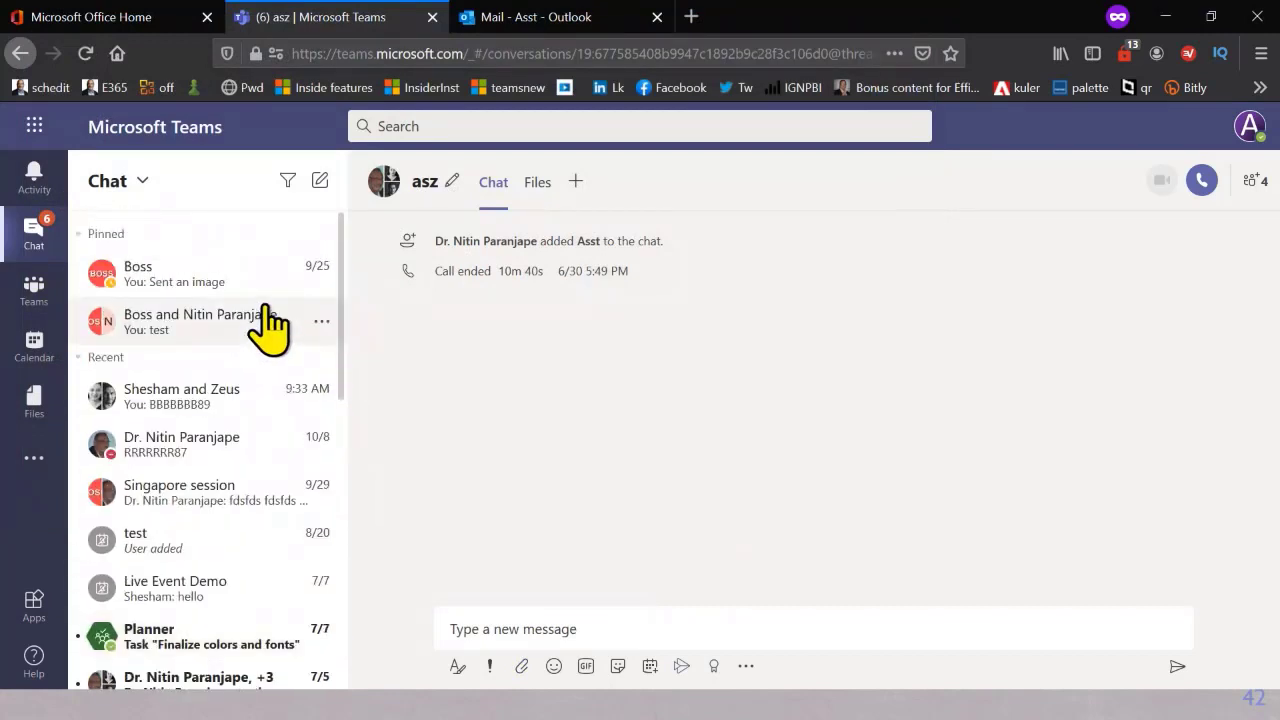
pyautogui.click(265, 288)
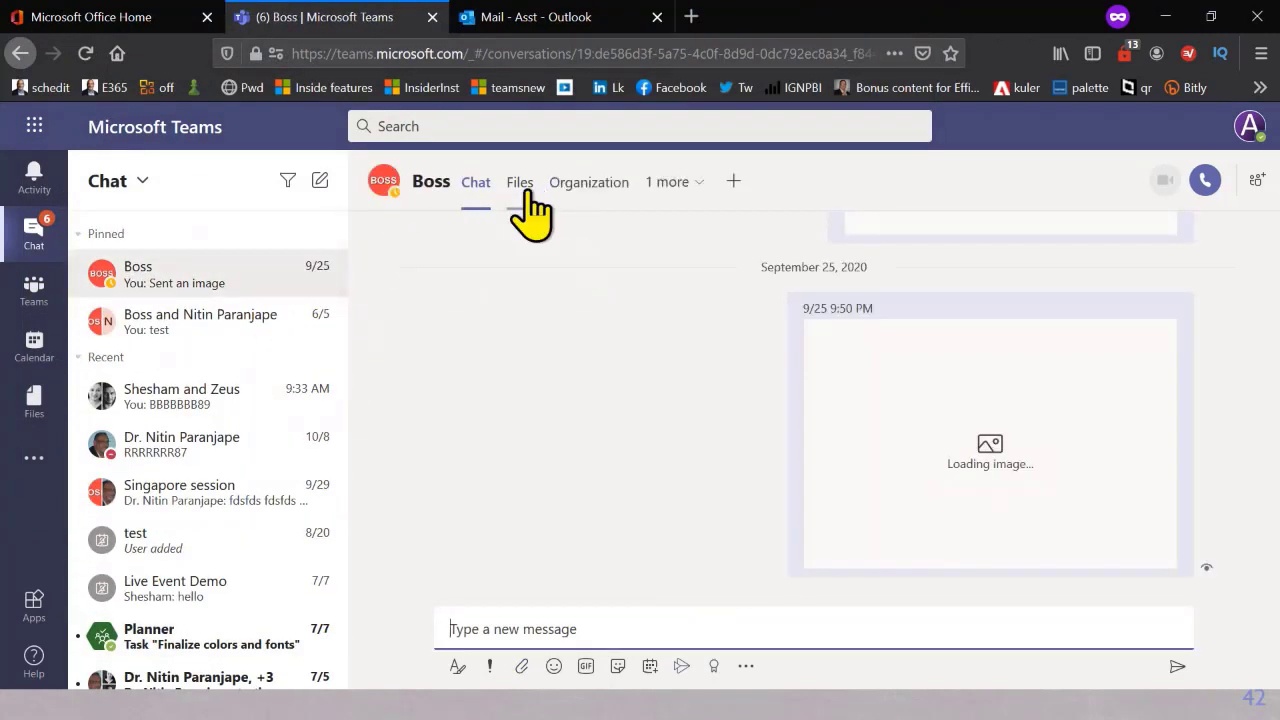
pyautogui.click(521, 183)
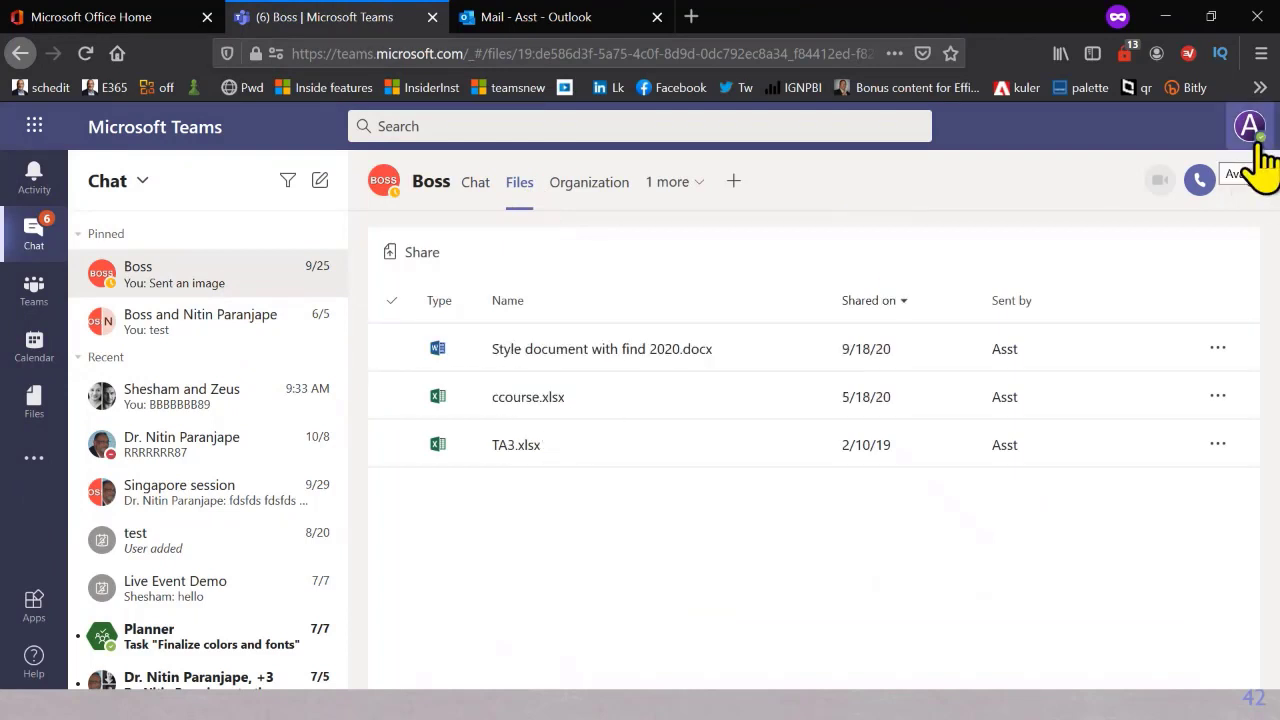
# Open the shared ccourse.xlsx from the Boss chat, and open the same file from the Asst chat's files in the Boss account.
pyautogui.click(537, 397)
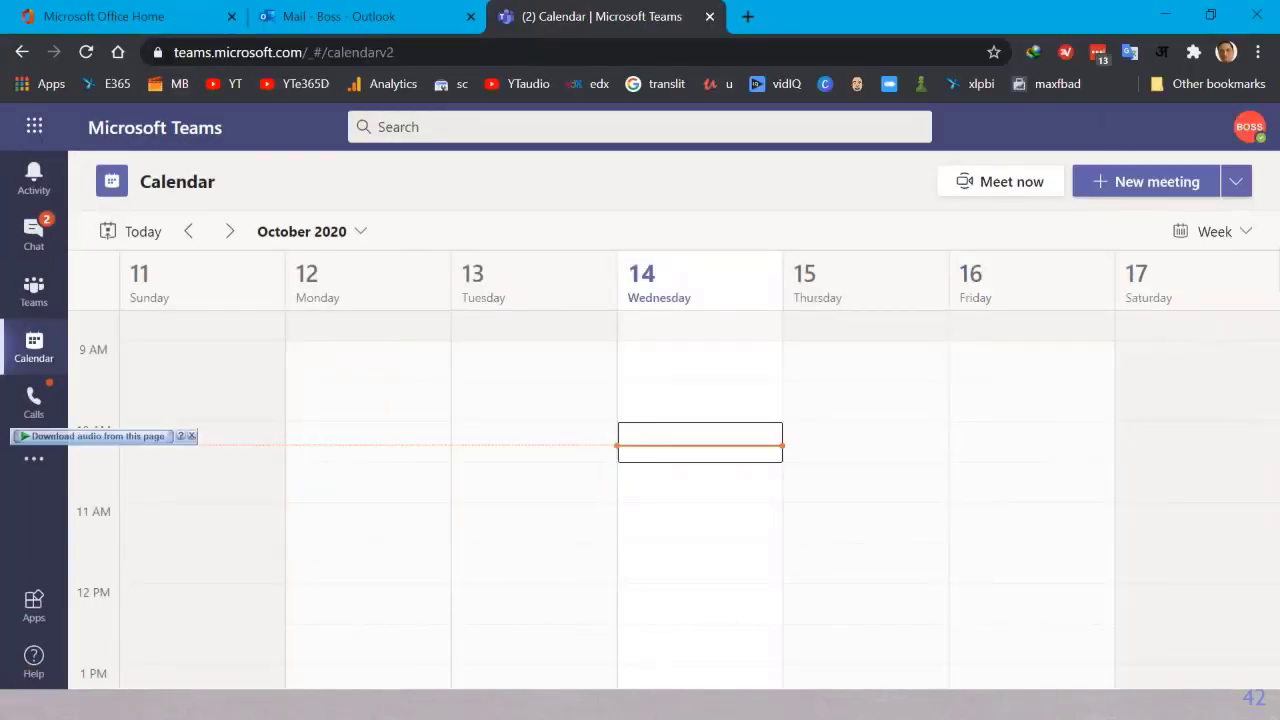
pyautogui.click(21, 243)
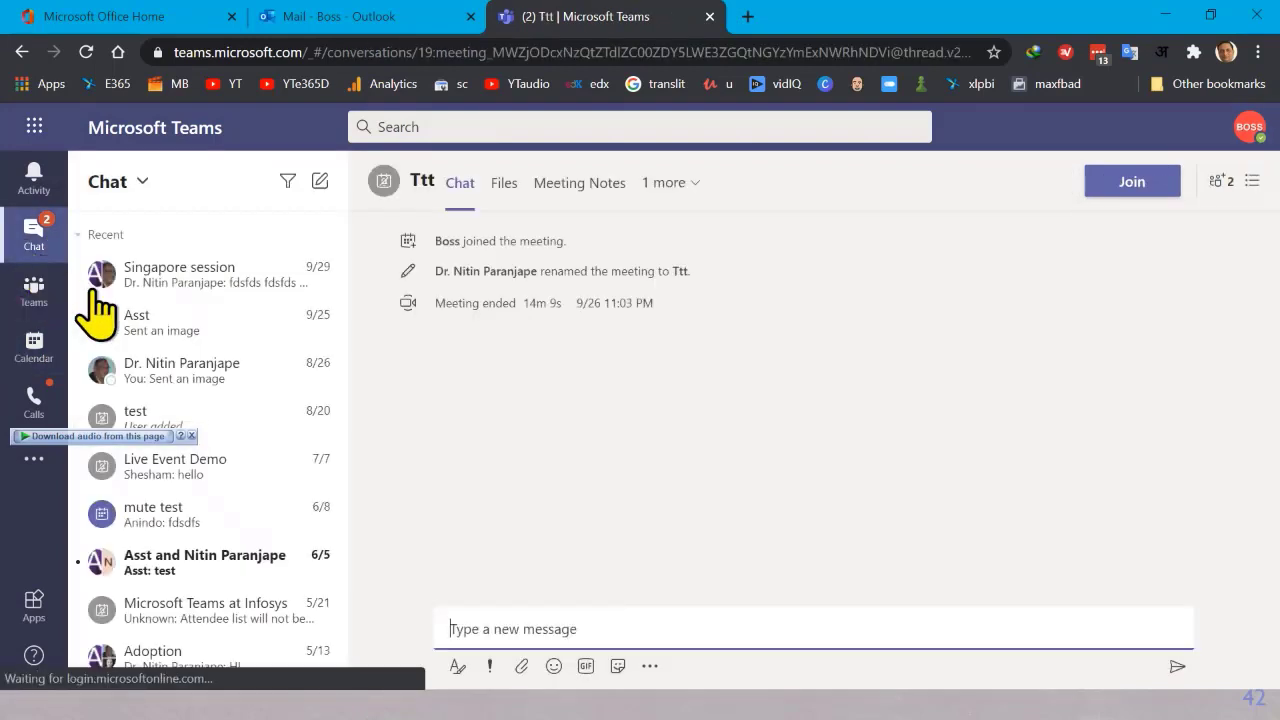
pyautogui.click(188, 328)
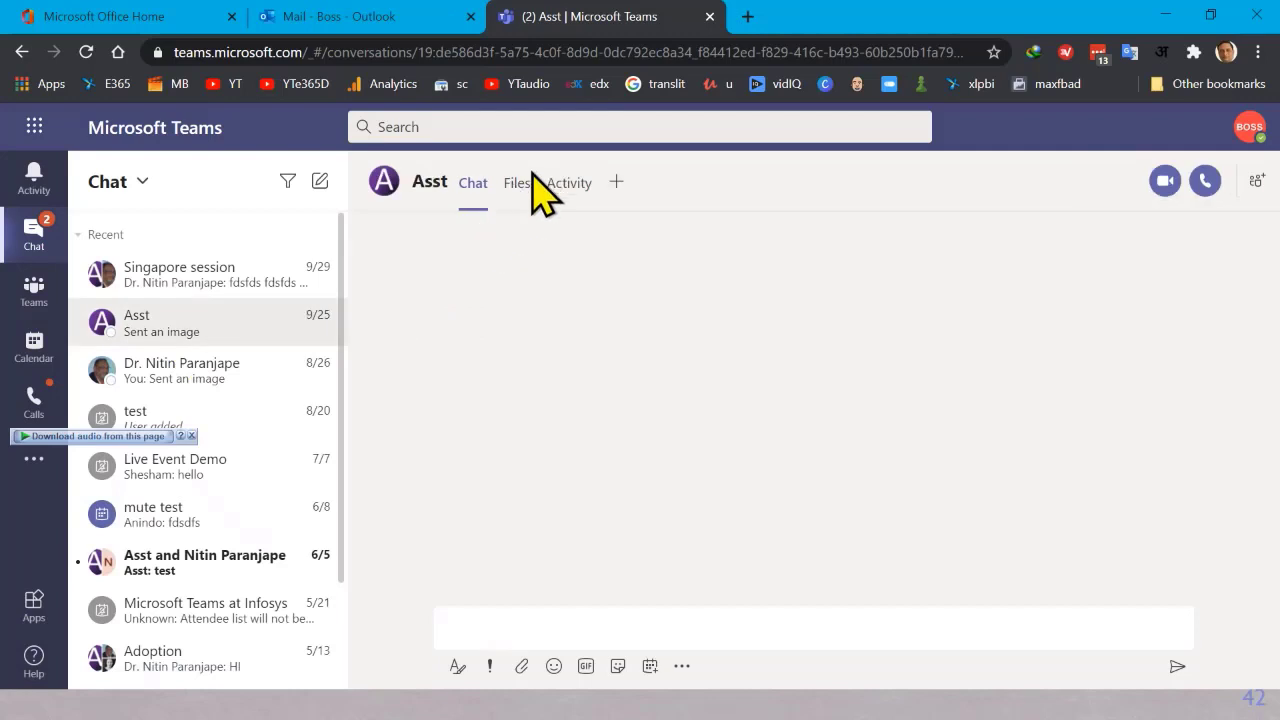
pyautogui.click(517, 185)
pyautogui.click(515, 400)
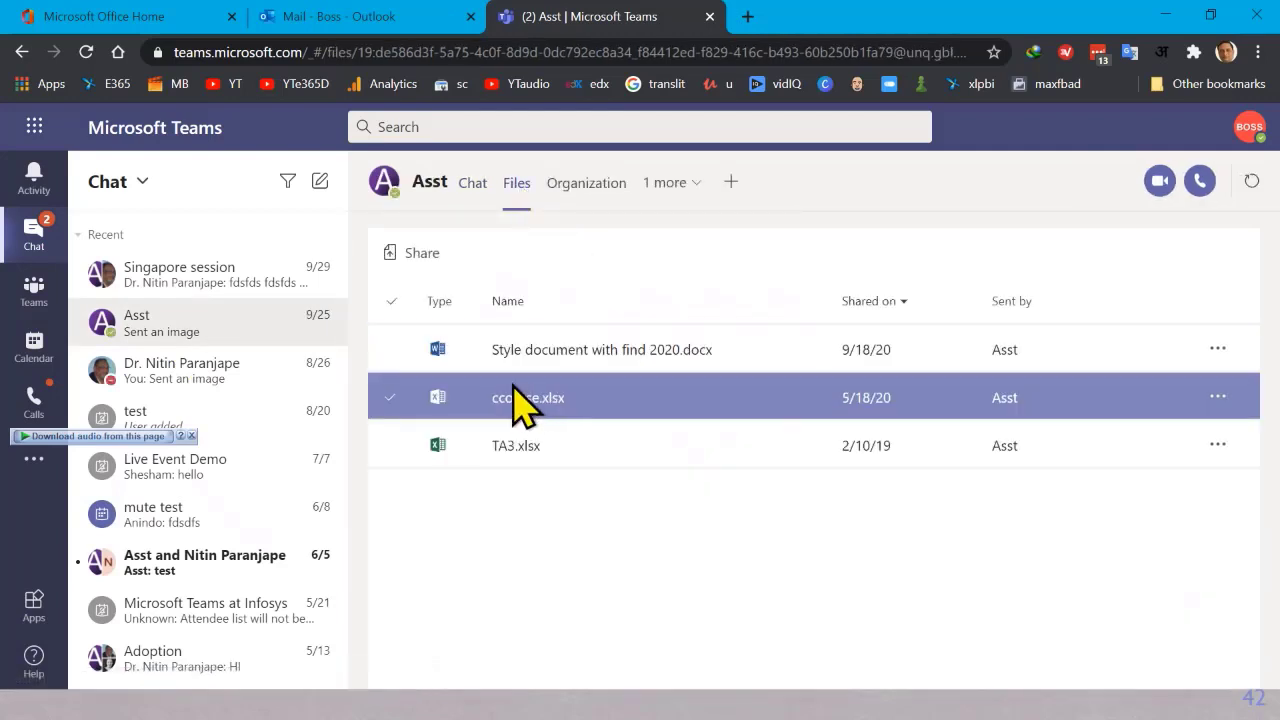
pyautogui.click(517, 400)
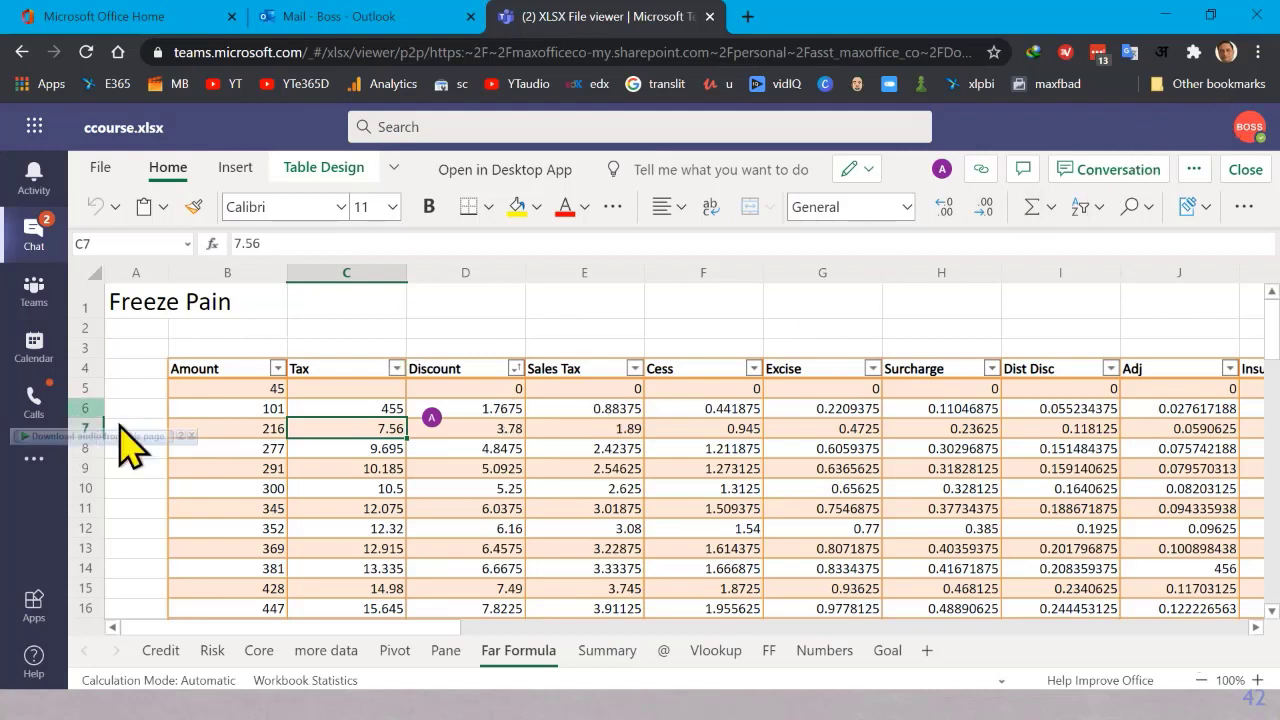
# Select cell D8 in the Boss account's workbook and arrange the Boss and Asst browser windows side by side.
pyautogui.click(481, 448)
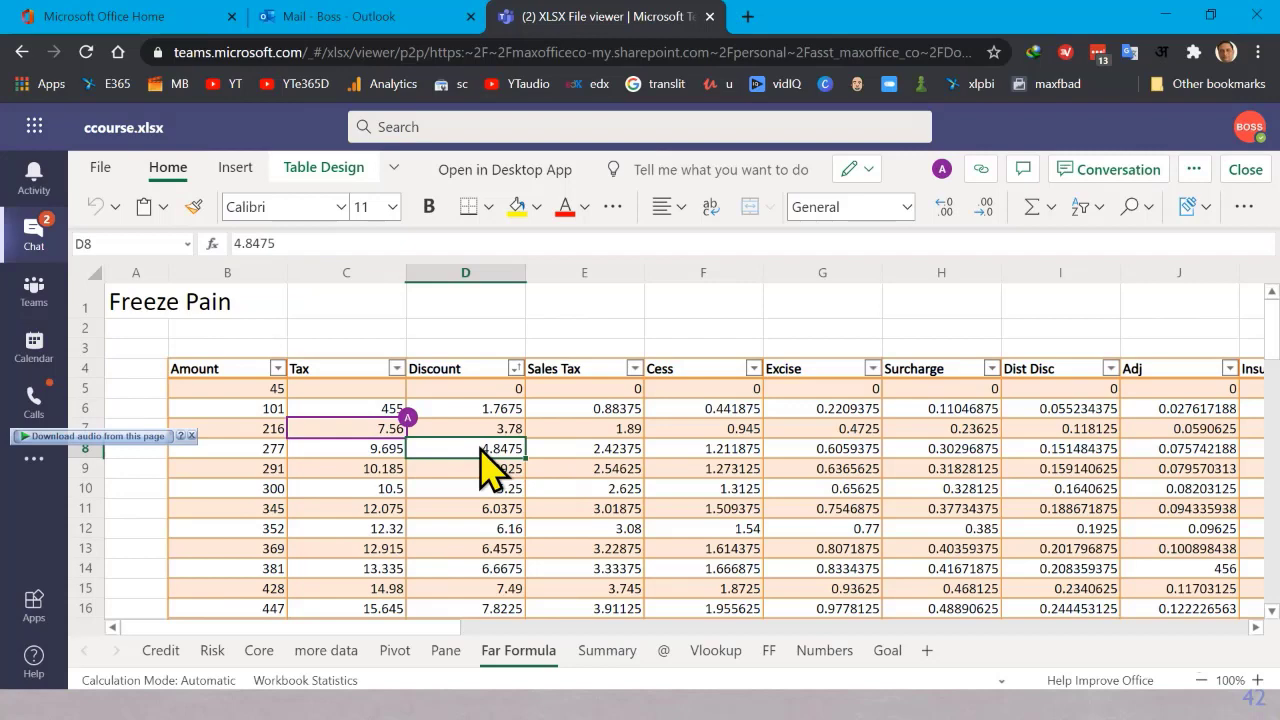
pyautogui.press('super+Right')
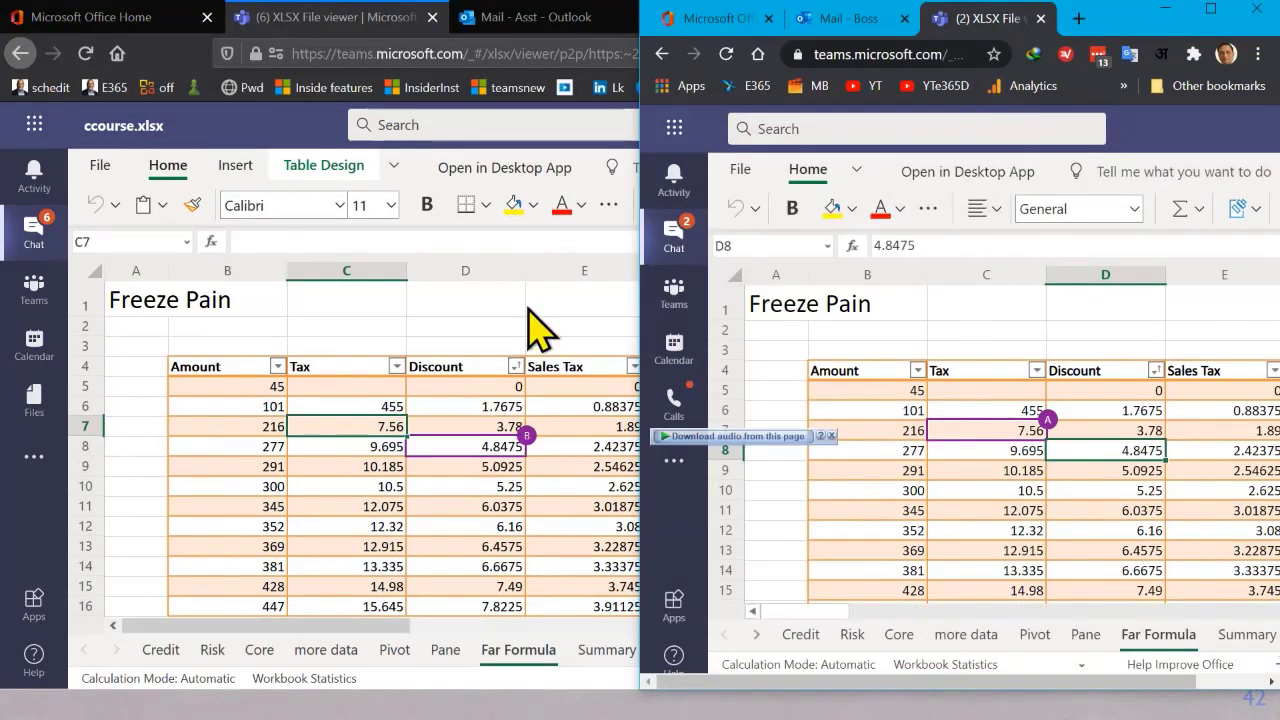
pyautogui.click(524, 310)
pyautogui.press('super+Left')
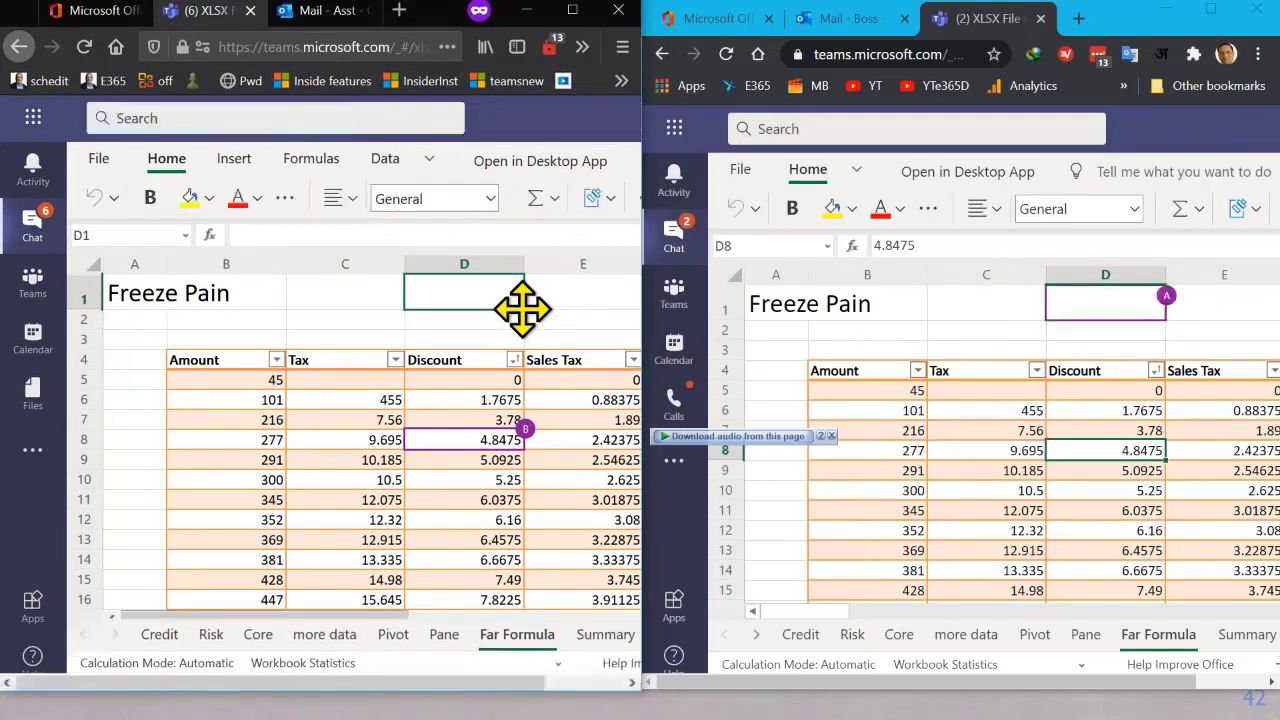
# Select B5 in the Asst window and C10 in the Boss window, and check the co-editor's marker in the sheet.
pyautogui.click(247, 379)
pyautogui.moveTo(930, 382)
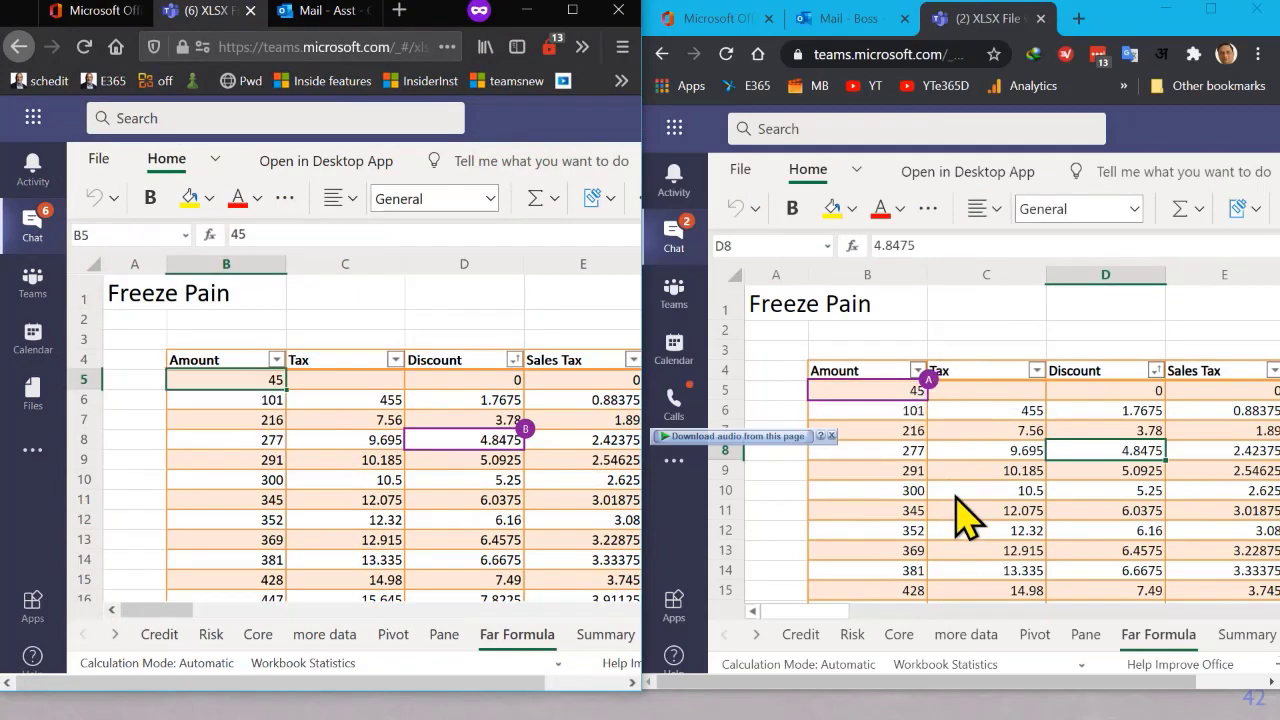
pyautogui.click(957, 497)
pyautogui.click(958, 493)
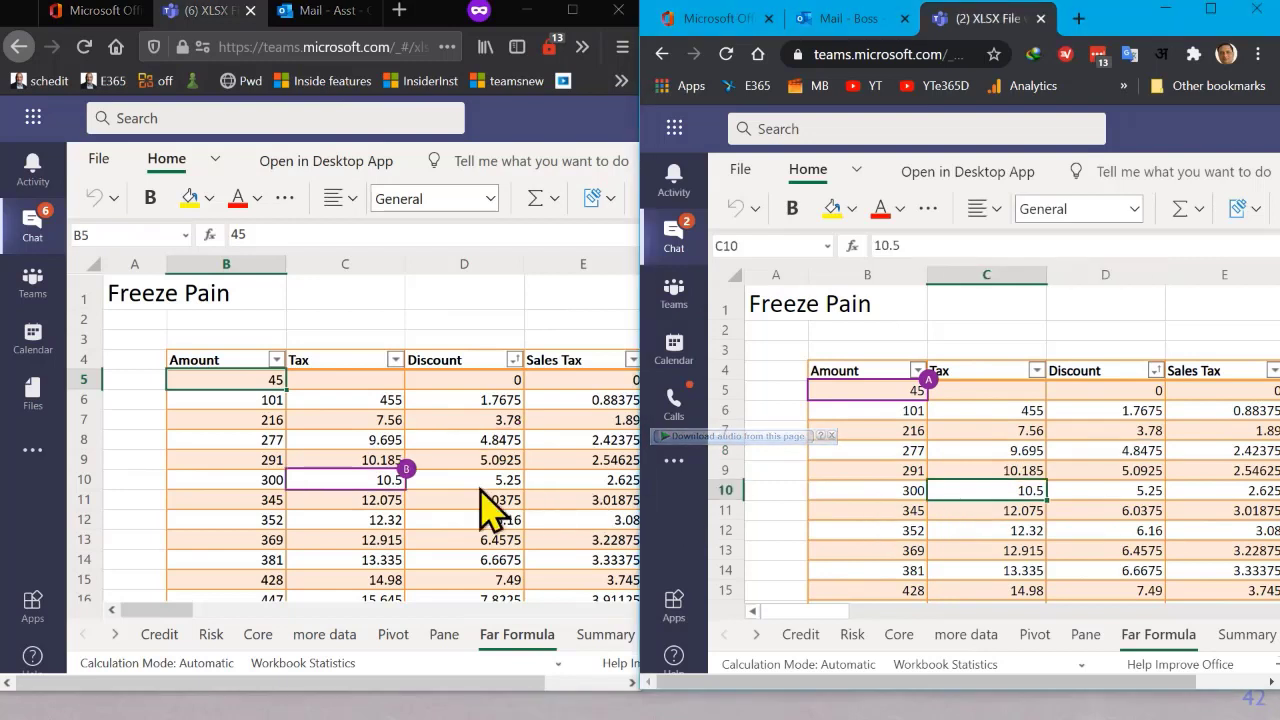
pyautogui.moveTo(420, 476)
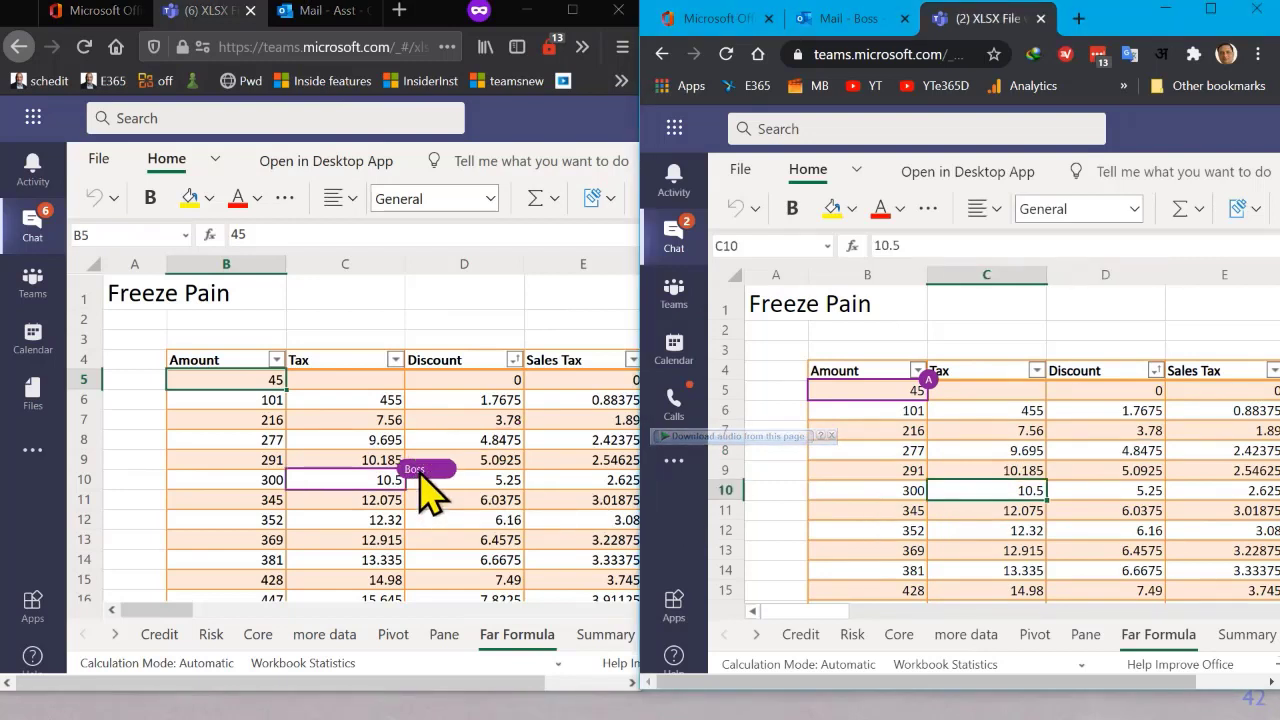
# Enter 100 in Tax cell C5 in the Asst window and clear Amount cells B9:B13 in the Boss window.
pyautogui.click(328, 384)
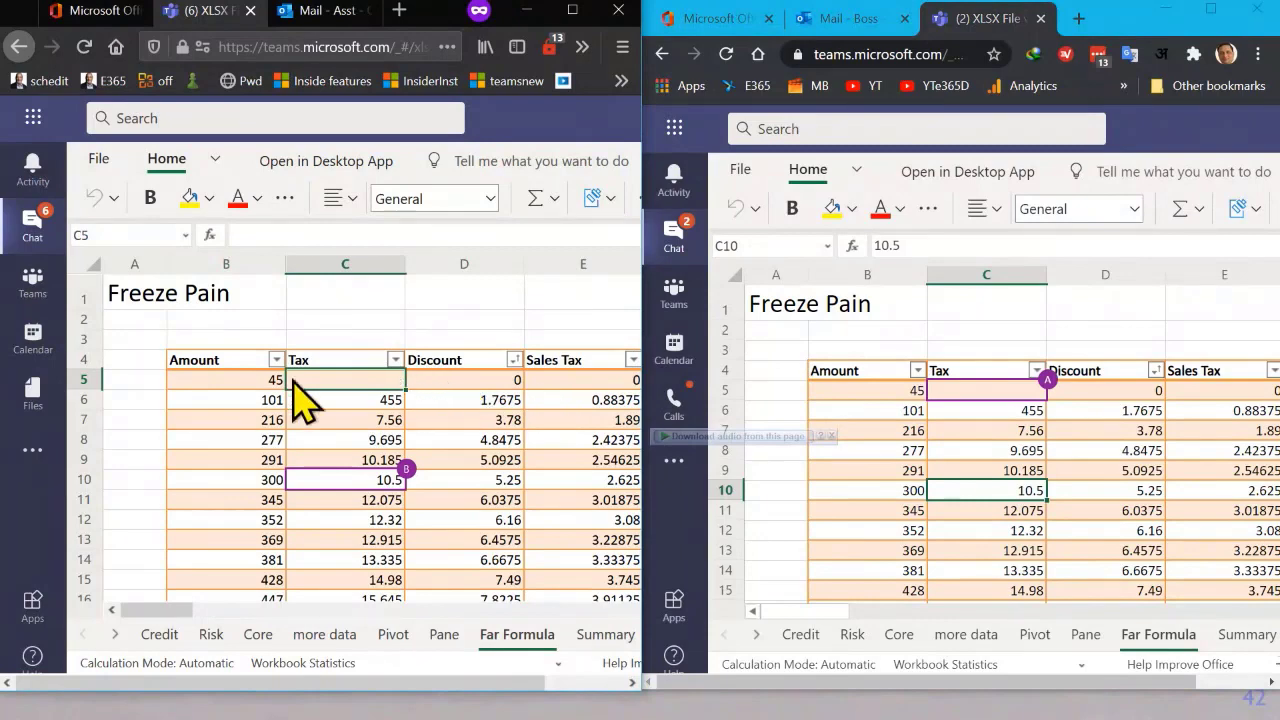
pyautogui.write('100')
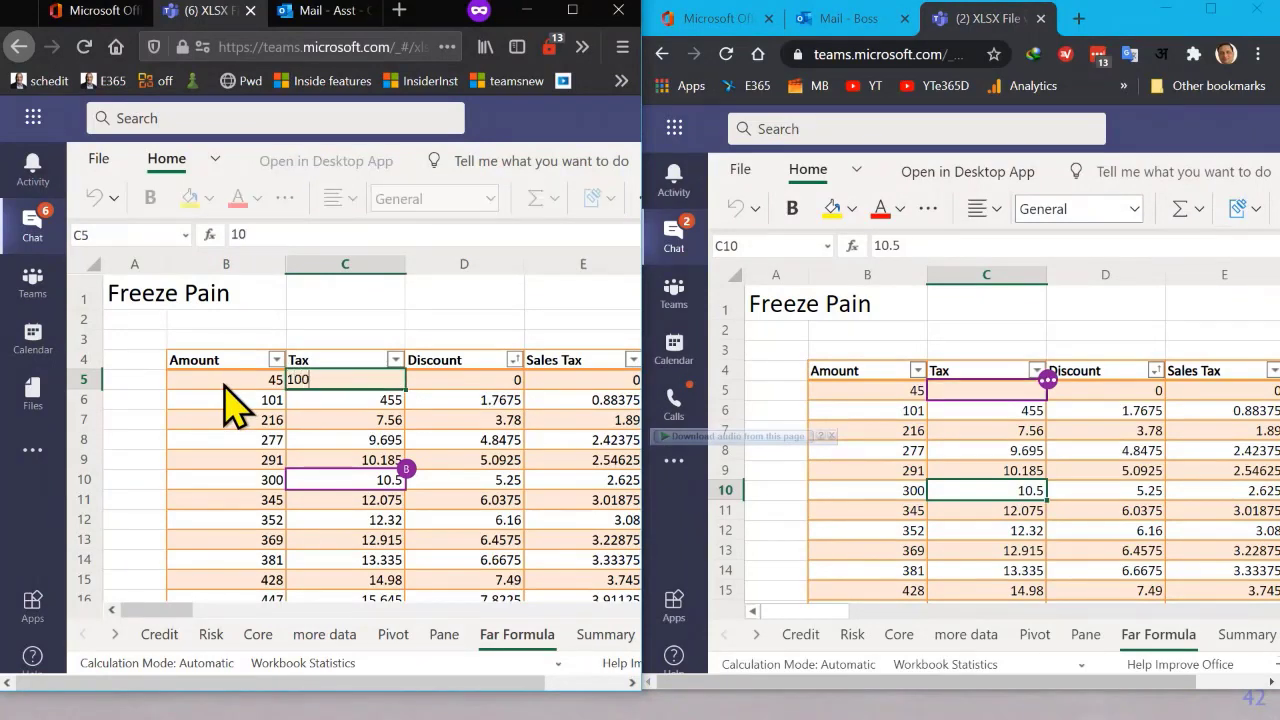
pyautogui.press('Return')
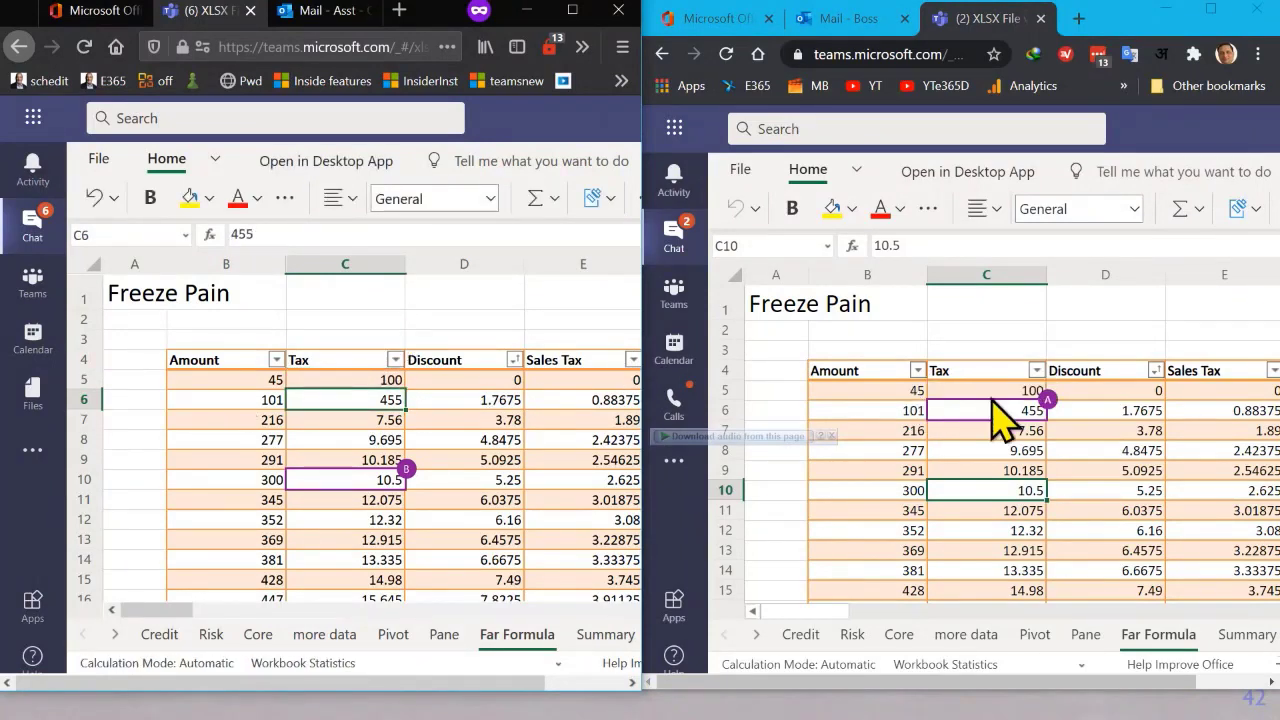
pyautogui.moveTo(826, 466); pyautogui.dragTo(822, 552)
pyautogui.press('Delete')
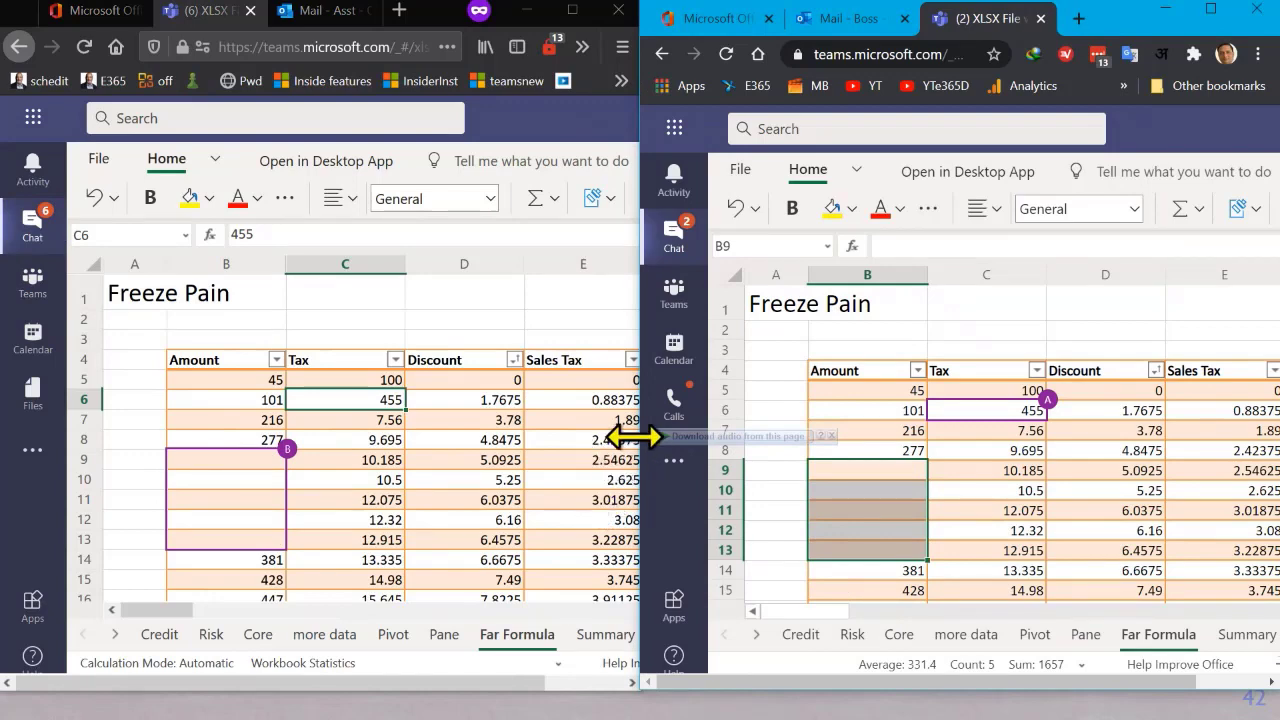
# Widen the Boss window and sort the Tax column in descending order, keeping the sorting visible only to that account.
pyautogui.moveTo(638, 437); pyautogui.dragTo(486, 451)
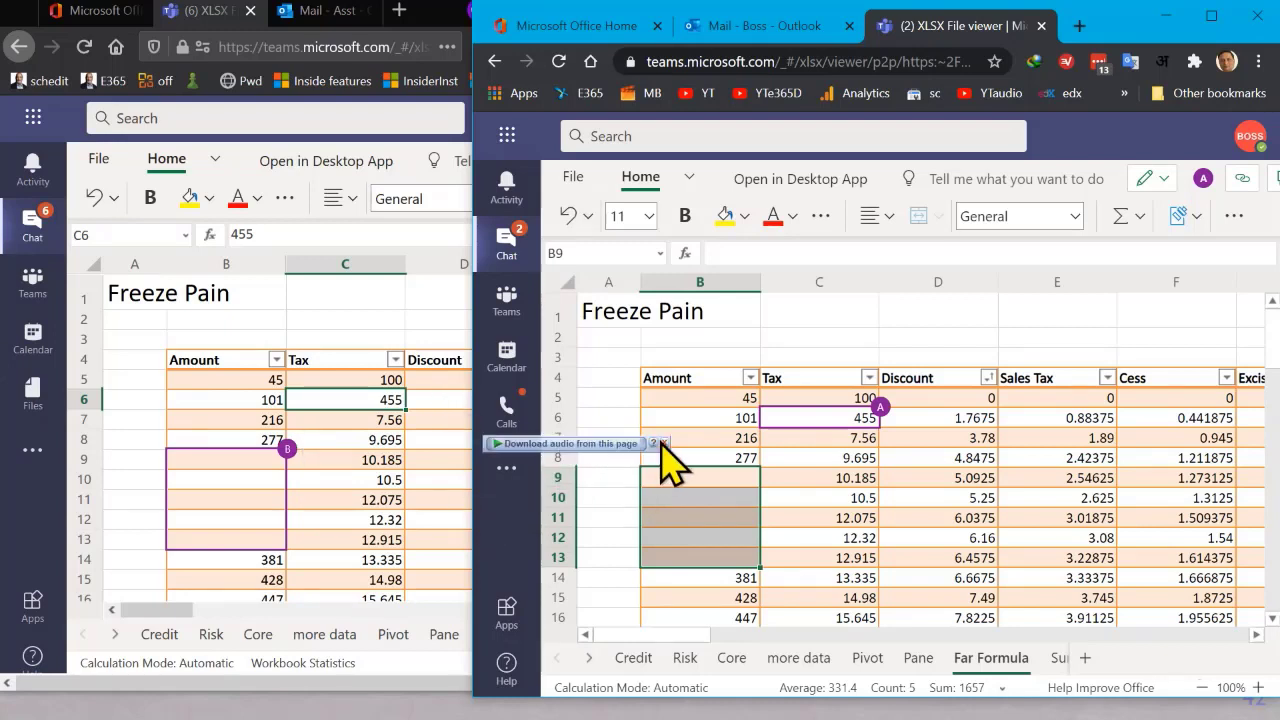
pyautogui.click(868, 378)
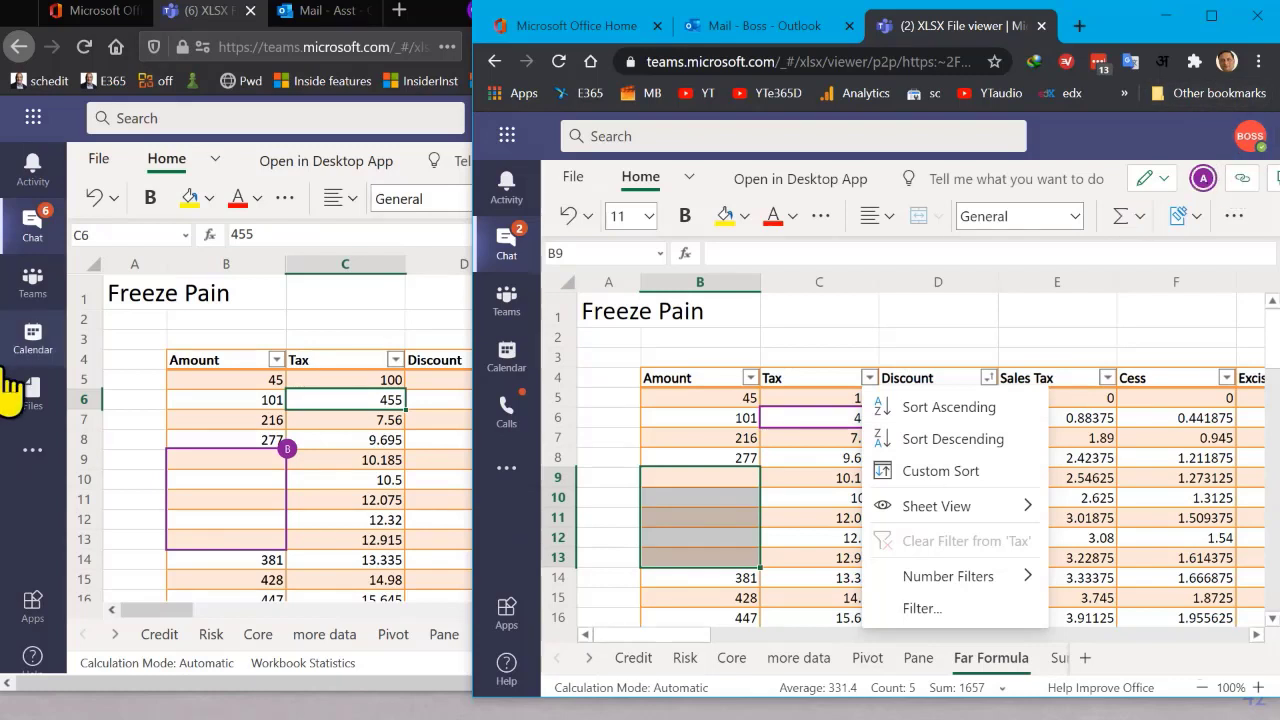
pyautogui.click(940, 438)
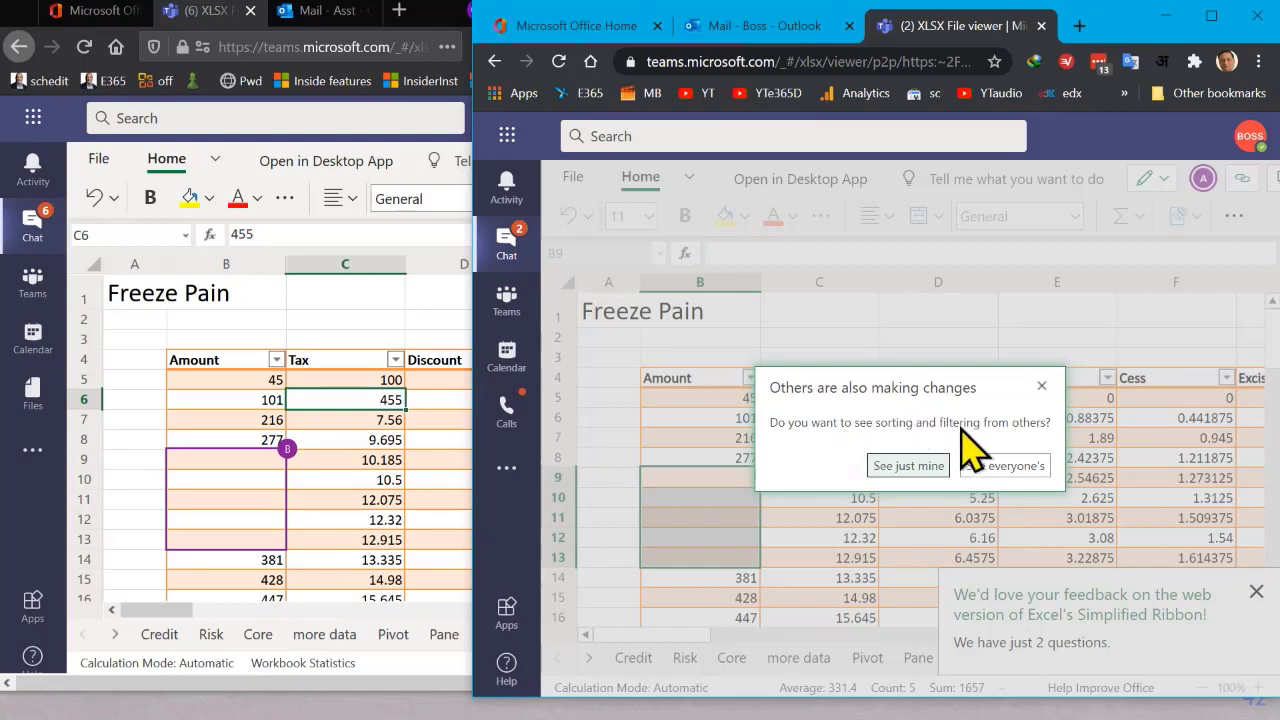
pyautogui.click(916, 465)
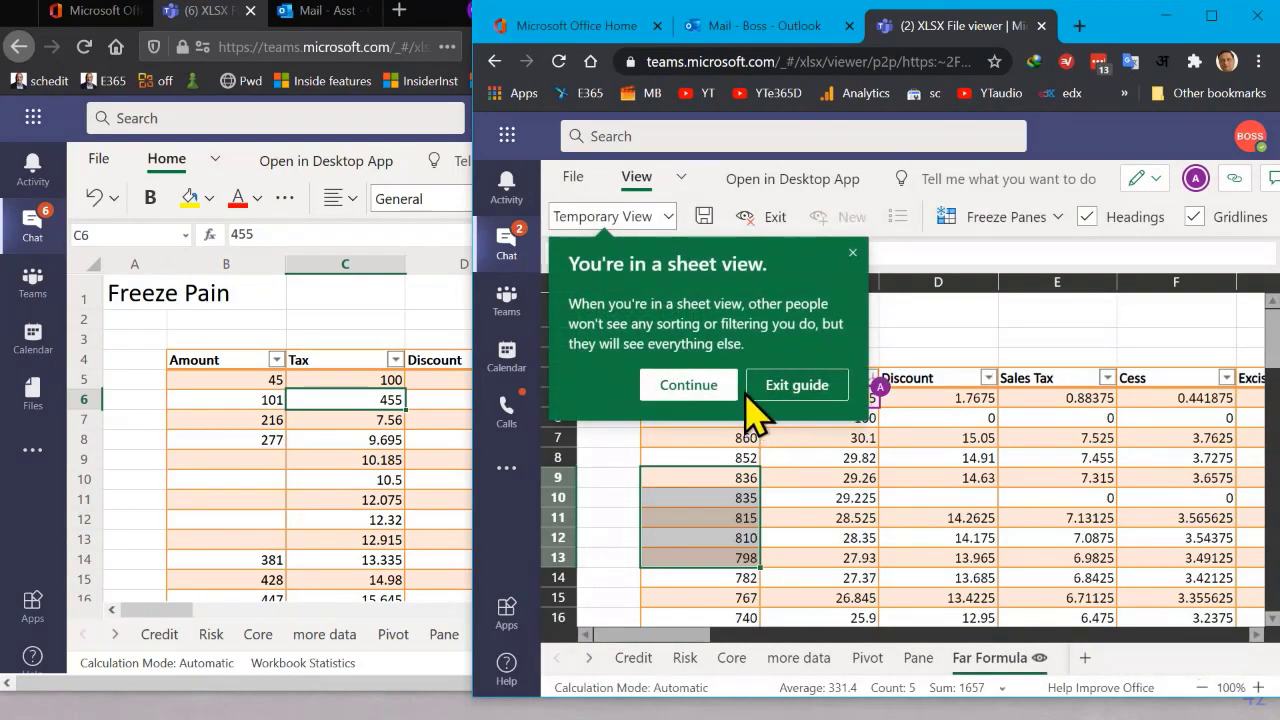
pyautogui.click(815, 396)
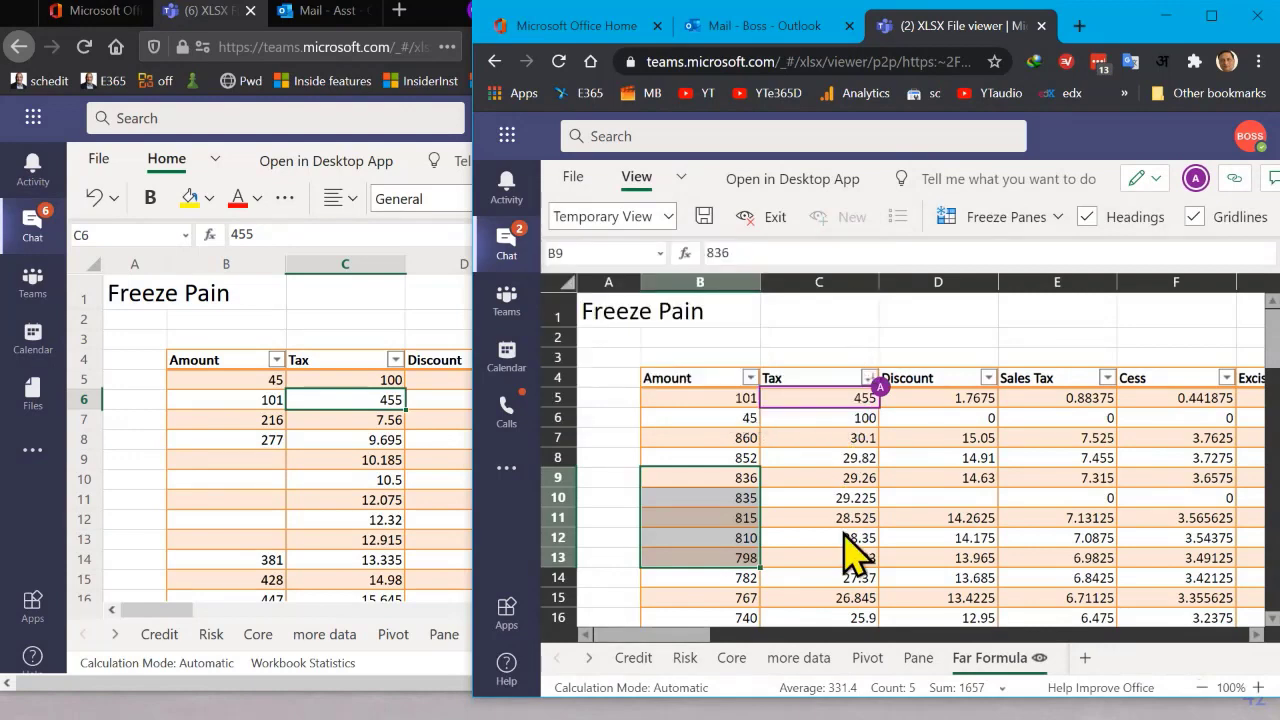
# Sort the Tax column in ascending order in the temporary sheet view and select cell C10.
pyautogui.click(868, 378)
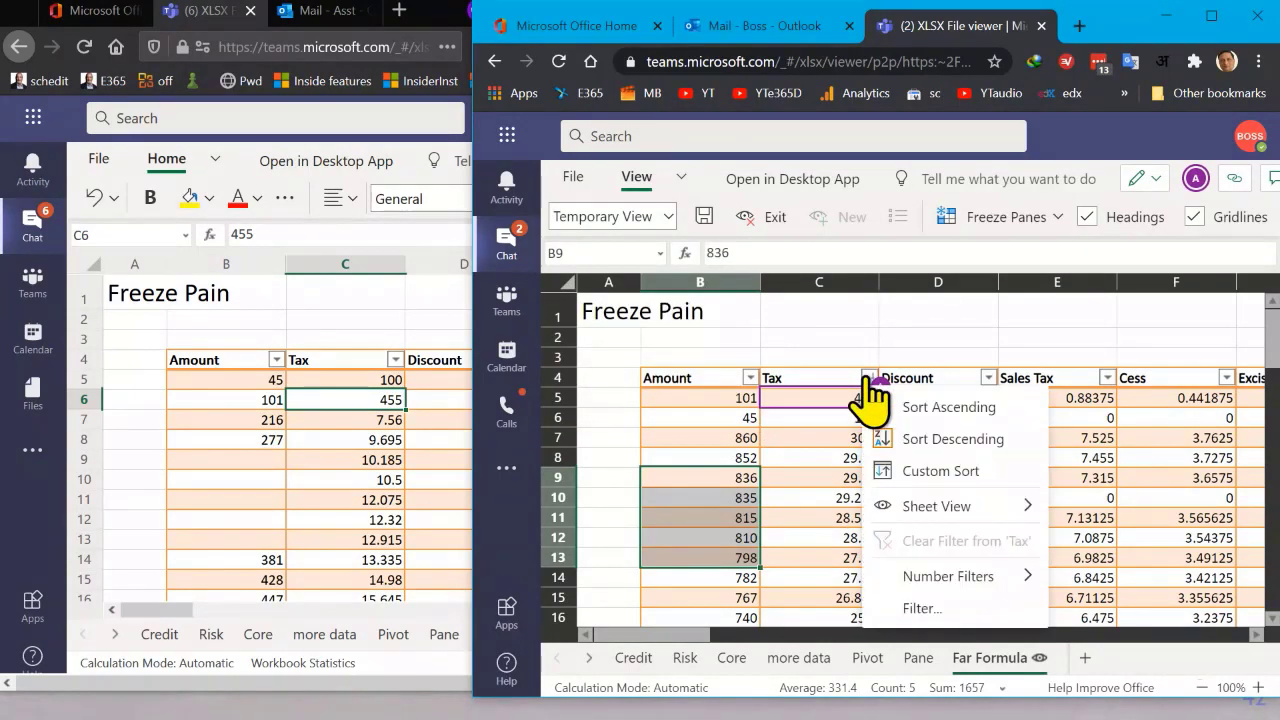
pyautogui.click(920, 410)
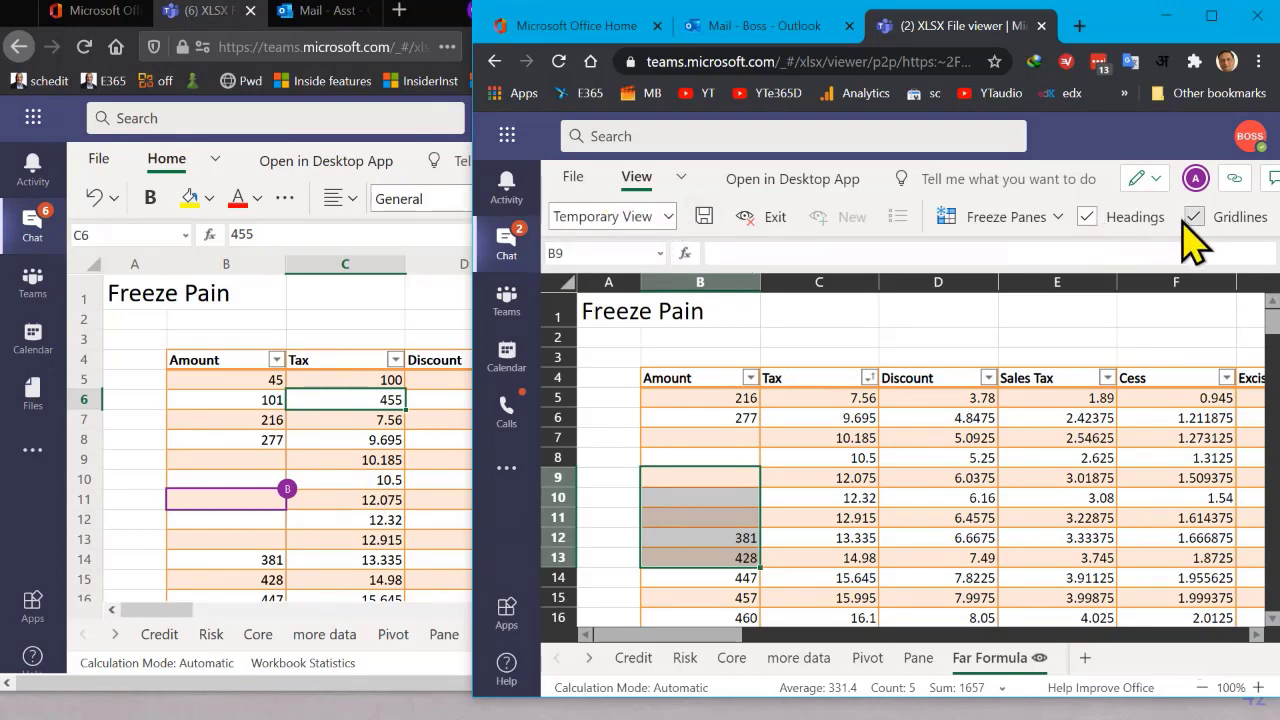
pyautogui.click(791, 500)
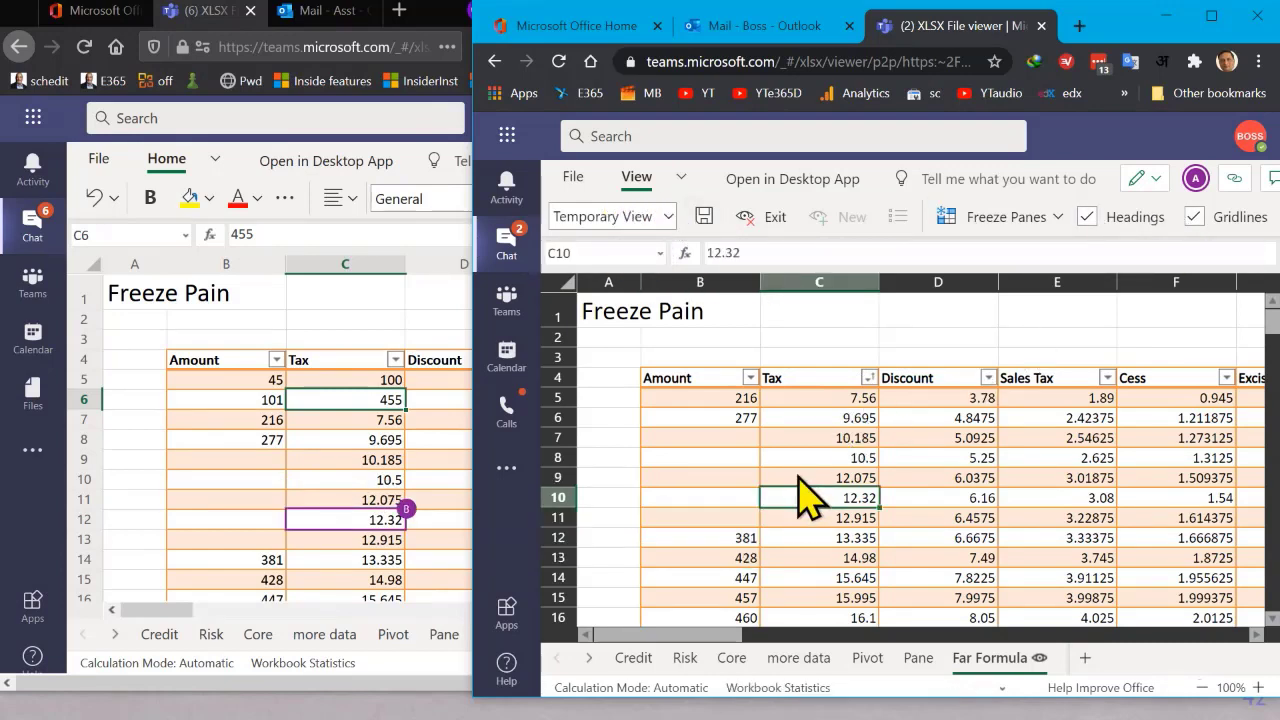
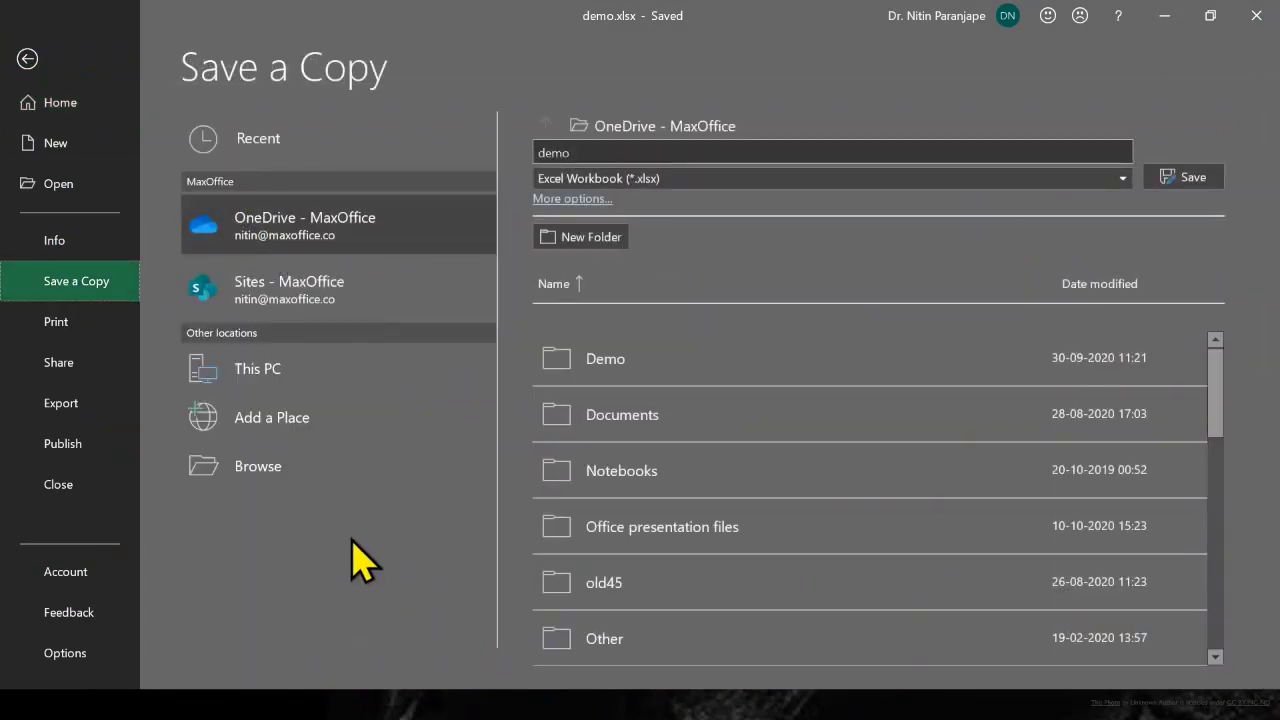
# Leave the Save a Copy page, list the OneDrive - MaxOffice folder by newest modification date, and check the sync status of demo.xlsx.
pyautogui.press('Escape')
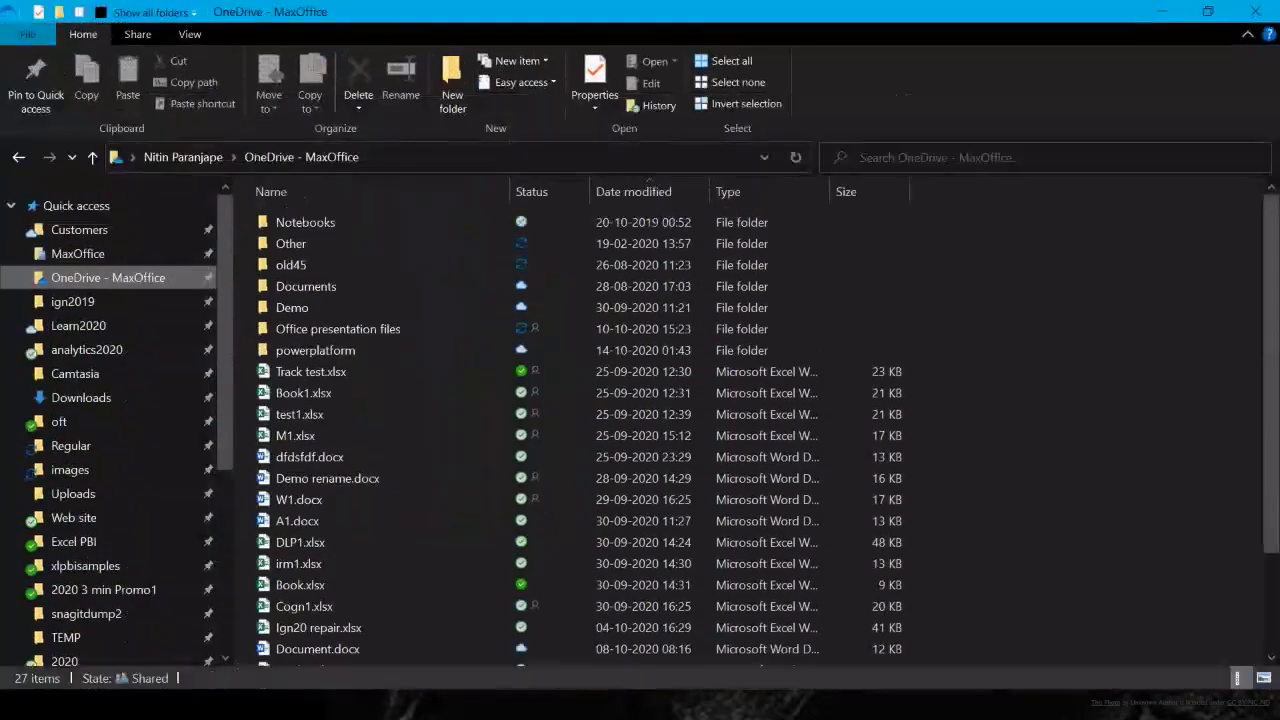
pyautogui.click(375, 521)
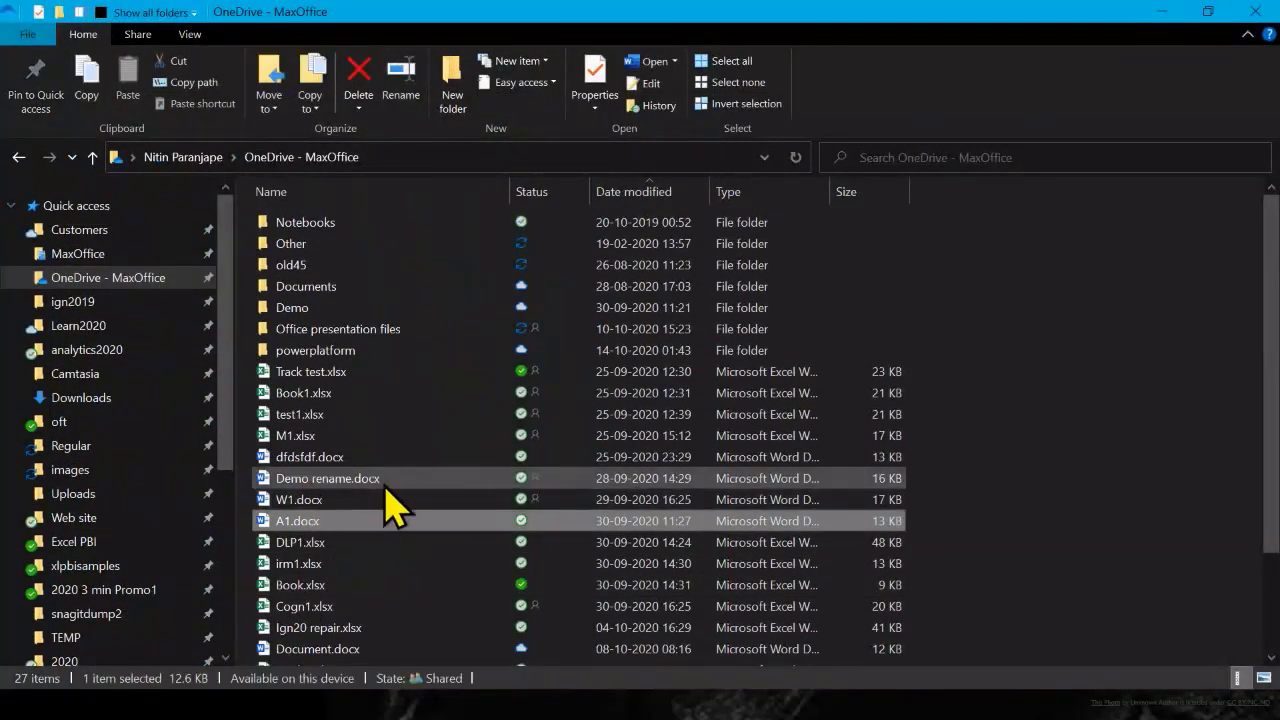
pyautogui.scroll(-2, 530, 280)
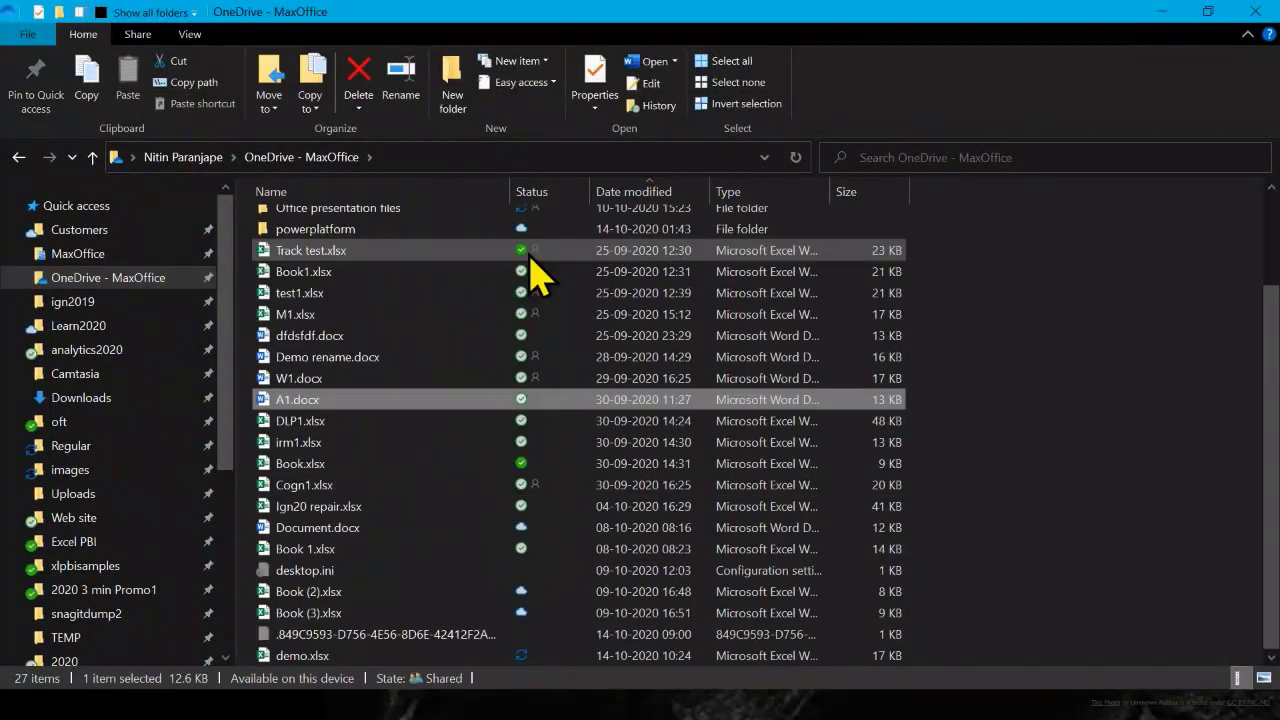
pyautogui.click(641, 193)
pyautogui.click(340, 224)
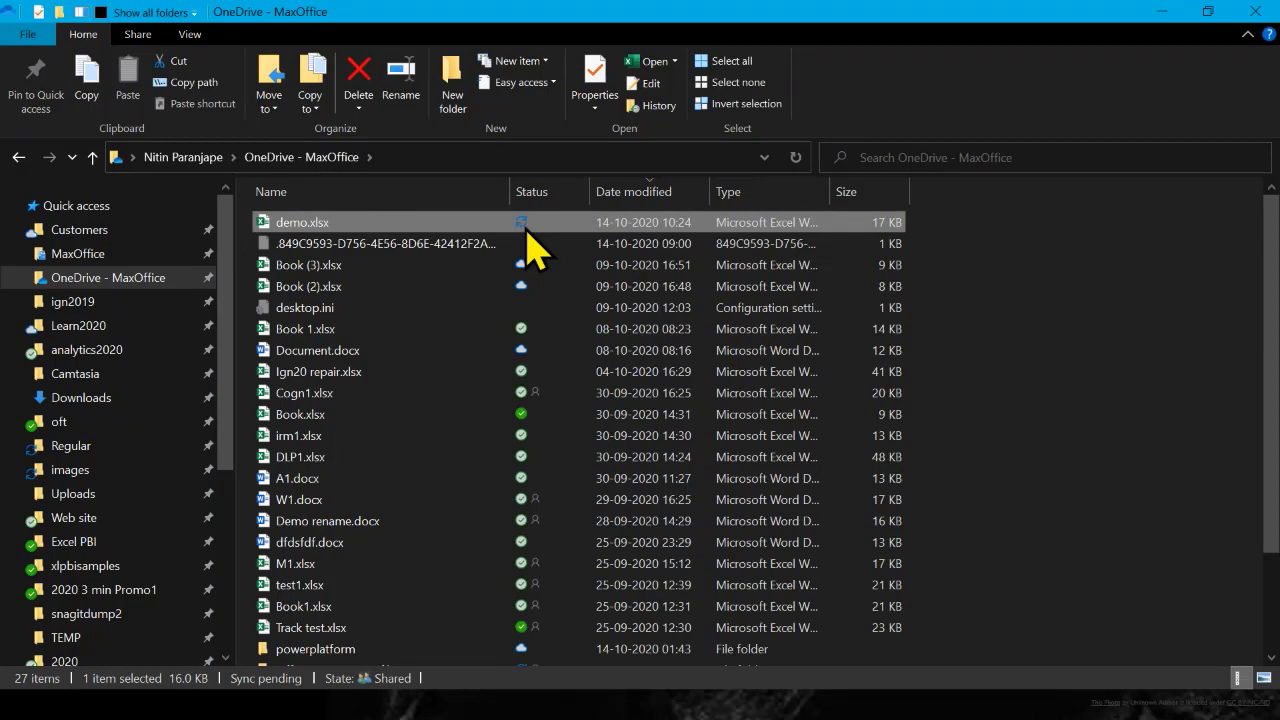
pyautogui.scroll(-1, 527, 250)
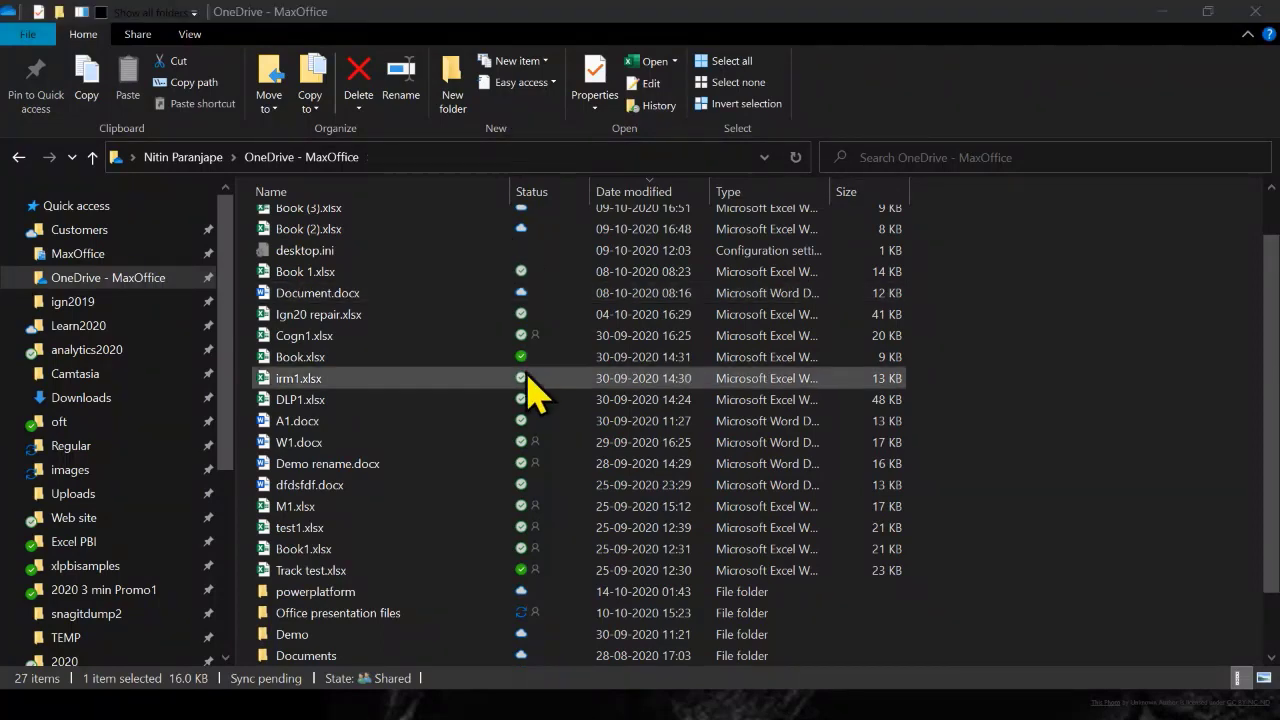
pyautogui.scroll(1, 527, 386)
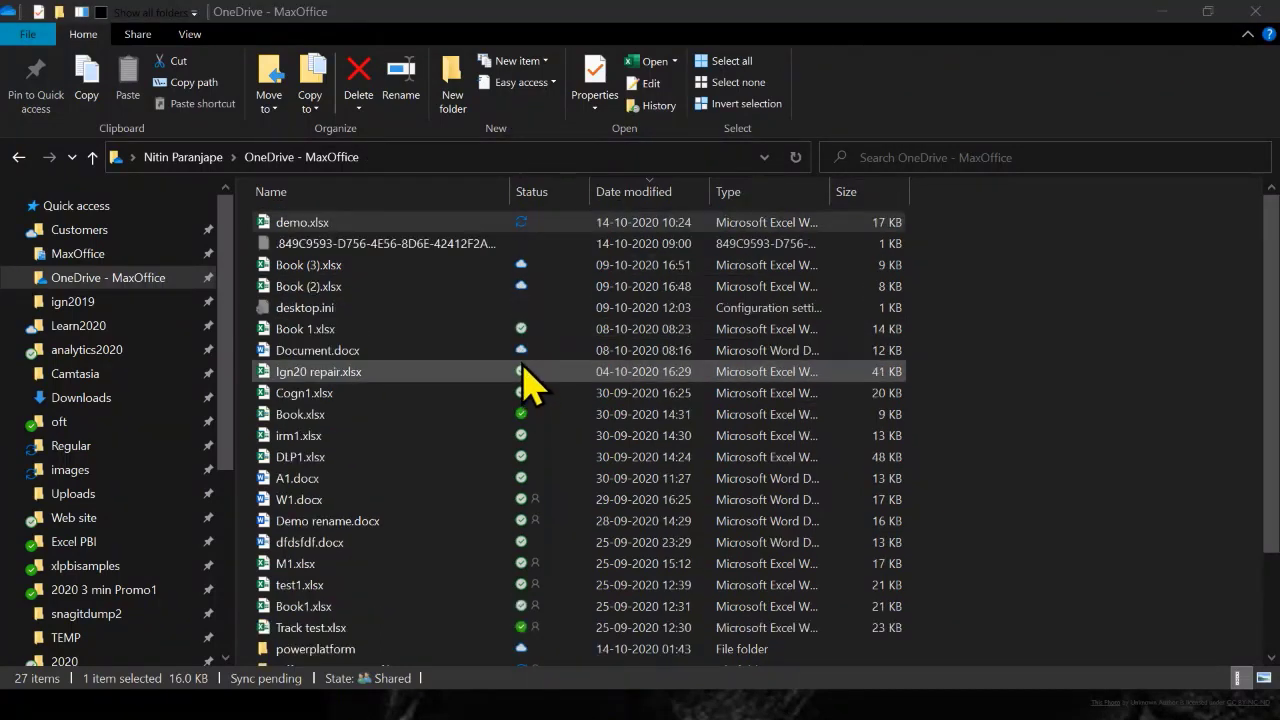
# Open the sharing dialog for demo.xlsx in the OneDrive - MaxOffice folder and bring up its link settings.
pyautogui.click(300, 222)
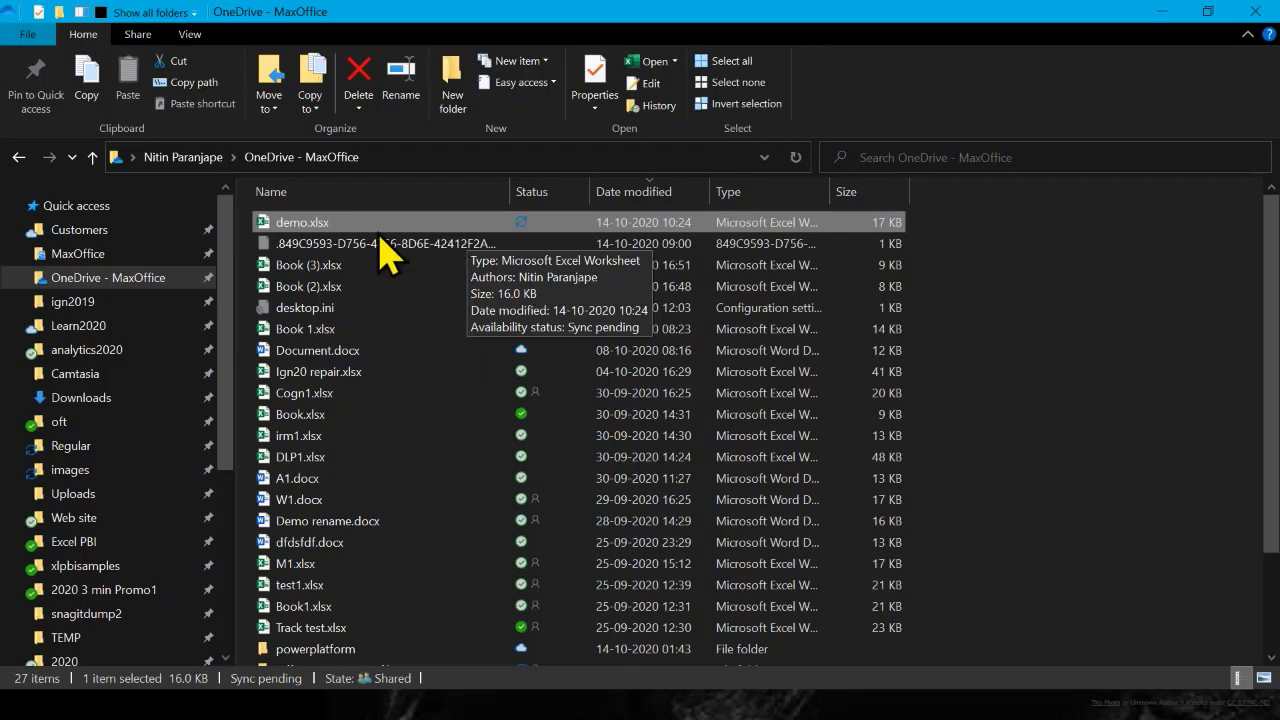
pyautogui.doubleClick(292, 218)
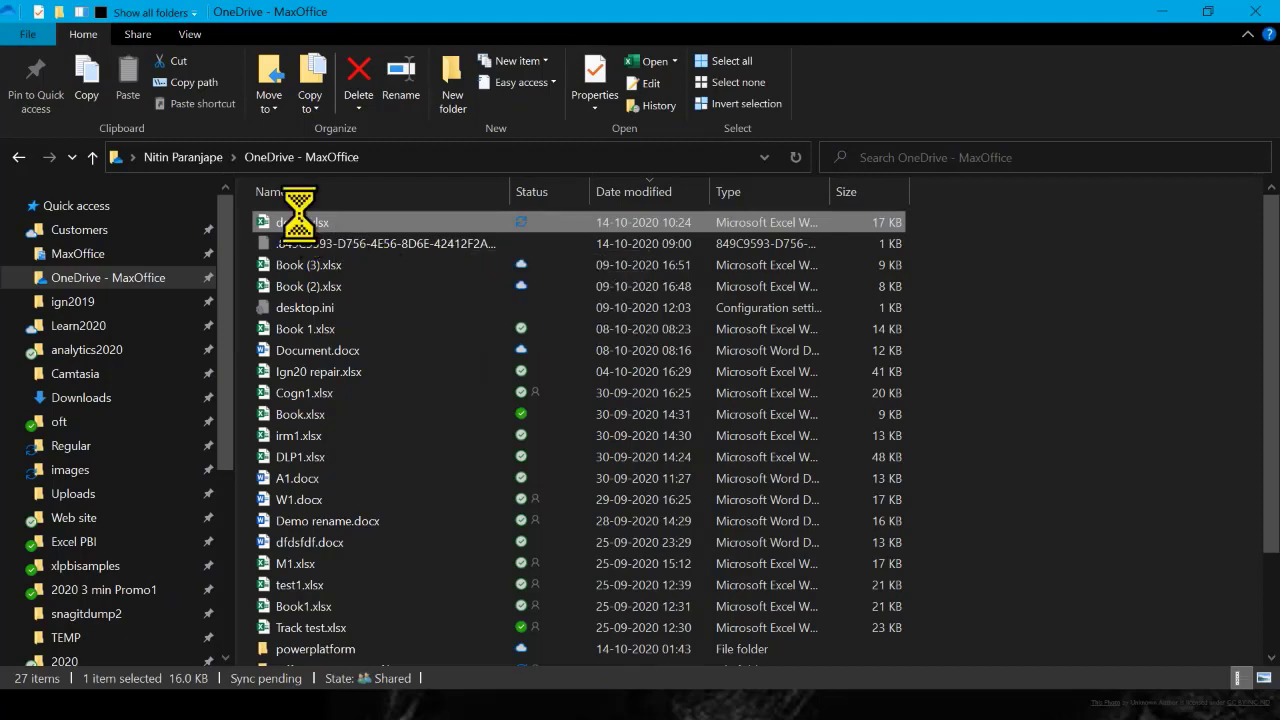
pyautogui.rightClick(300, 225)
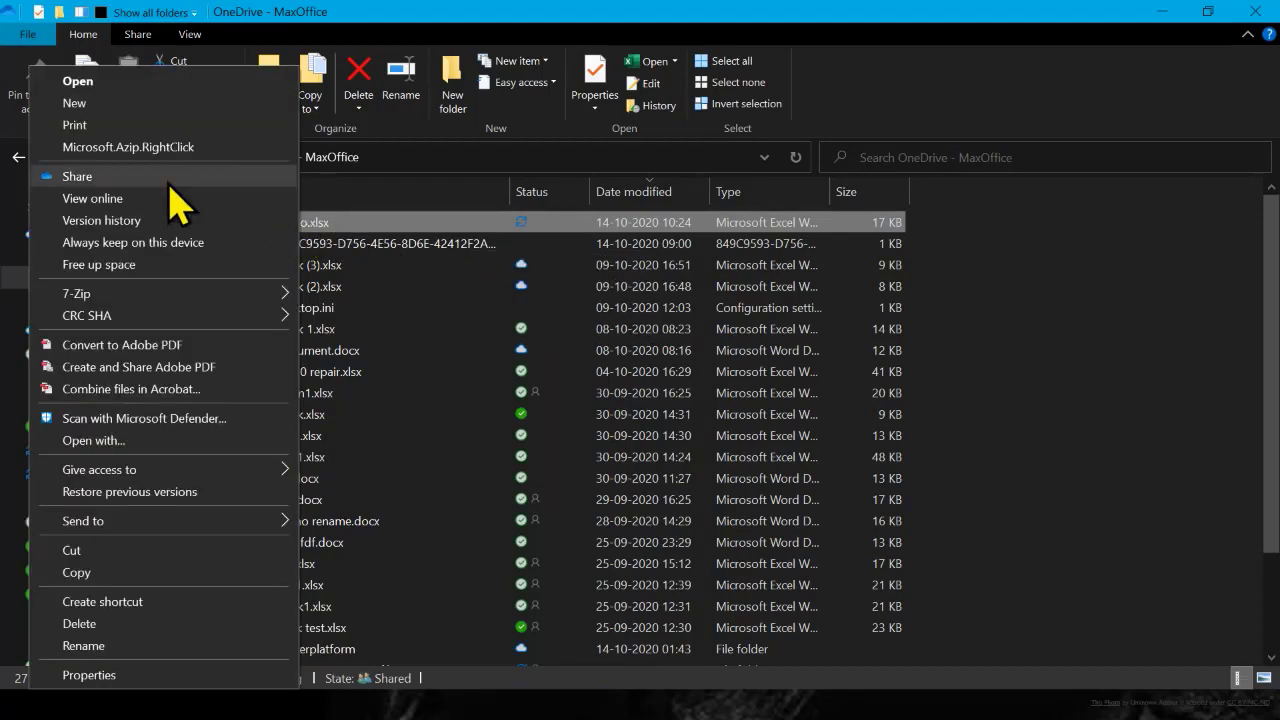
pyautogui.click(77, 176)
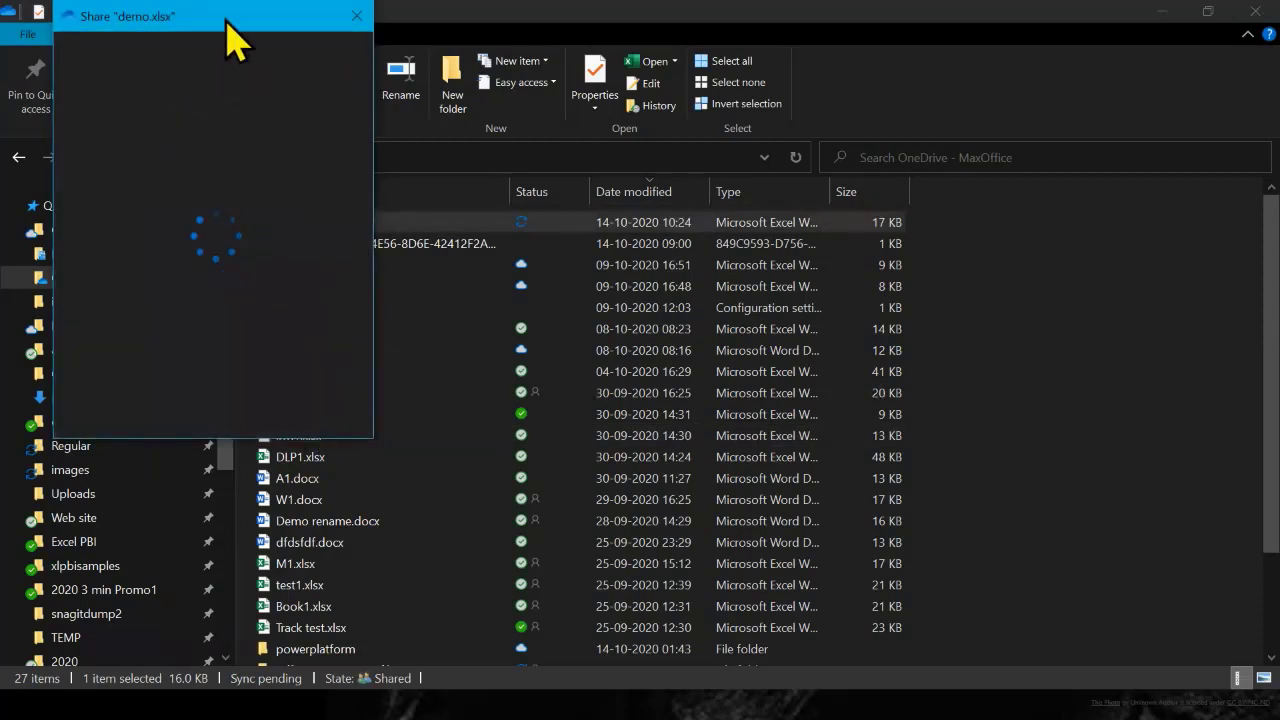
pyautogui.moveTo(226, 18); pyautogui.dragTo(587, 153)
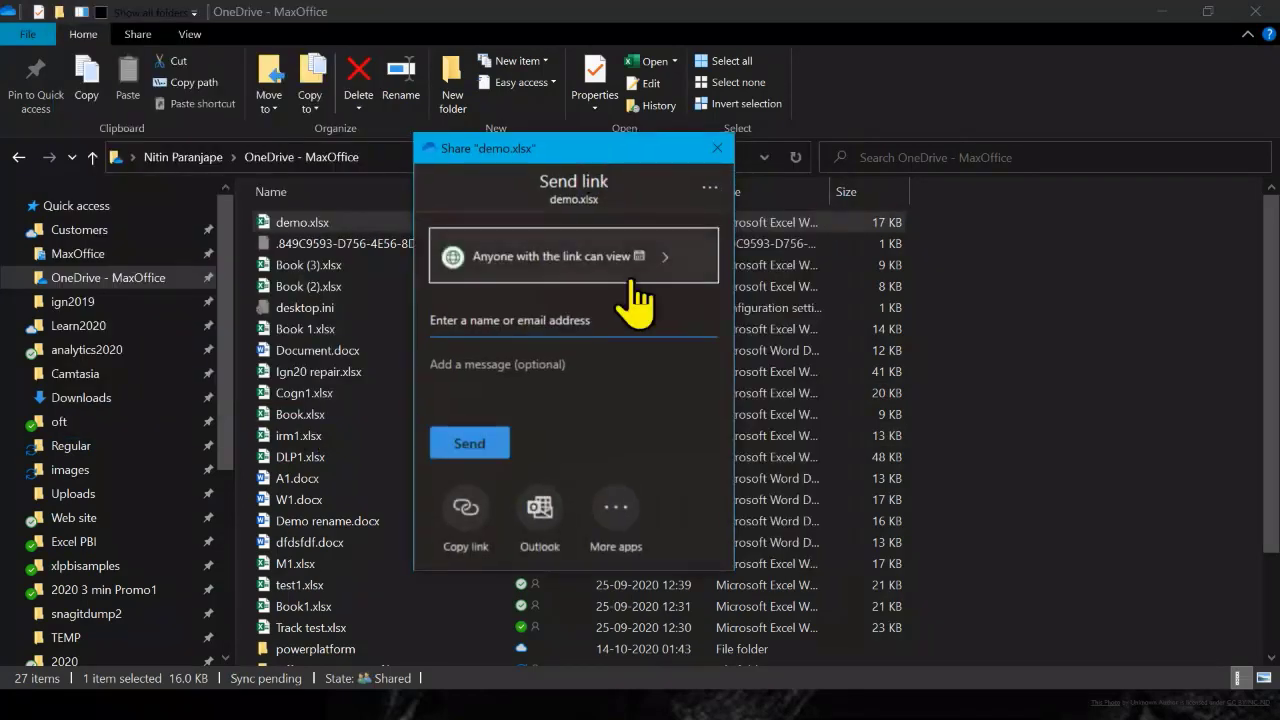
pyautogui.click(634, 272)
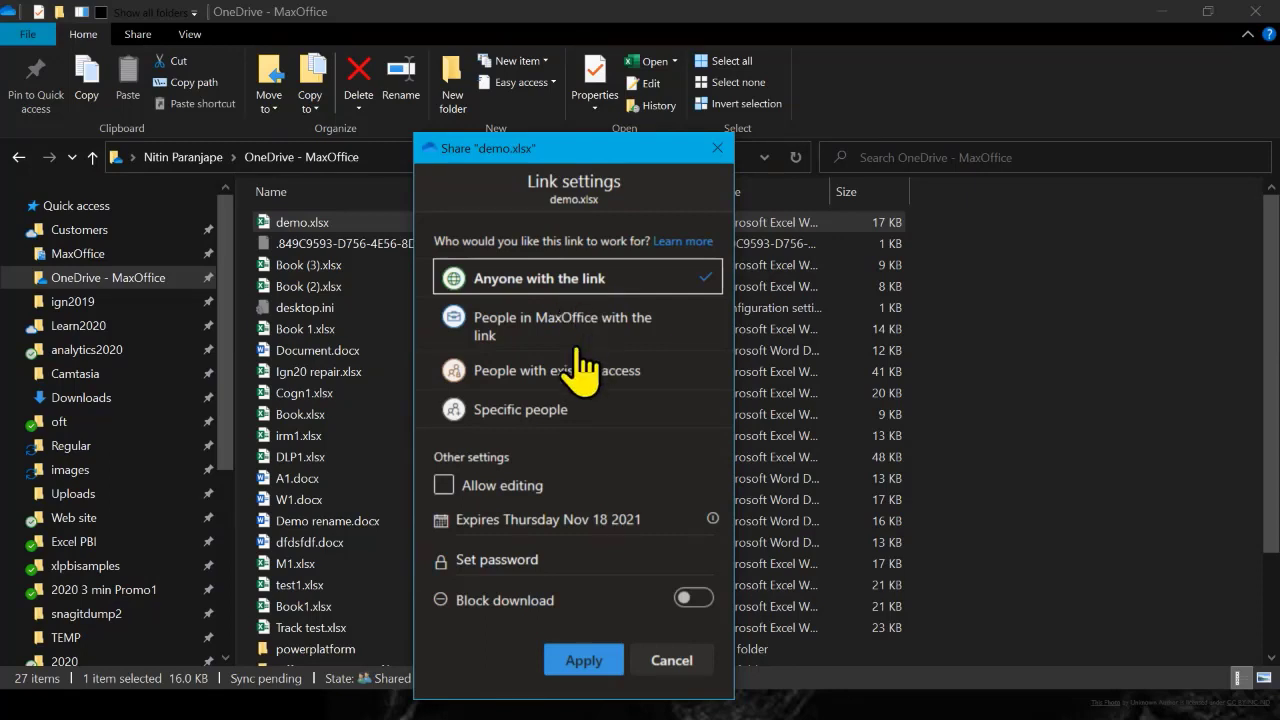
# Limit the demo.xlsx link to specific people with editing allowed and Block download off, and close the sharing dialog without sending.
pyautogui.click(558, 412)
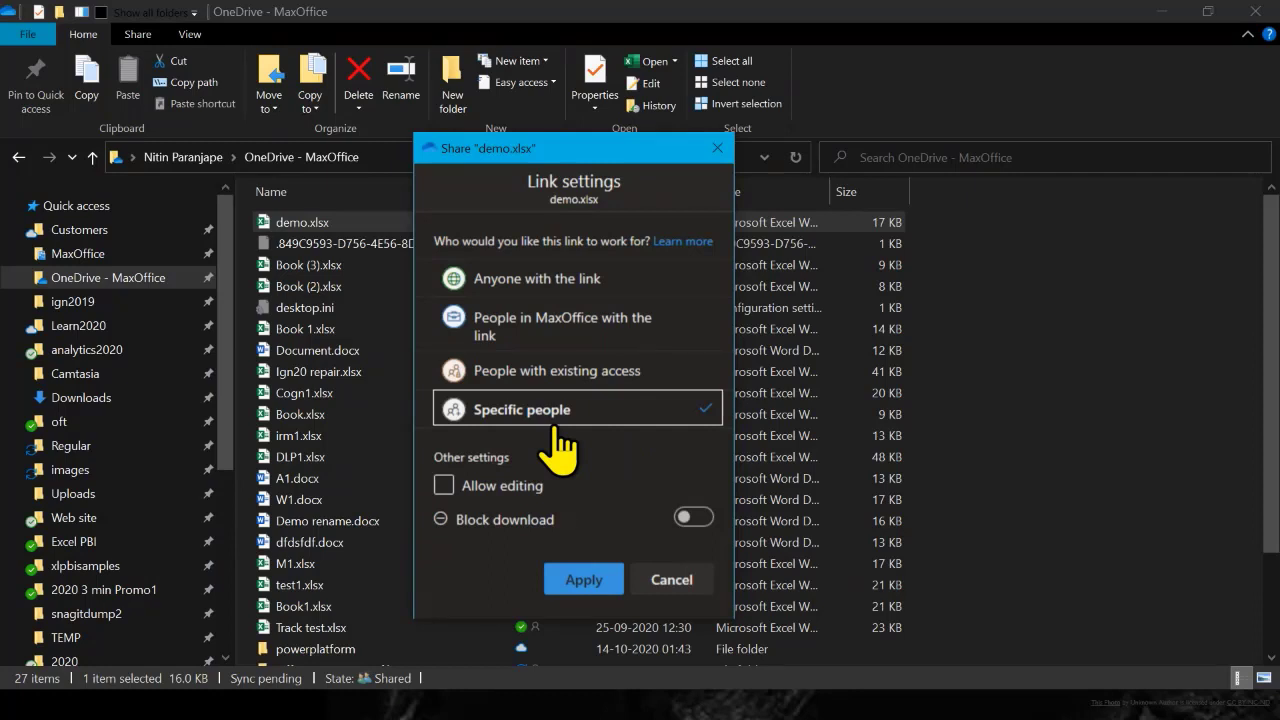
pyautogui.moveTo(686, 157); pyautogui.dragTo(722, 114)
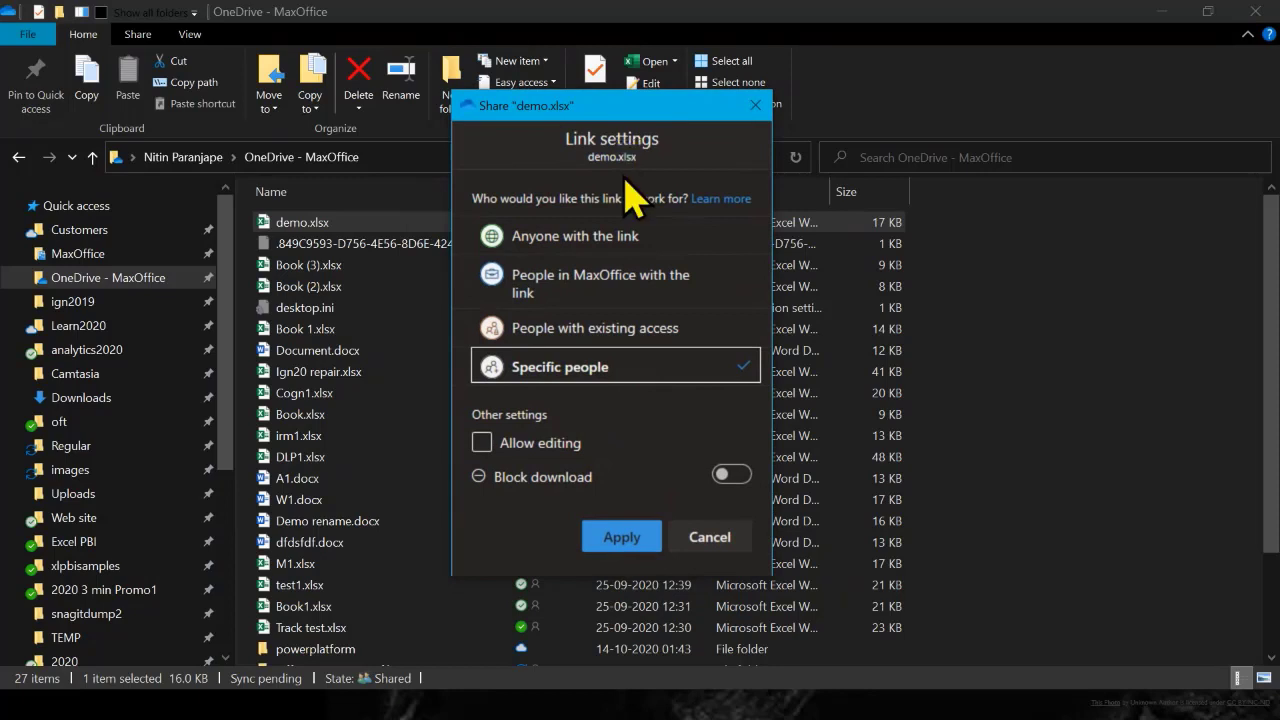
pyautogui.click(560, 445)
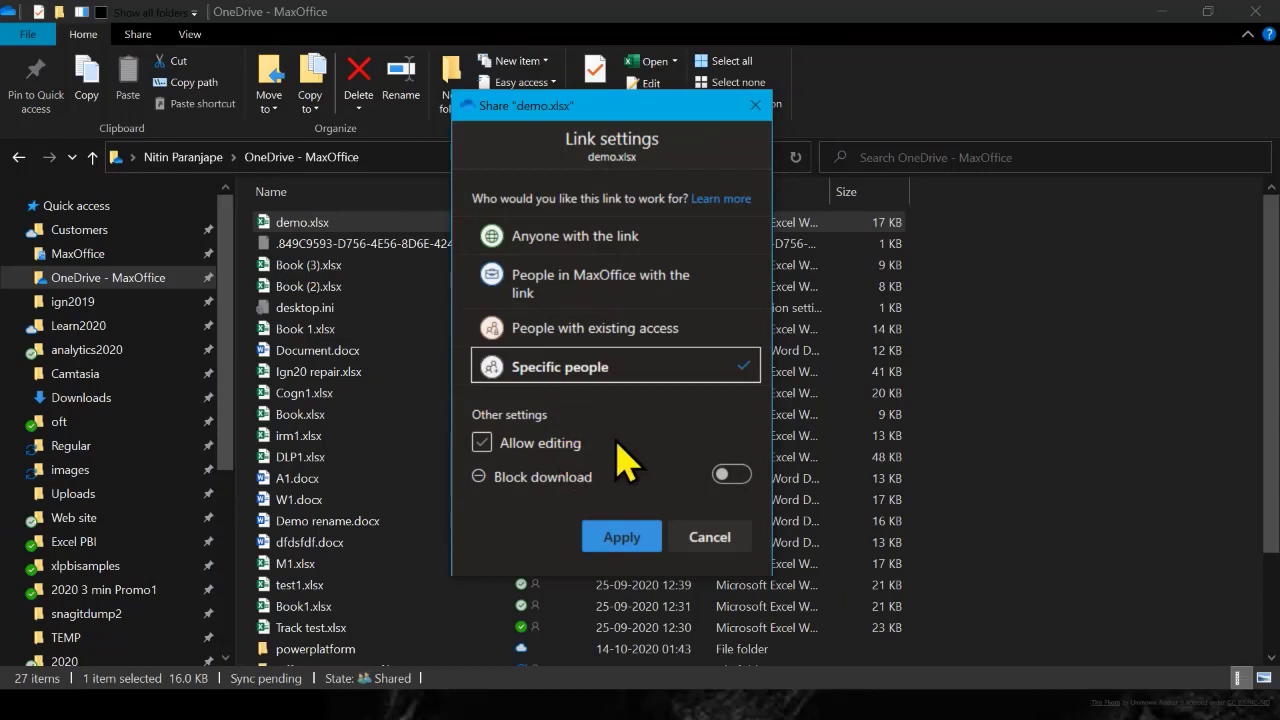
pyautogui.press('space')
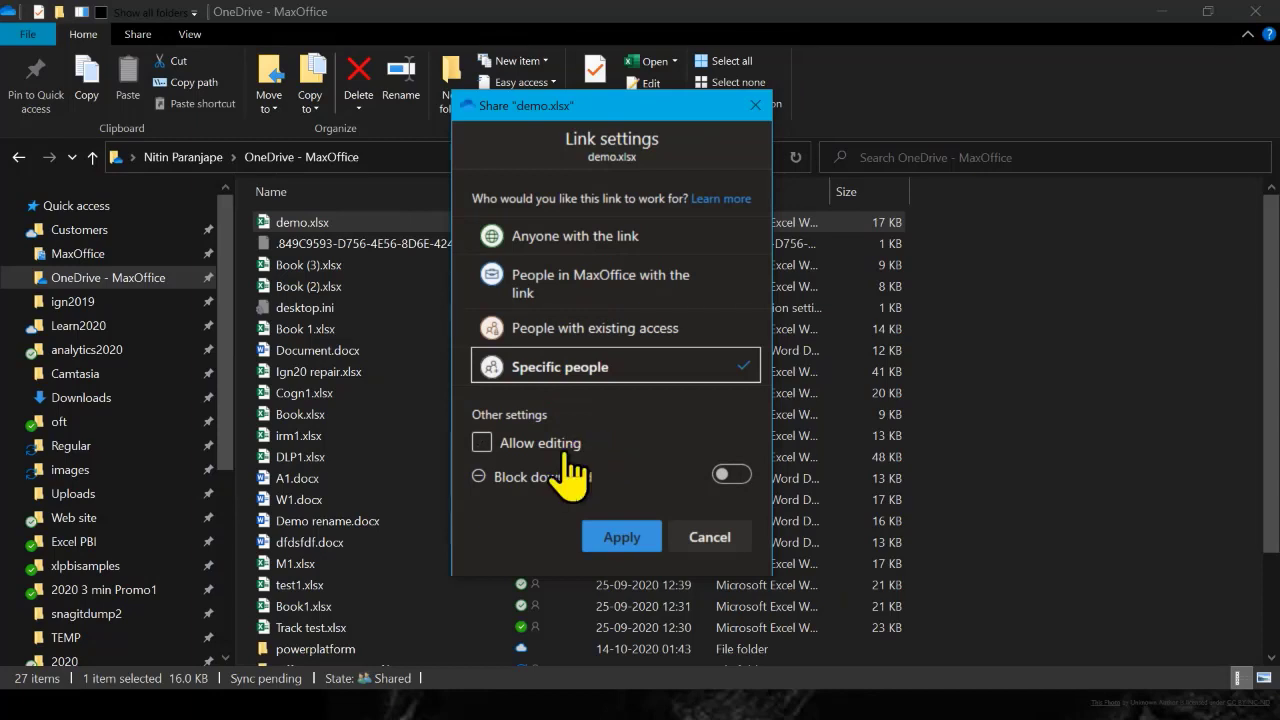
pyautogui.click(566, 452)
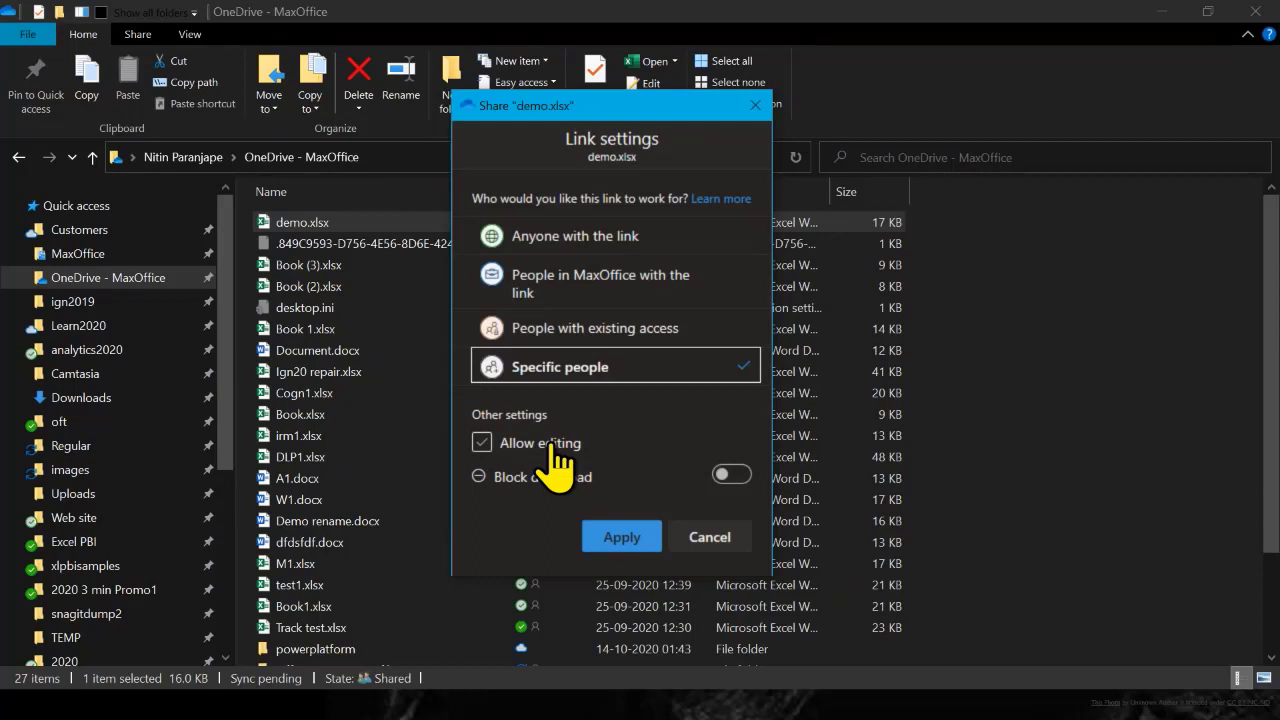
pyautogui.click(551, 447)
pyautogui.click(724, 476)
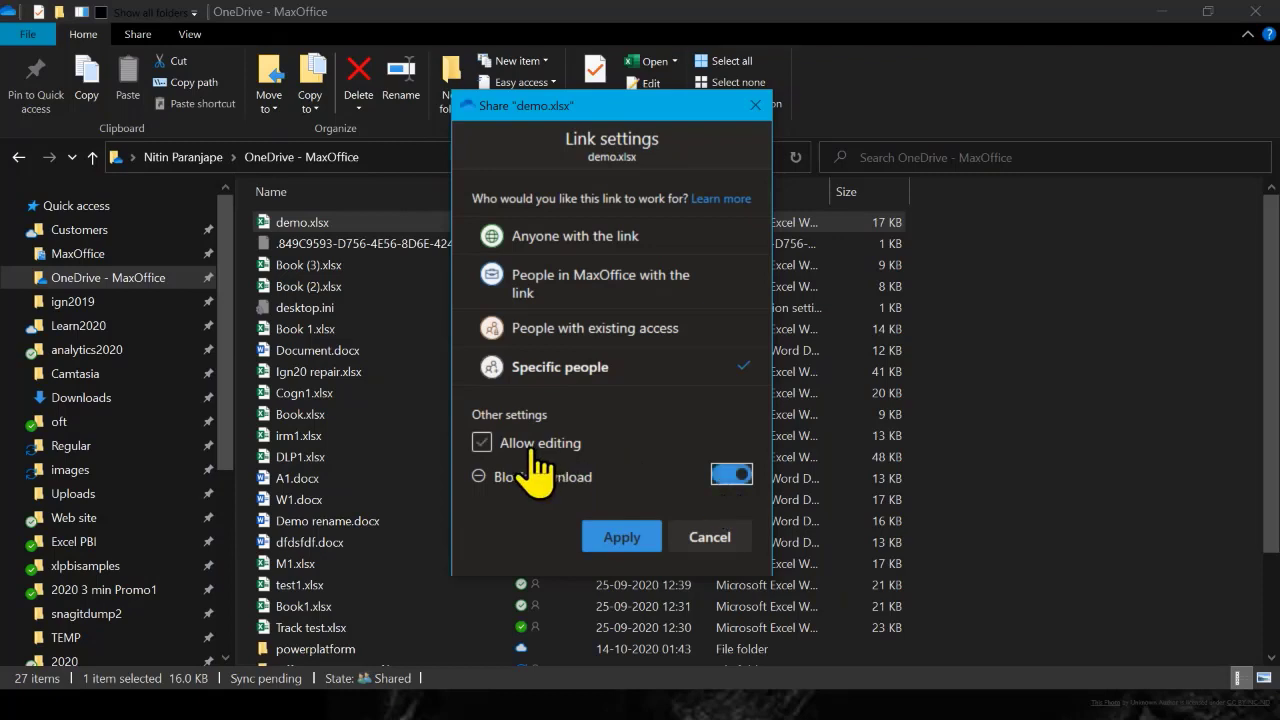
pyautogui.click(731, 474)
pyautogui.click(533, 449)
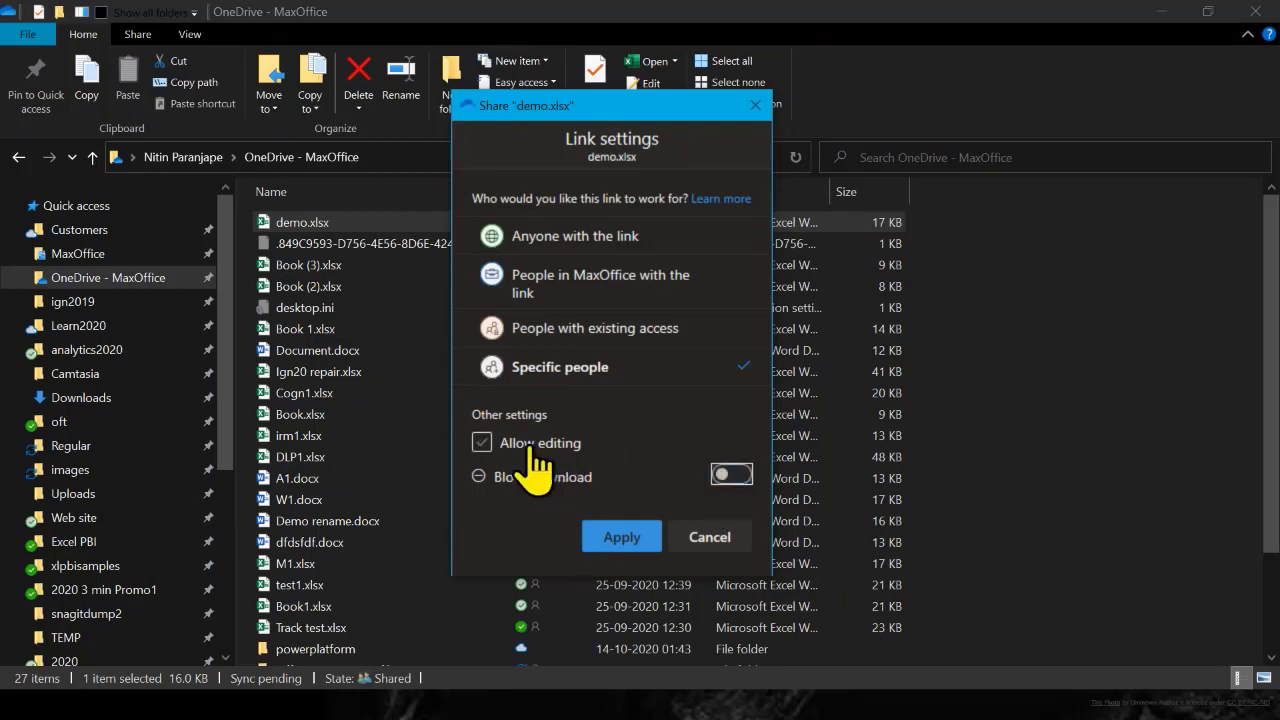
pyautogui.click(617, 537)
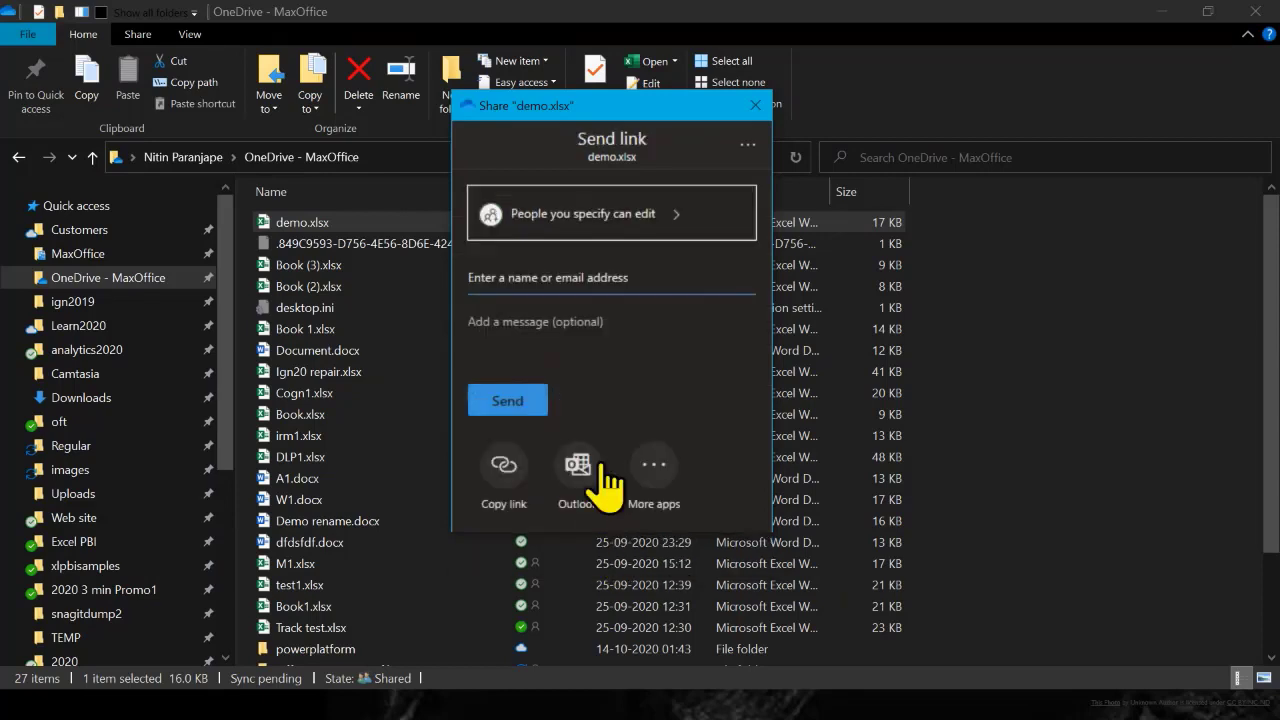
pyautogui.click(545, 279)
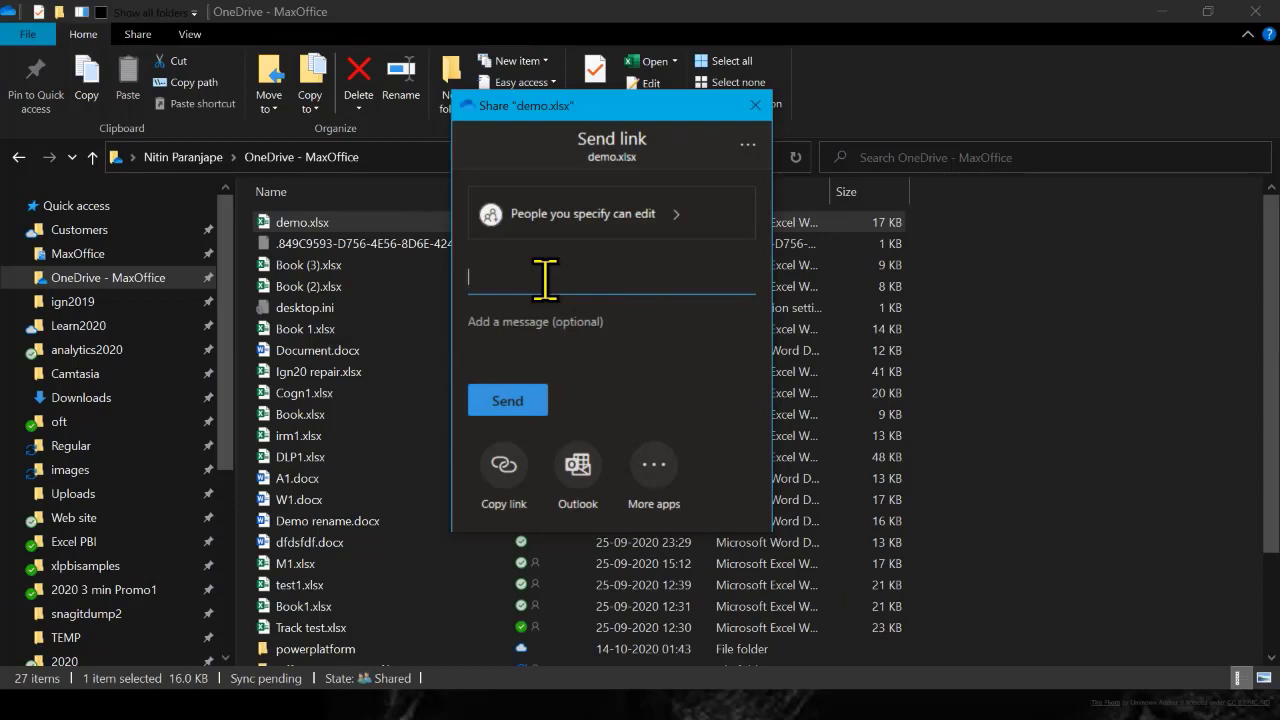
pyautogui.press('Escape')
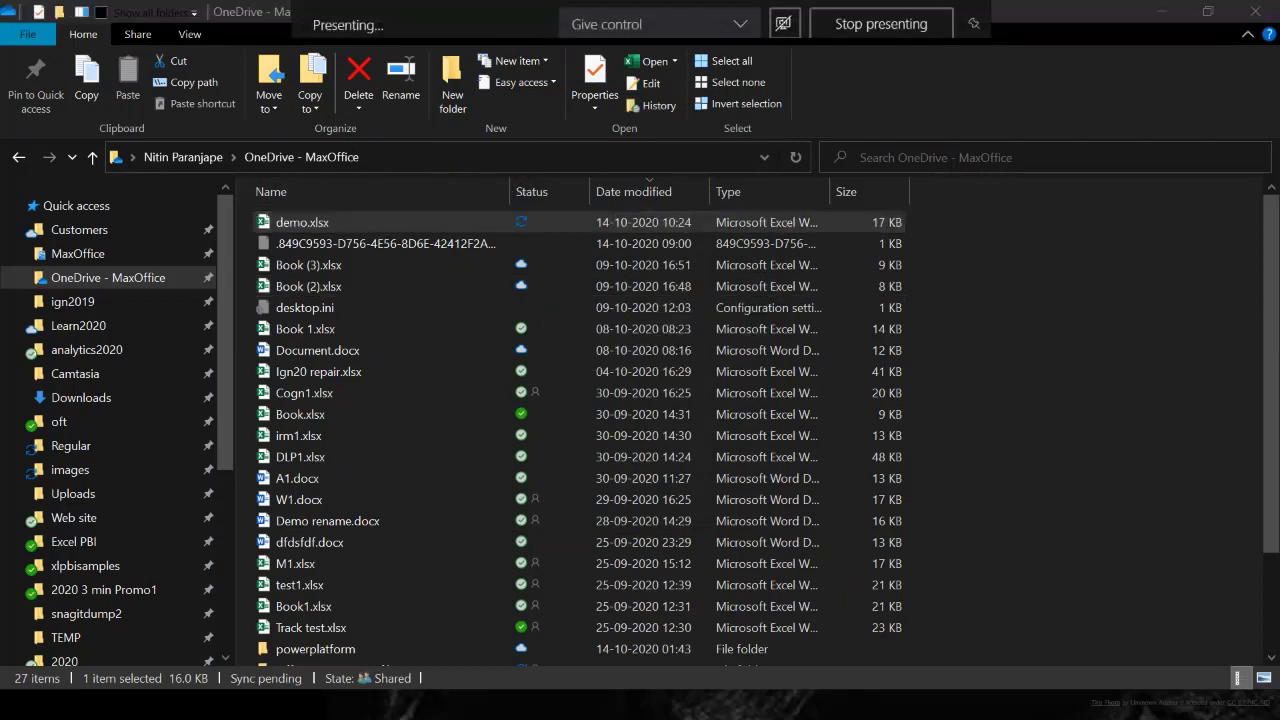
# Switch to demo.xlsx in Excel, examine its sharing link settings and close the dialog without sharing.
pyautogui.hotkey('alt', 'Tab')
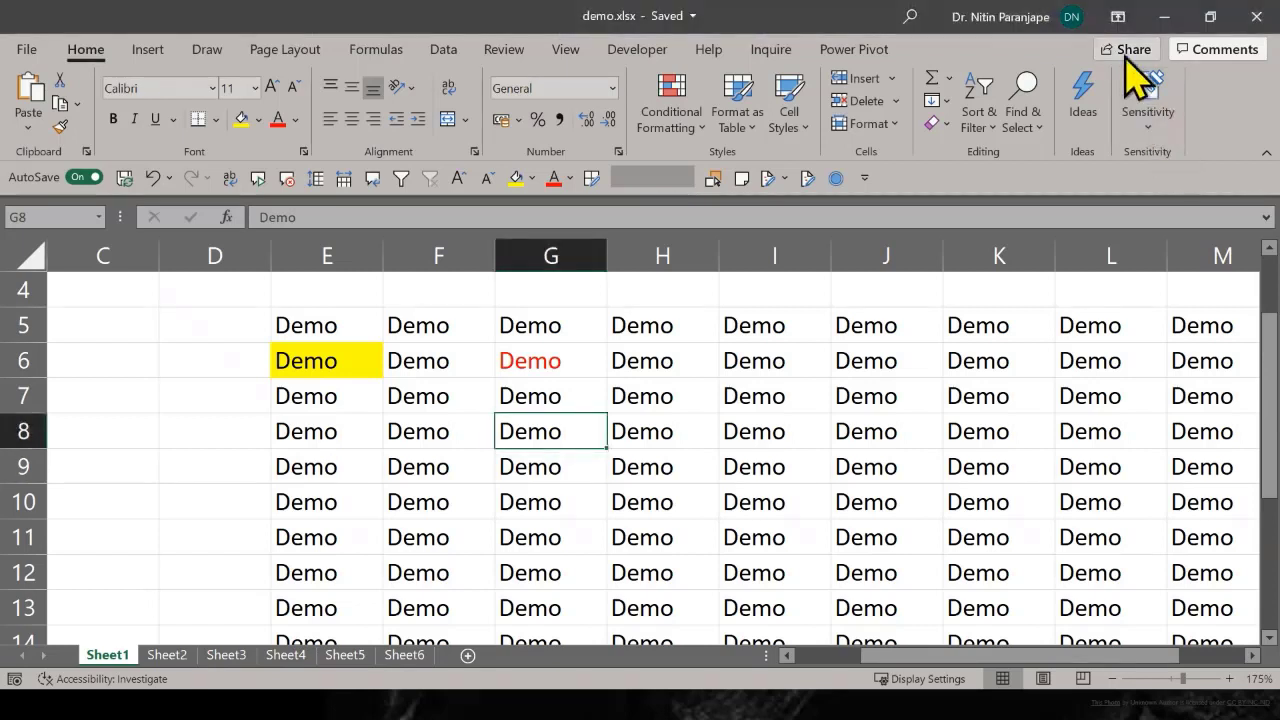
pyautogui.click(1124, 50)
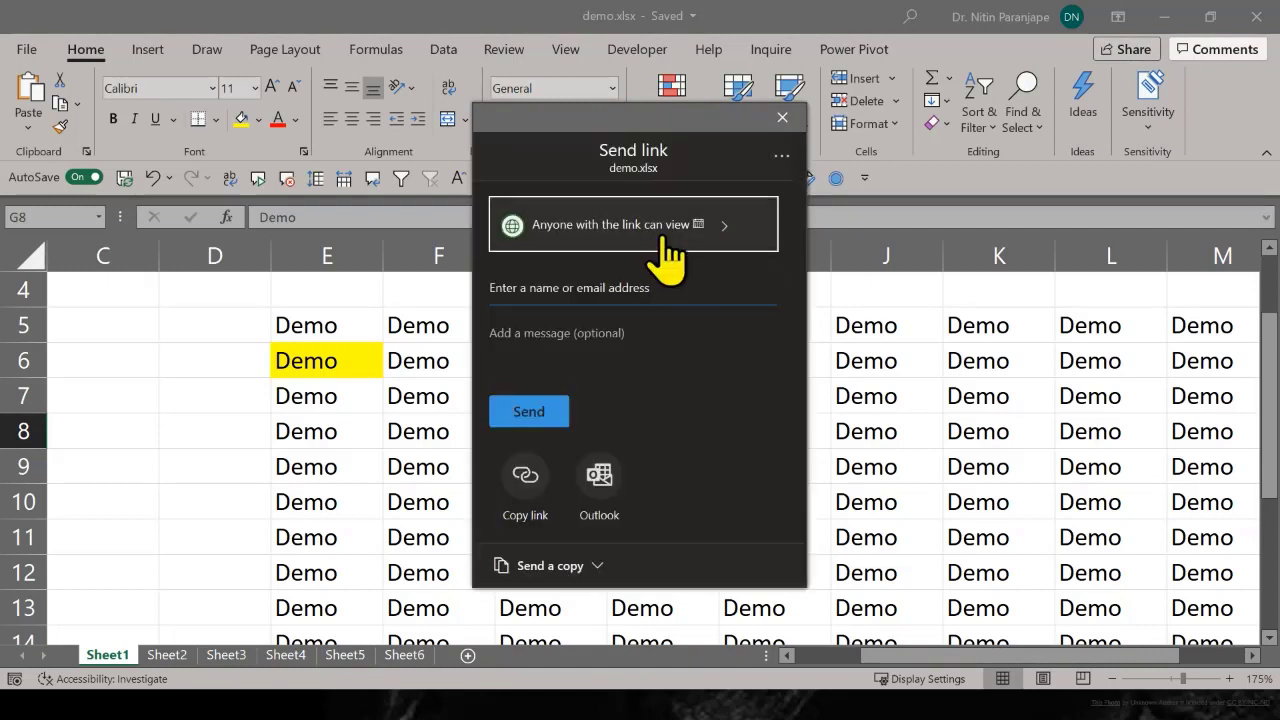
pyautogui.click(666, 240)
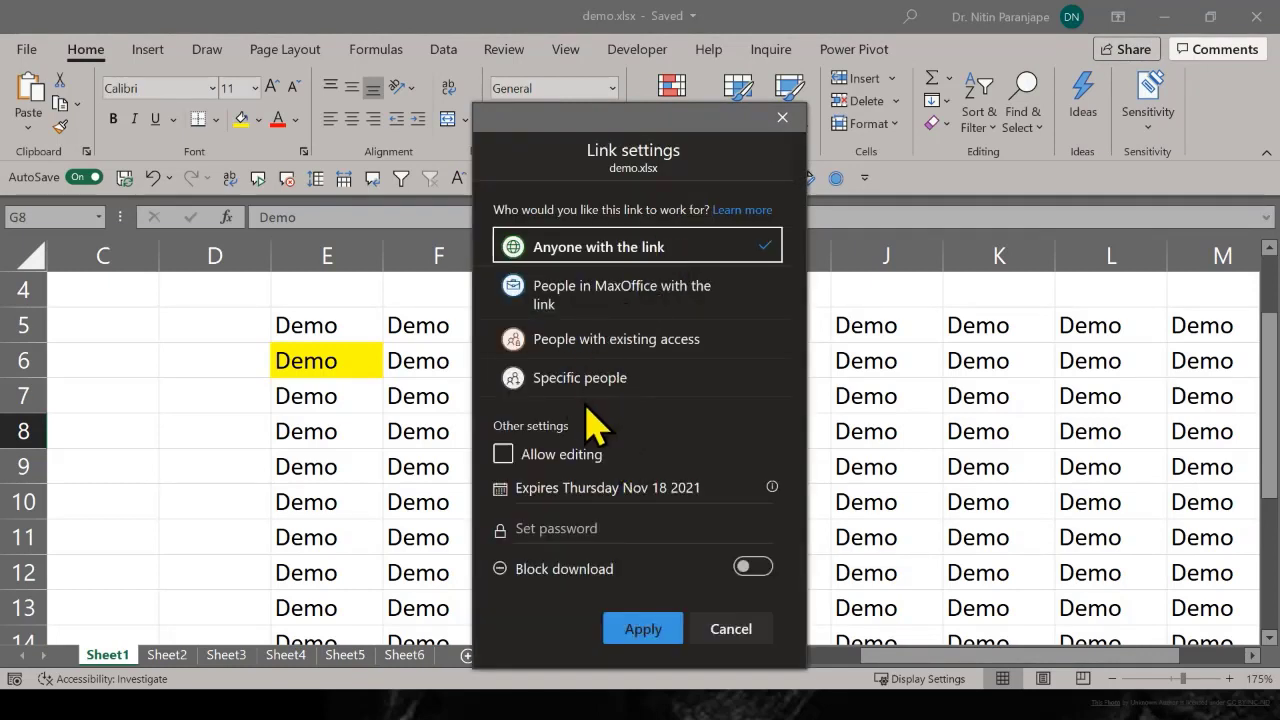
pyautogui.click(697, 632)
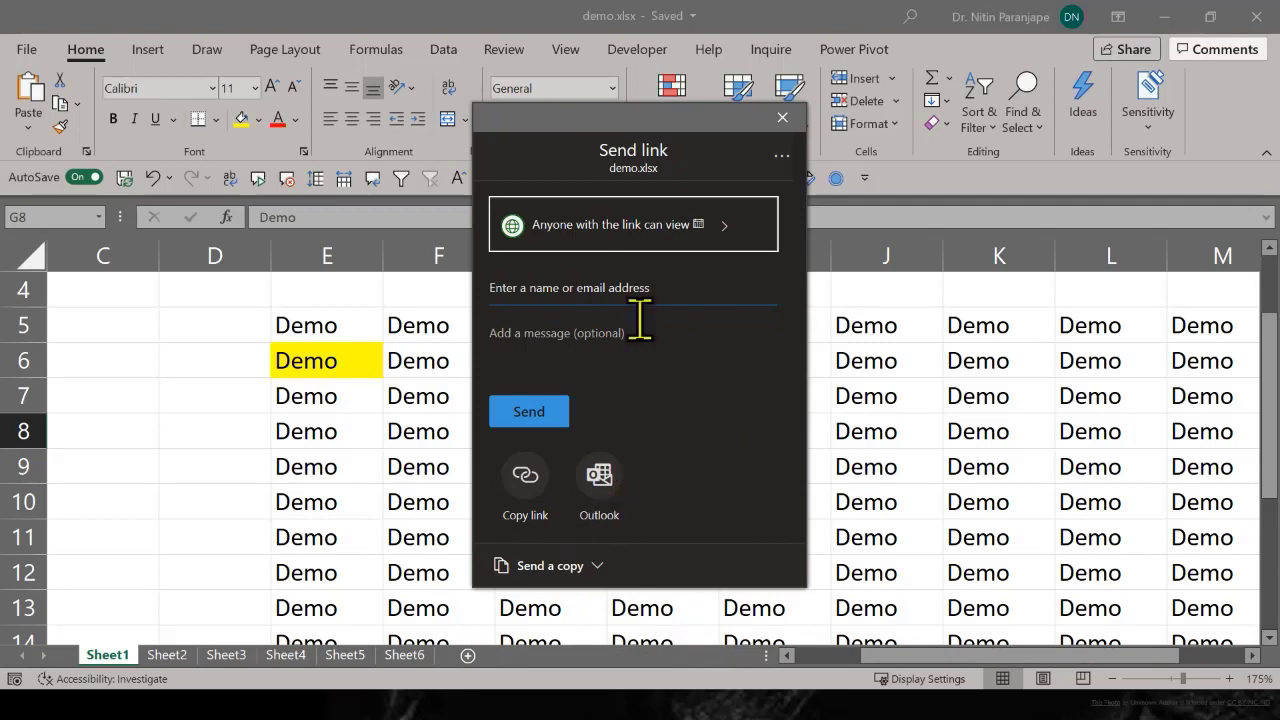
pyautogui.click(783, 117)
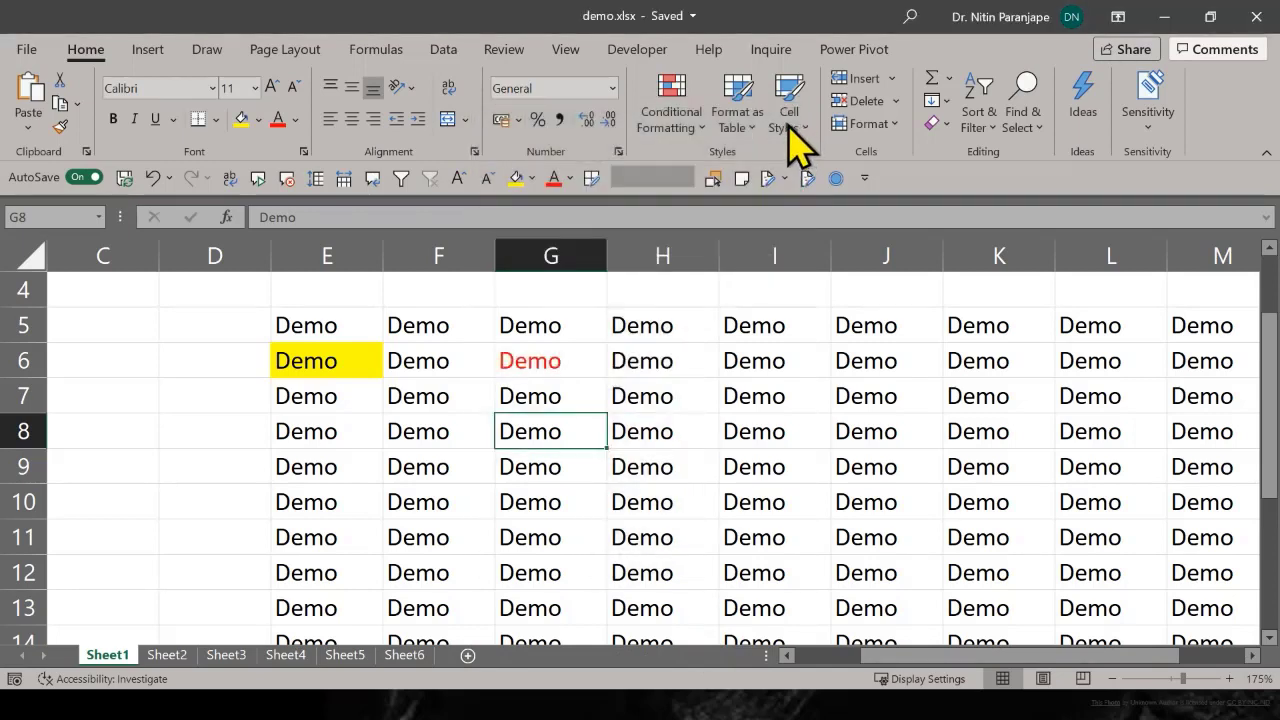
pyautogui.click(620, 328)
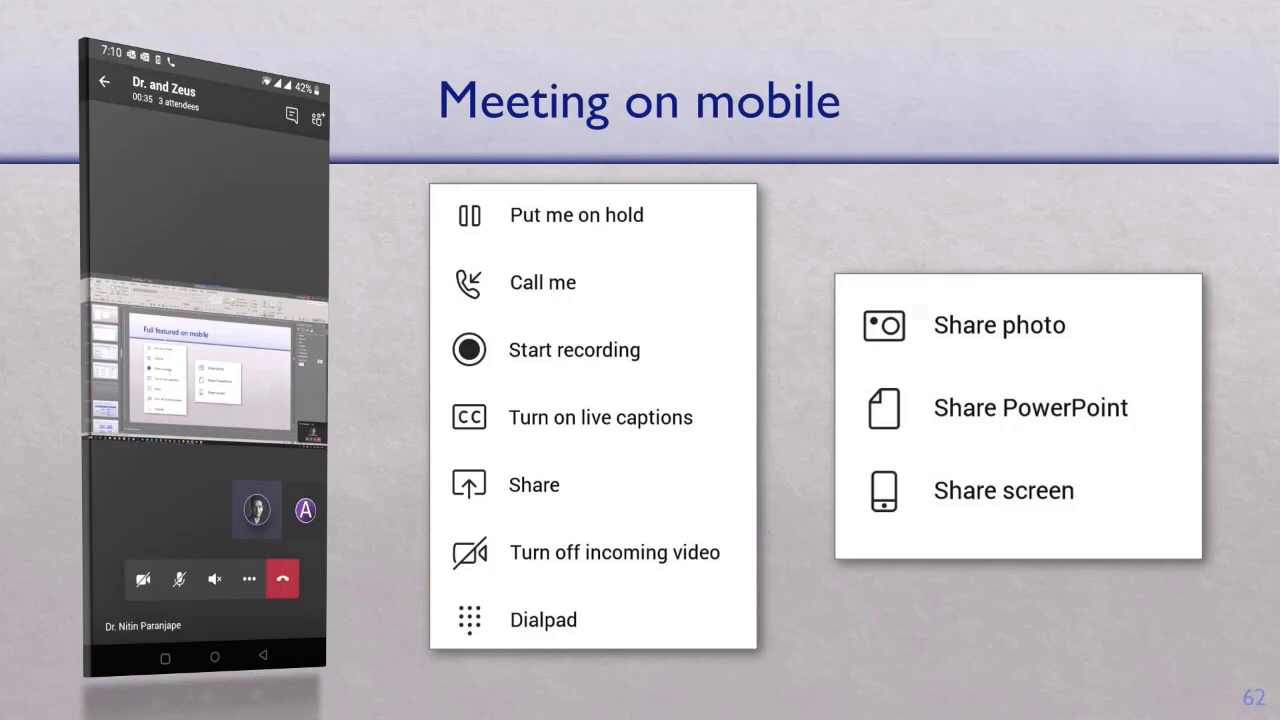
# Switch to the Asst Teams browser window, maximize it and select cell E9 in ccourse.xlsx.
pyautogui.hotkey('alt', 'Tab')
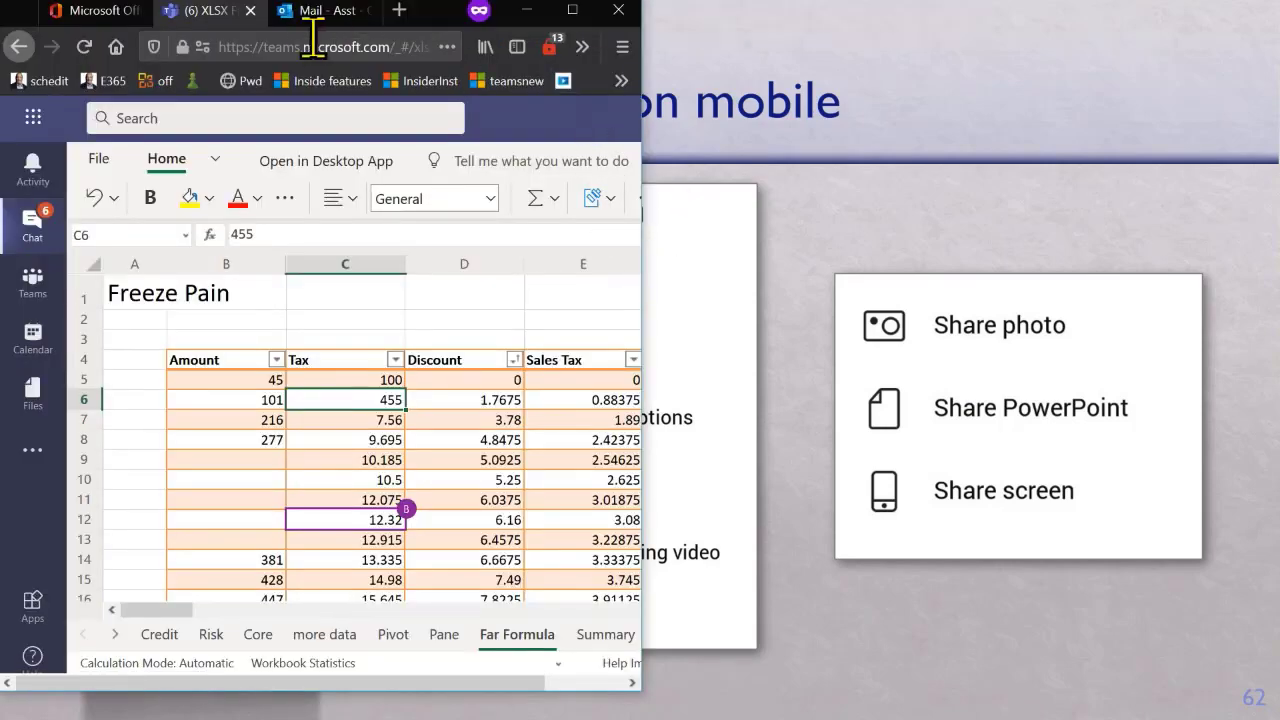
pyautogui.click(570, 28)
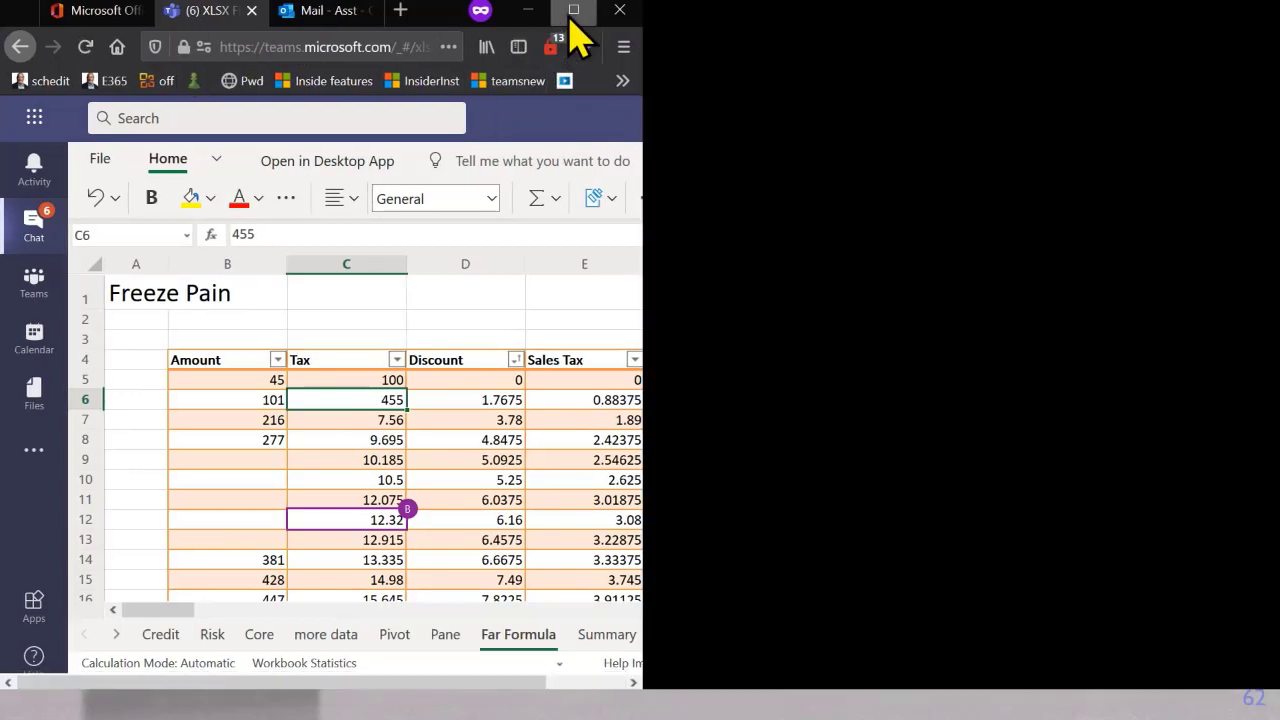
pyautogui.click(826, 319)
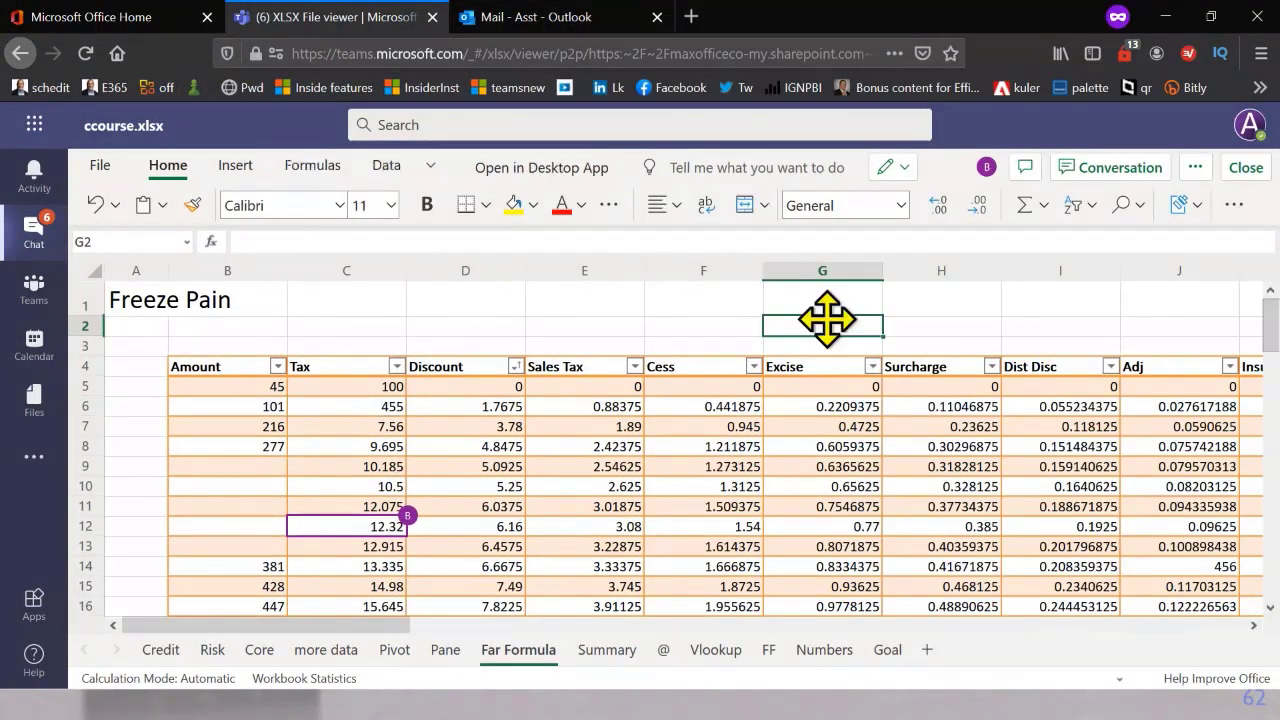
pyautogui.click(605, 387)
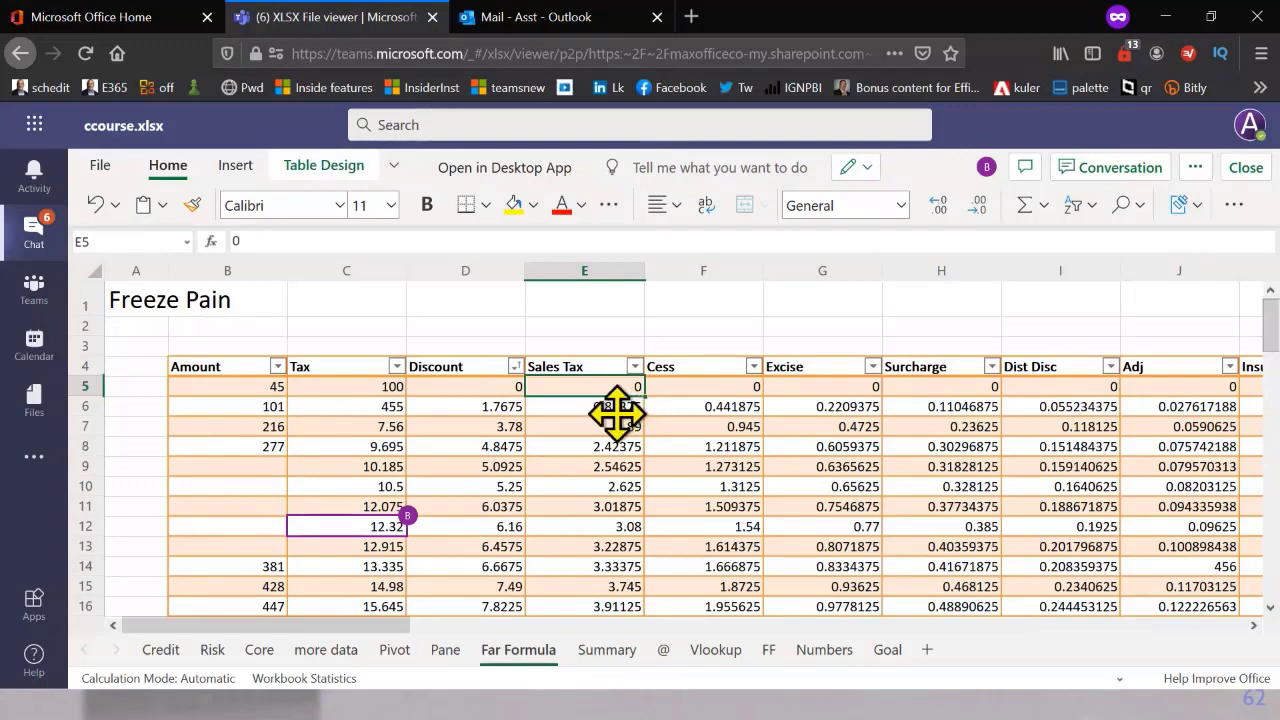
pyautogui.click(604, 466)
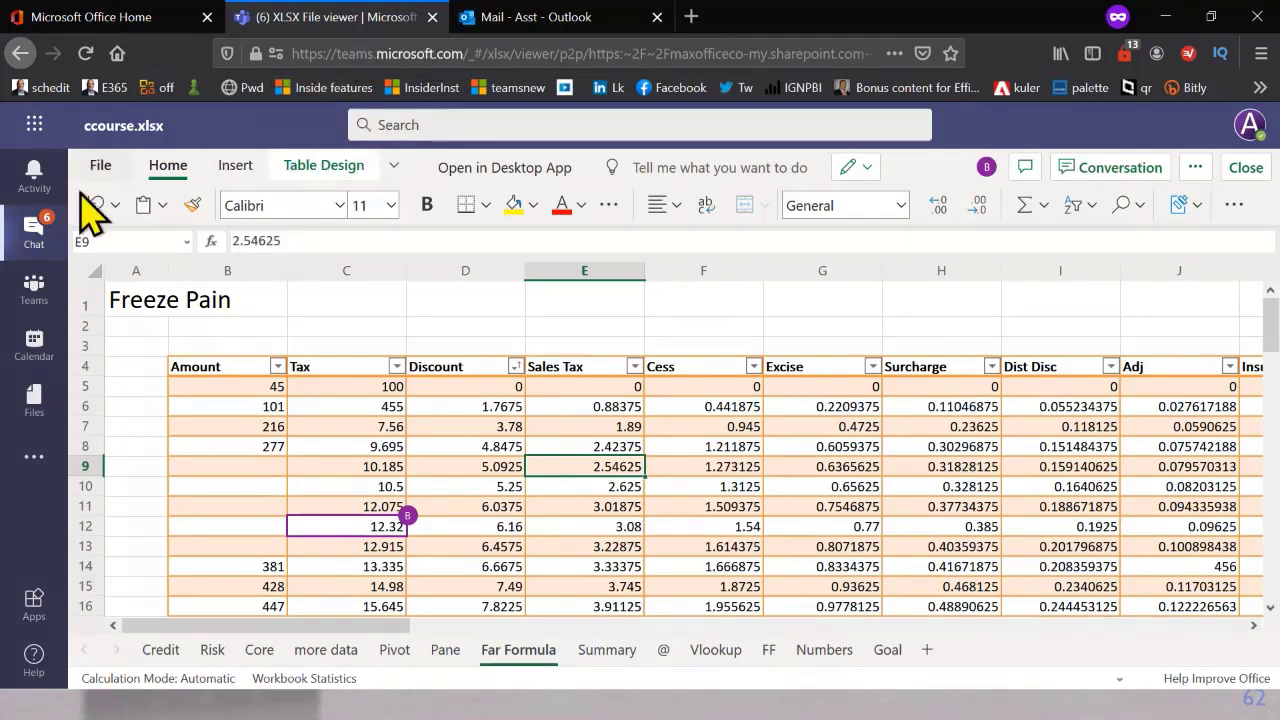
pyautogui.click(38, 248)
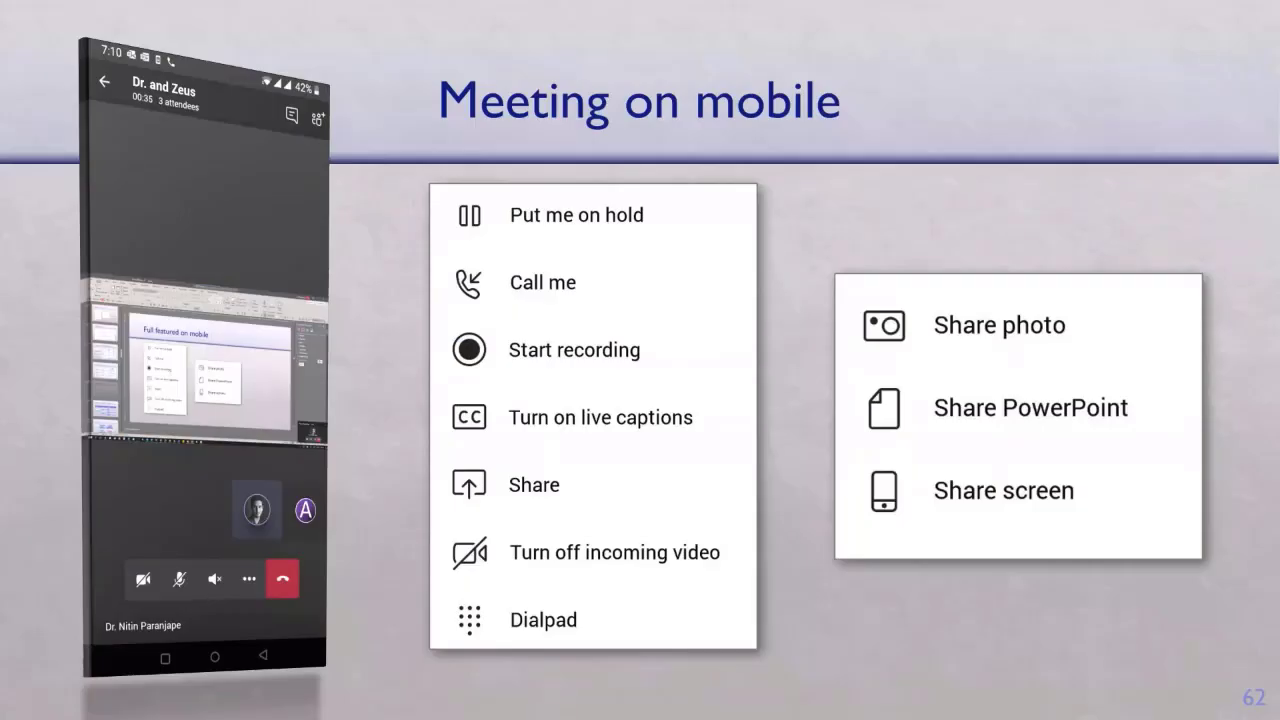
pyautogui.press('Right')
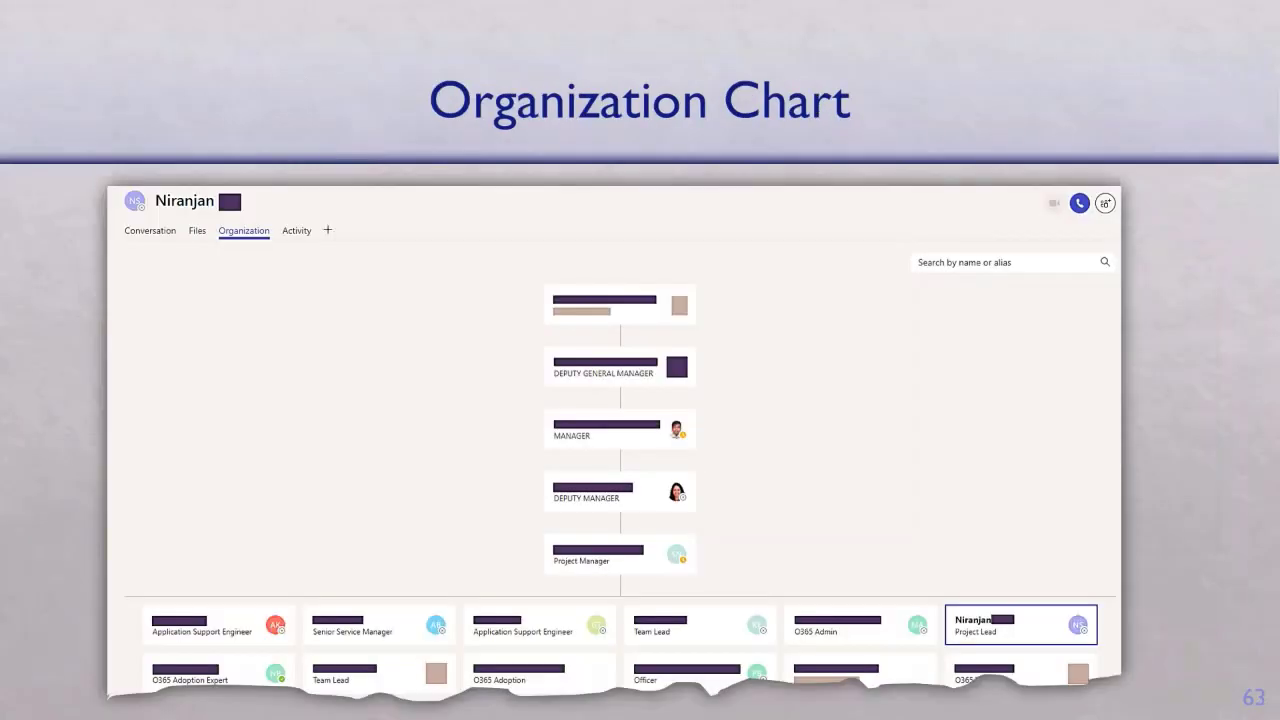
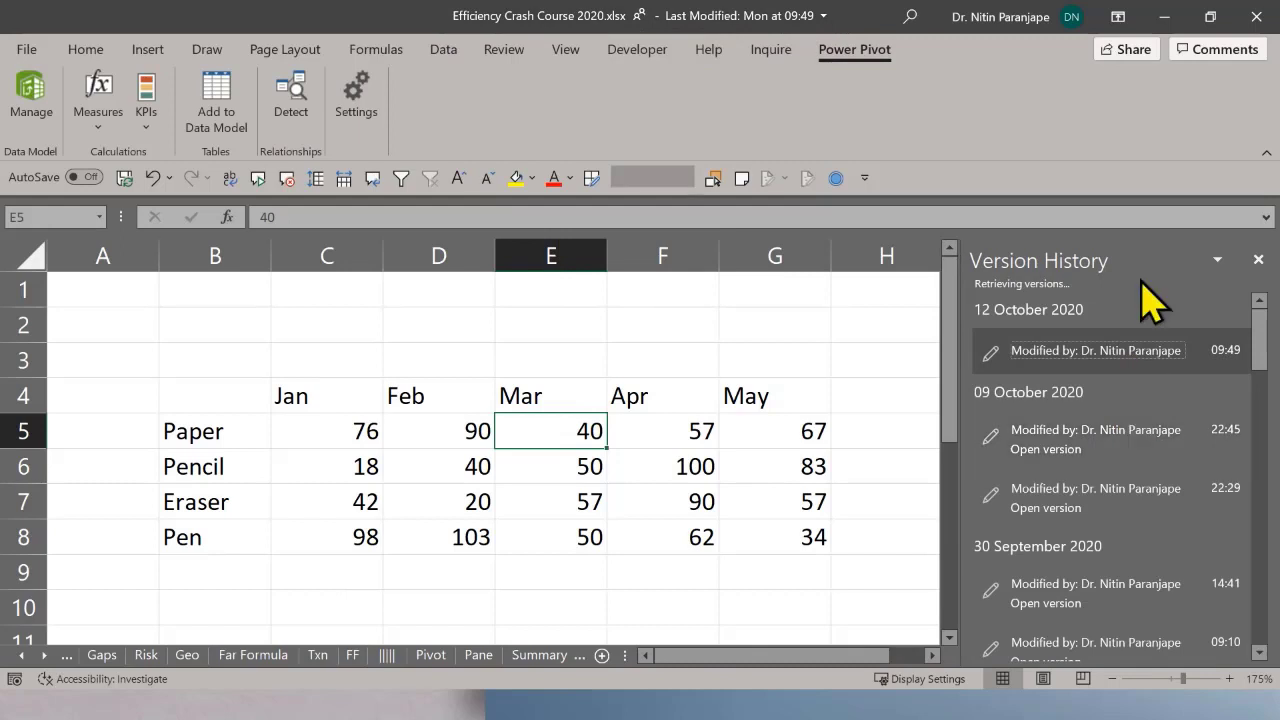
# Open the 30 September 2020 14:41 version of Efficiency Crash Course 2020.xlsx, examine its Txn sheet and close it without saving.
pyautogui.click(1120, 600)
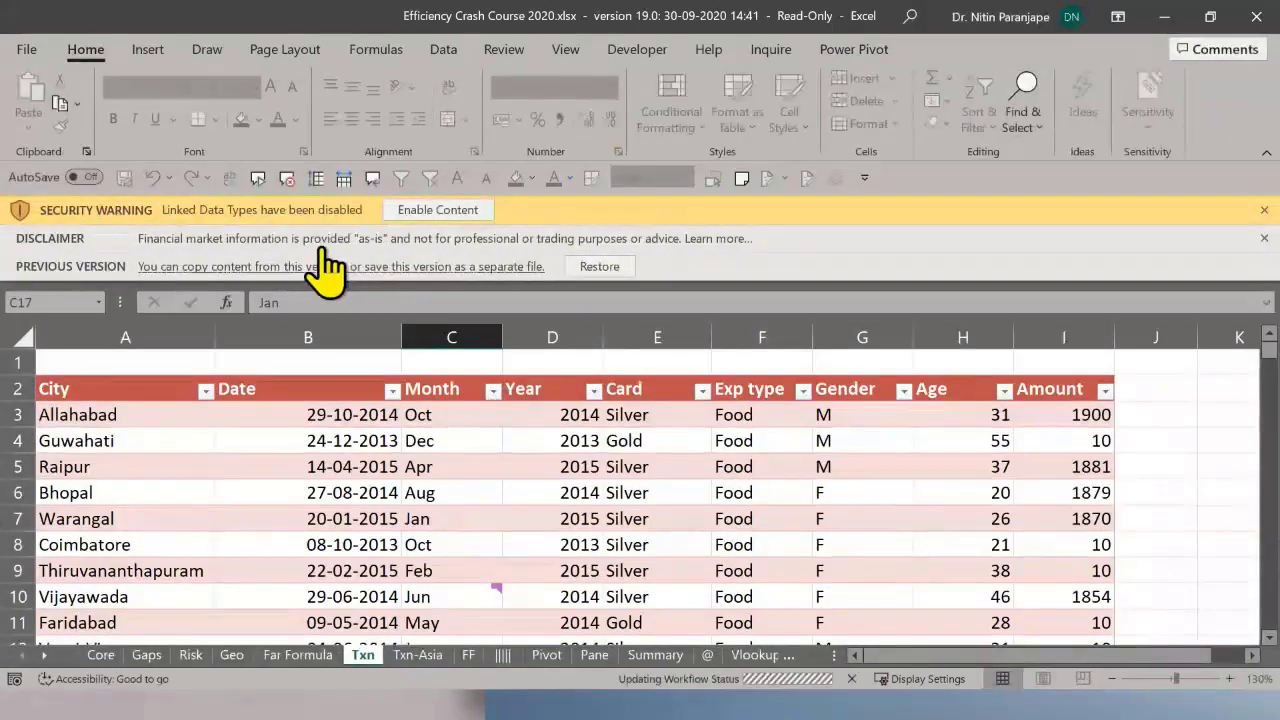
pyautogui.scroll(-3, 746, 508)
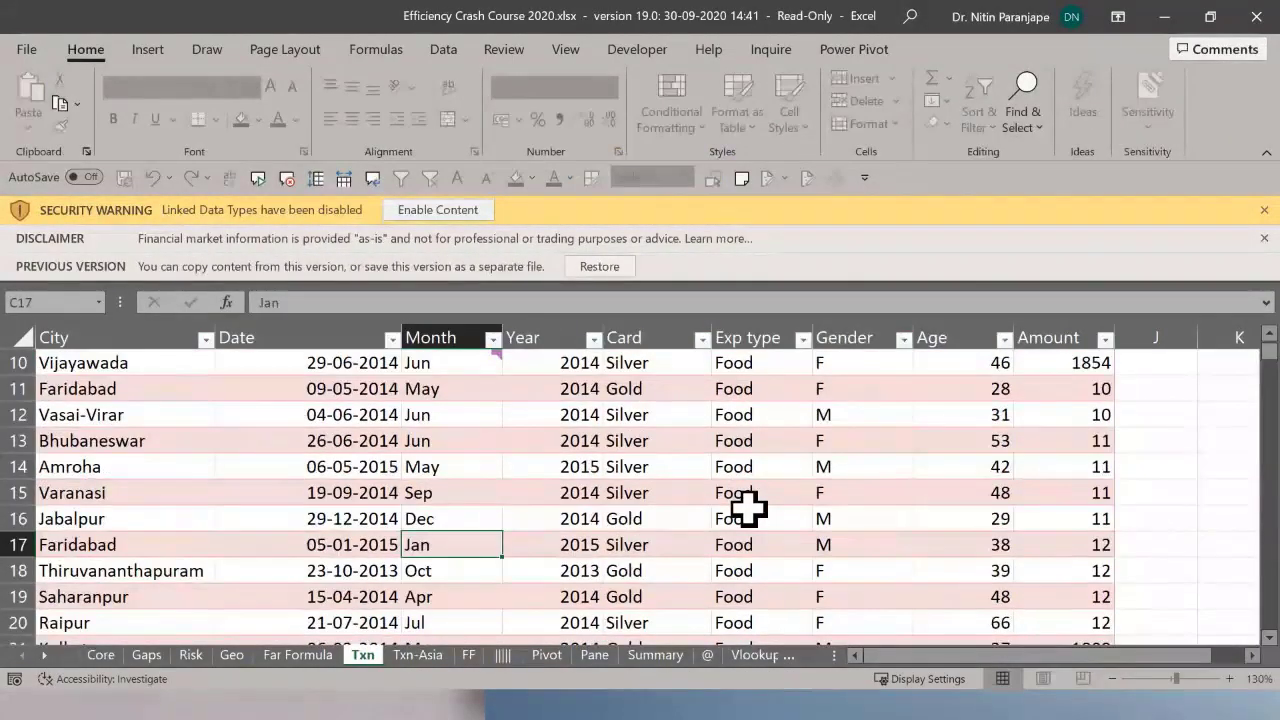
pyautogui.scroll(2, 748, 510)
pyautogui.scroll(1, 748, 510)
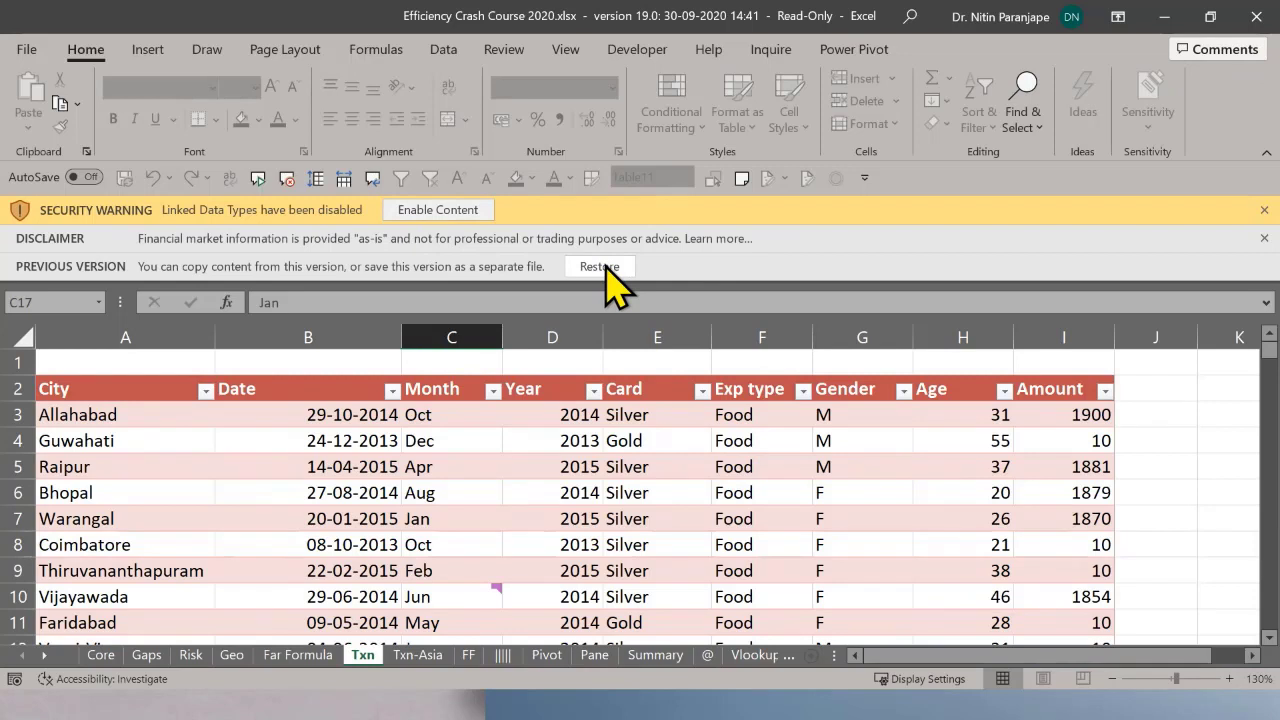
pyautogui.click(1262, 22)
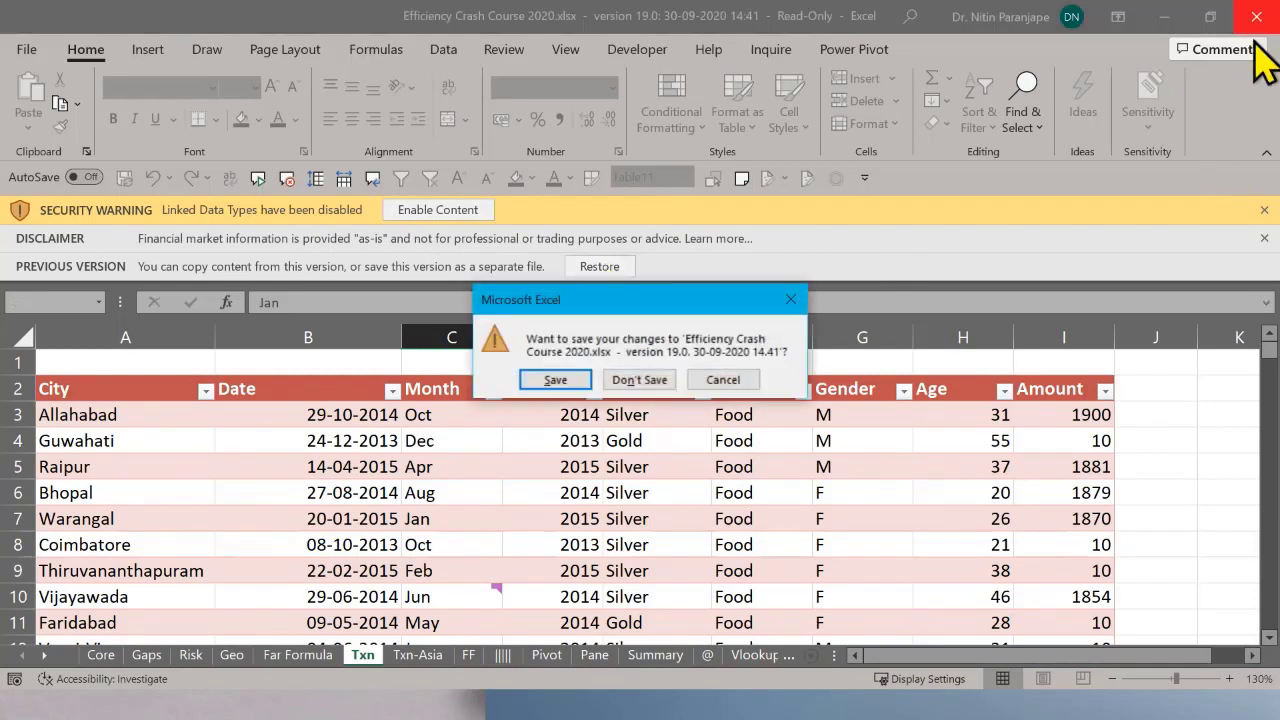
pyautogui.click(640, 380)
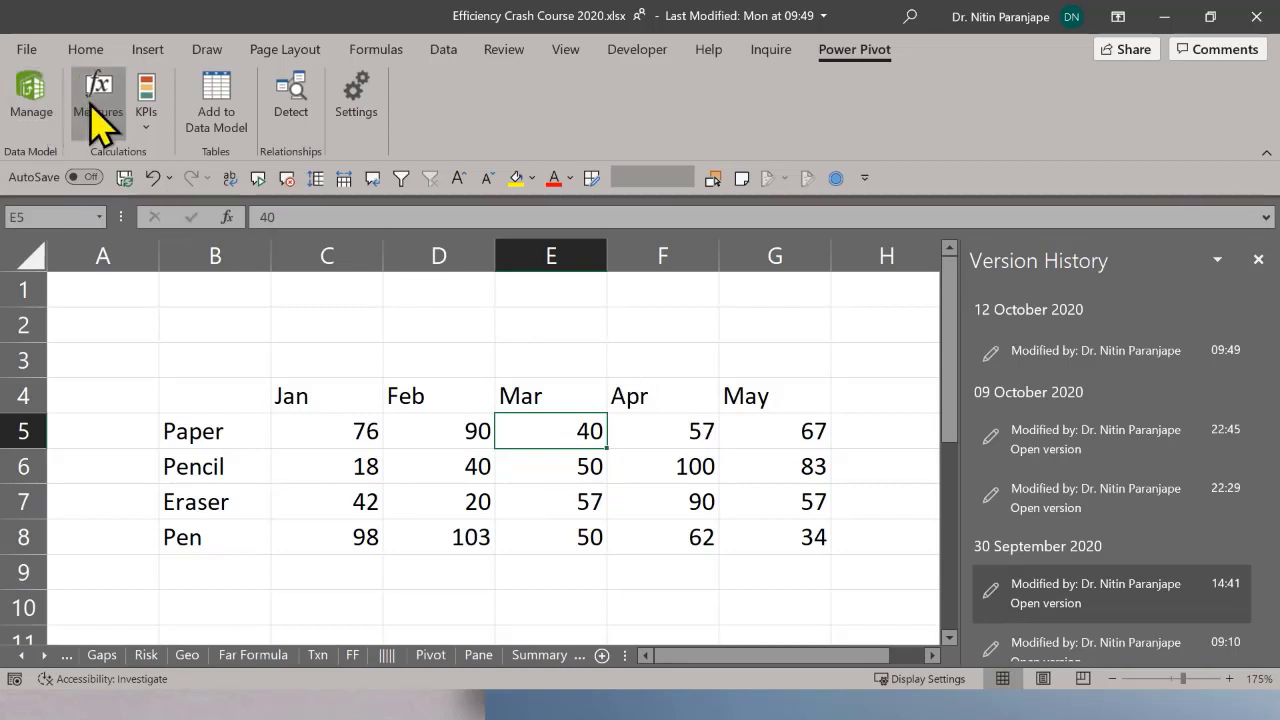
# Examine the sensitivity labels available for Efficiency Crash Course 2020.xlsx without applying one, and close the Version History pane.
pyautogui.click(27, 50)
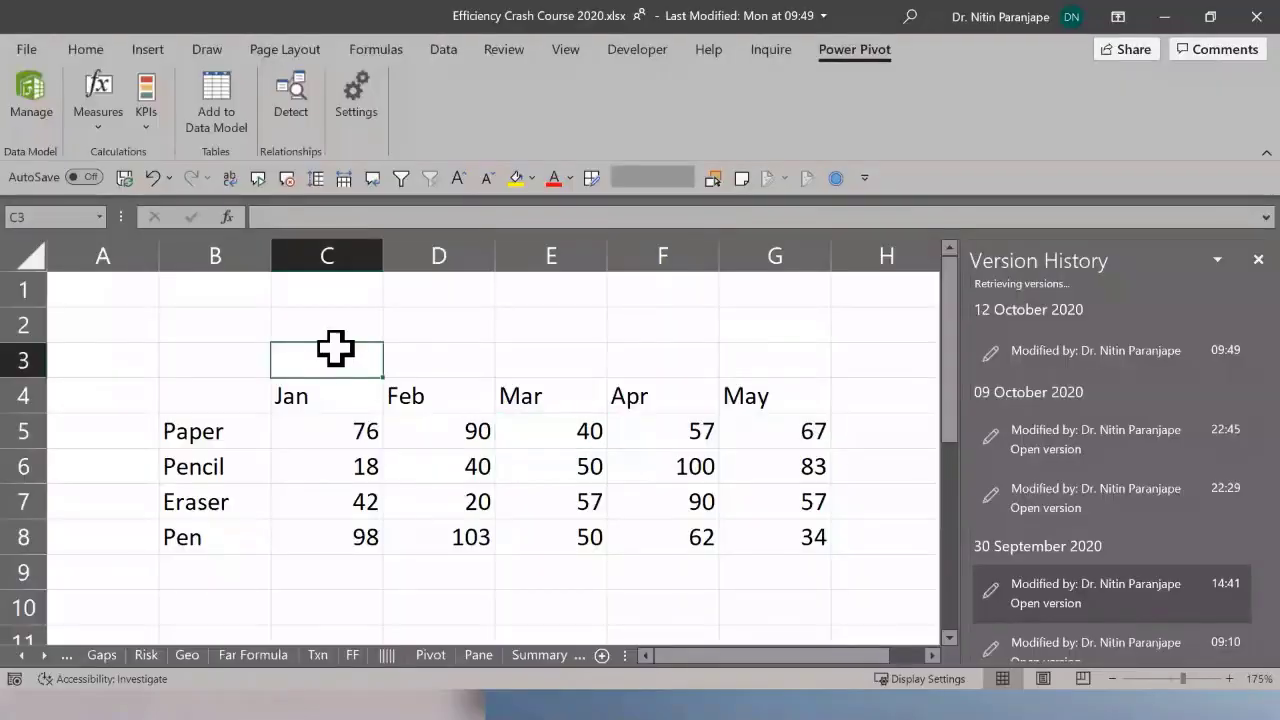
pyautogui.click(70, 48)
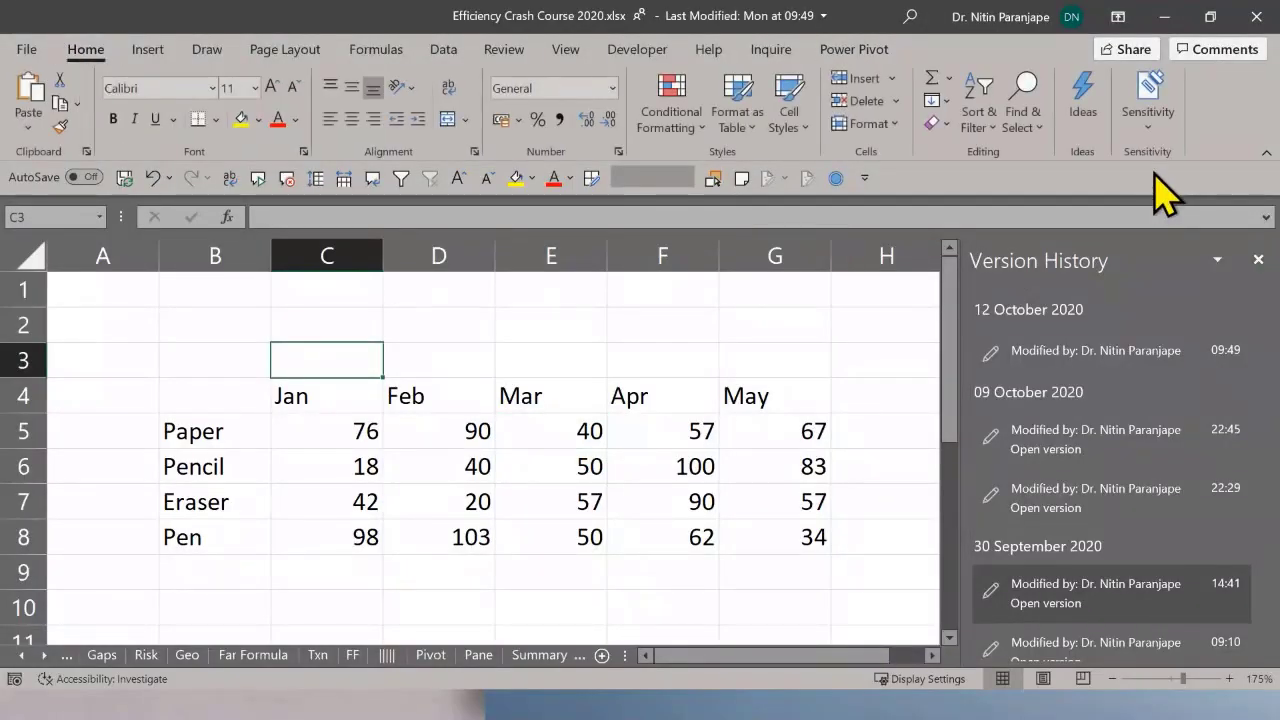
pyautogui.click(1148, 100)
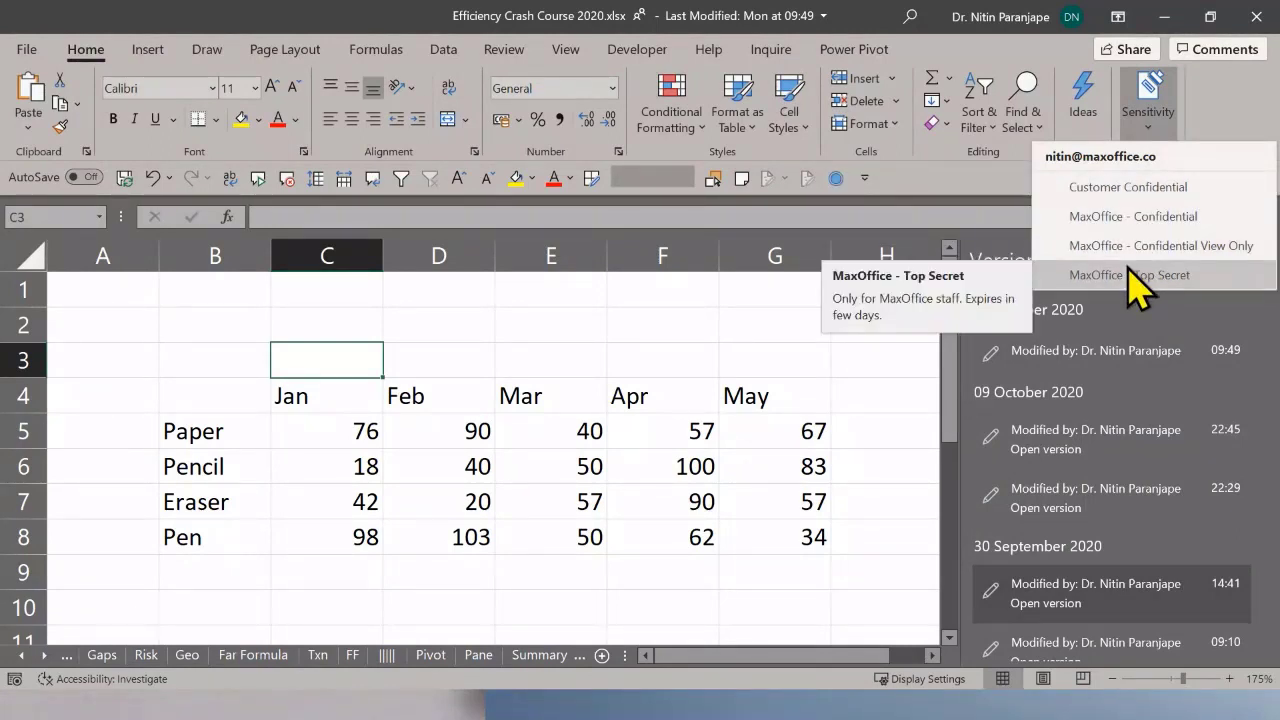
pyautogui.click(500, 386)
pyautogui.click(467, 362)
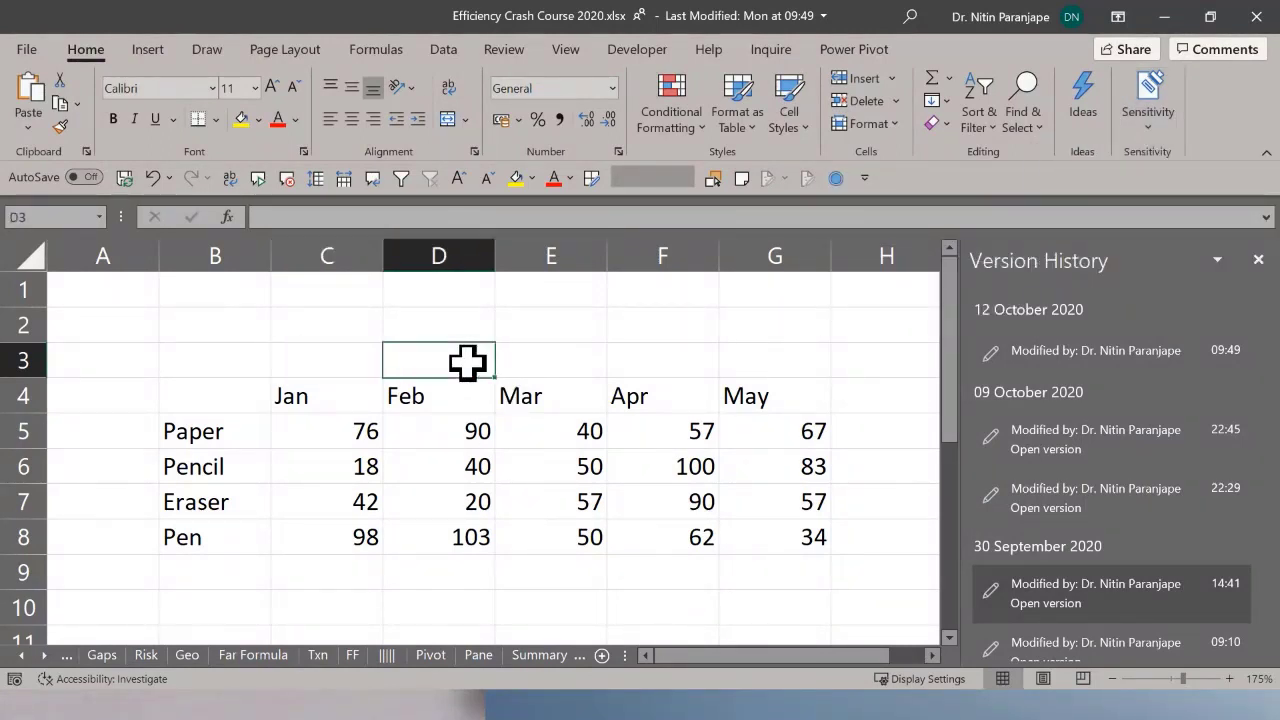
pyautogui.click(1258, 259)
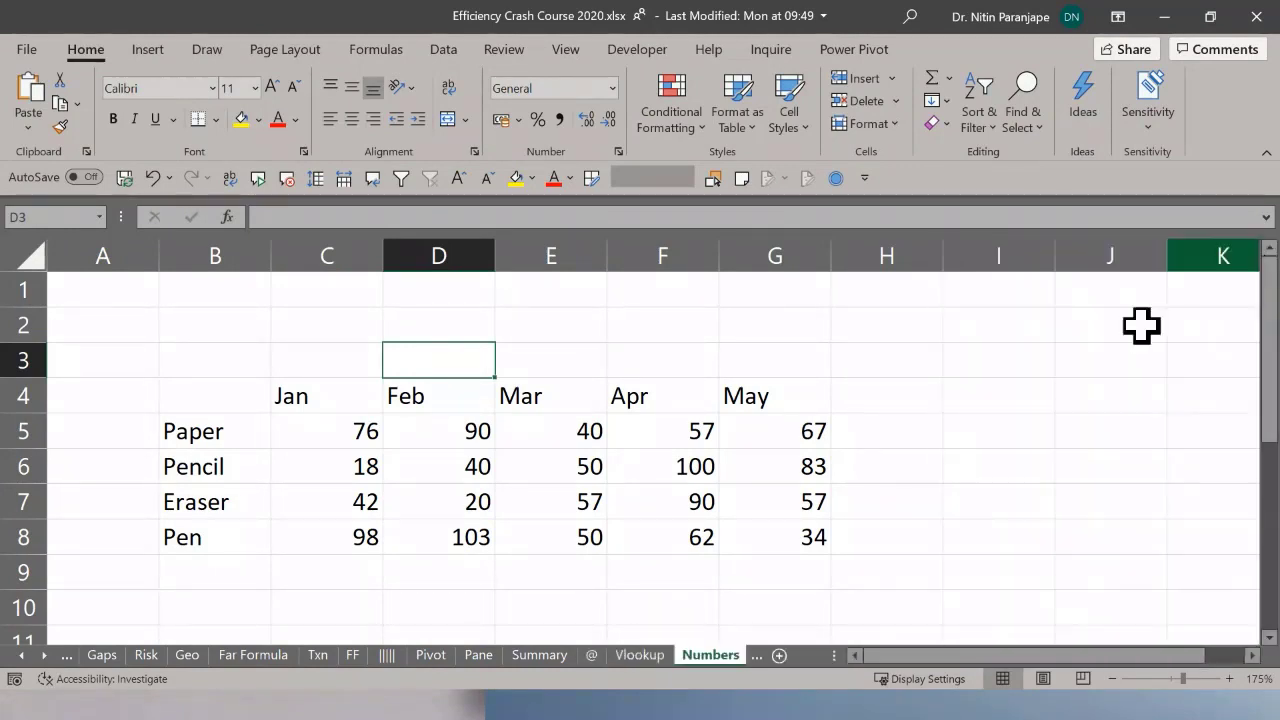
# Select cell E4 on the Numbers sheet and review the Customer Confidential sensitivity label's description without applying it.
pyautogui.click(591, 386)
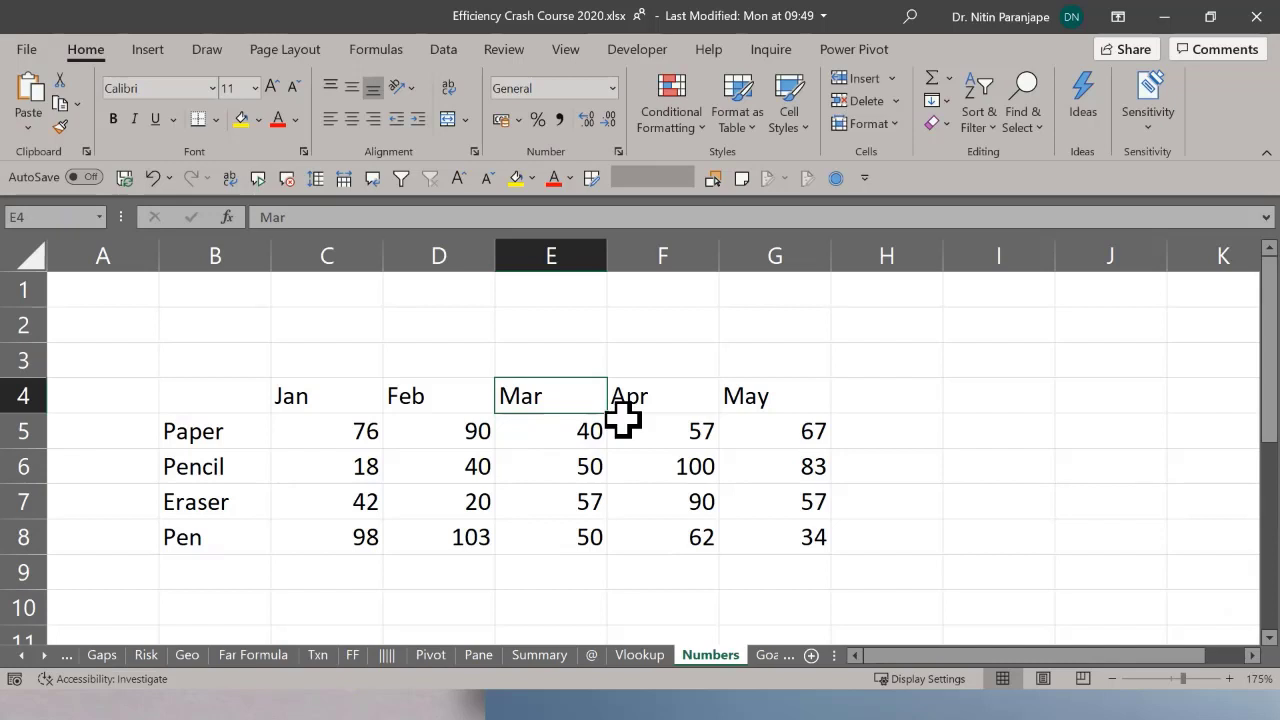
pyautogui.click(18, 52)
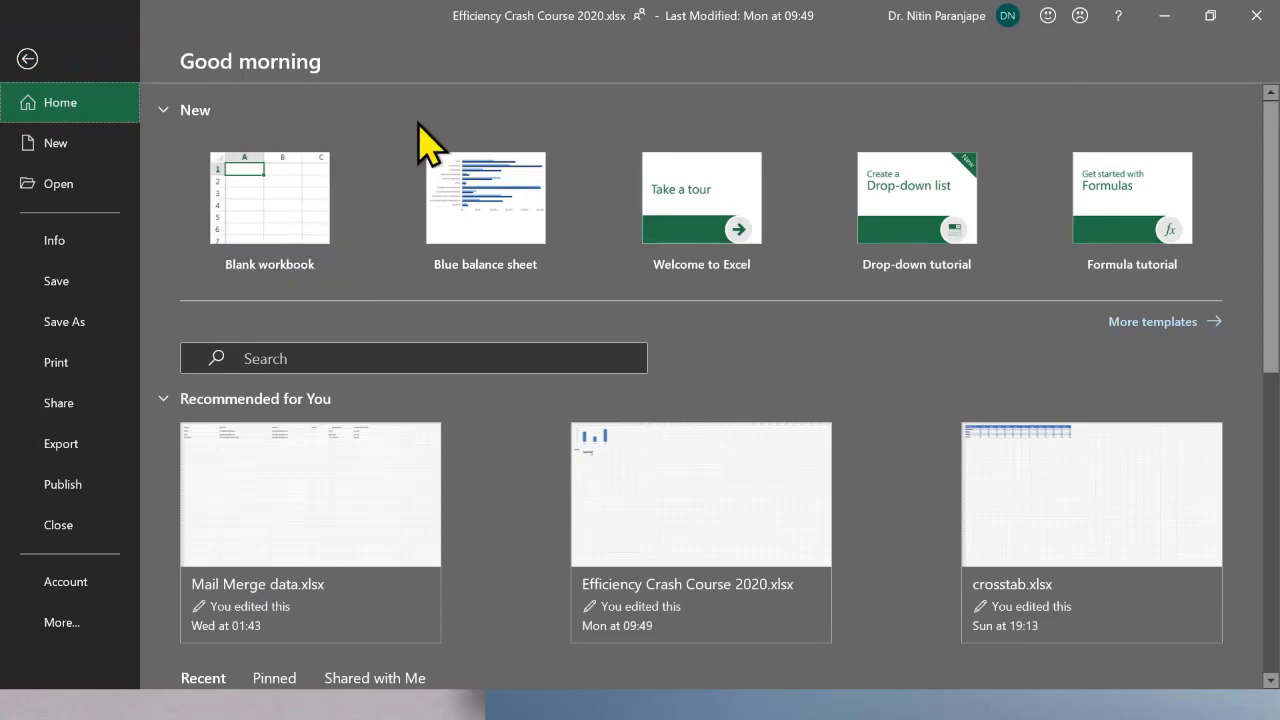
pyautogui.press('Escape')
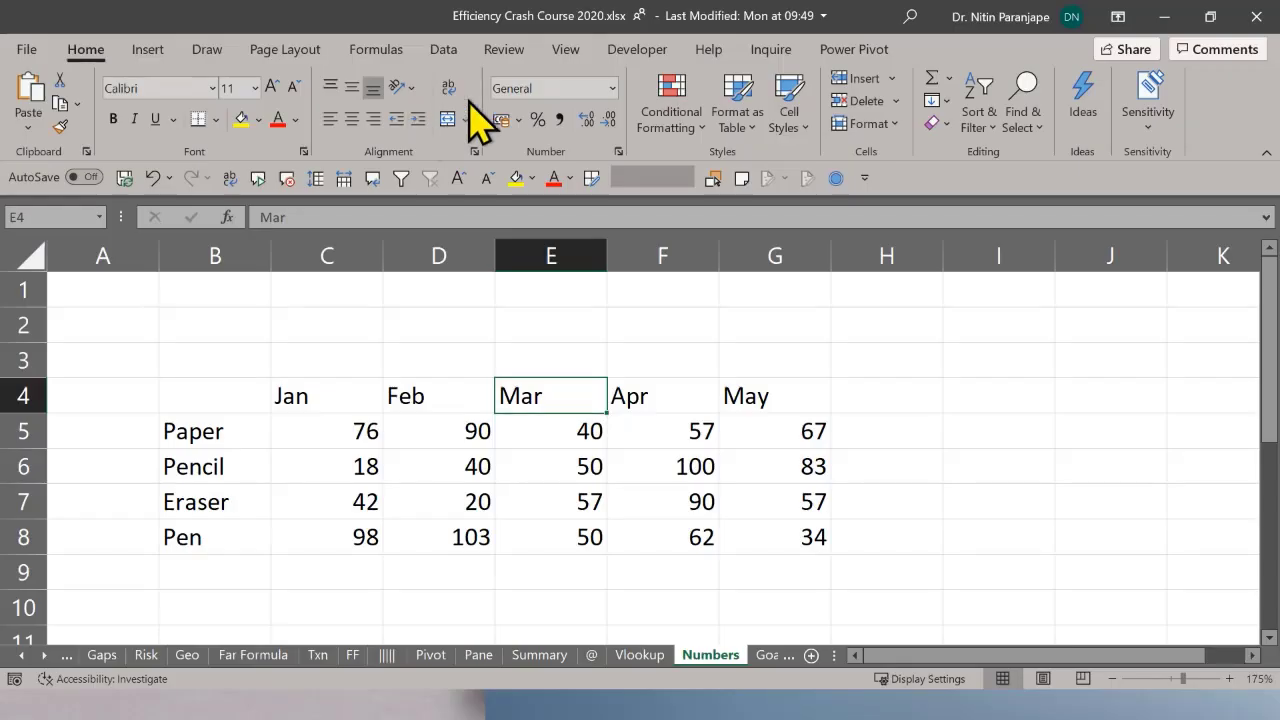
pyautogui.click(1140, 118)
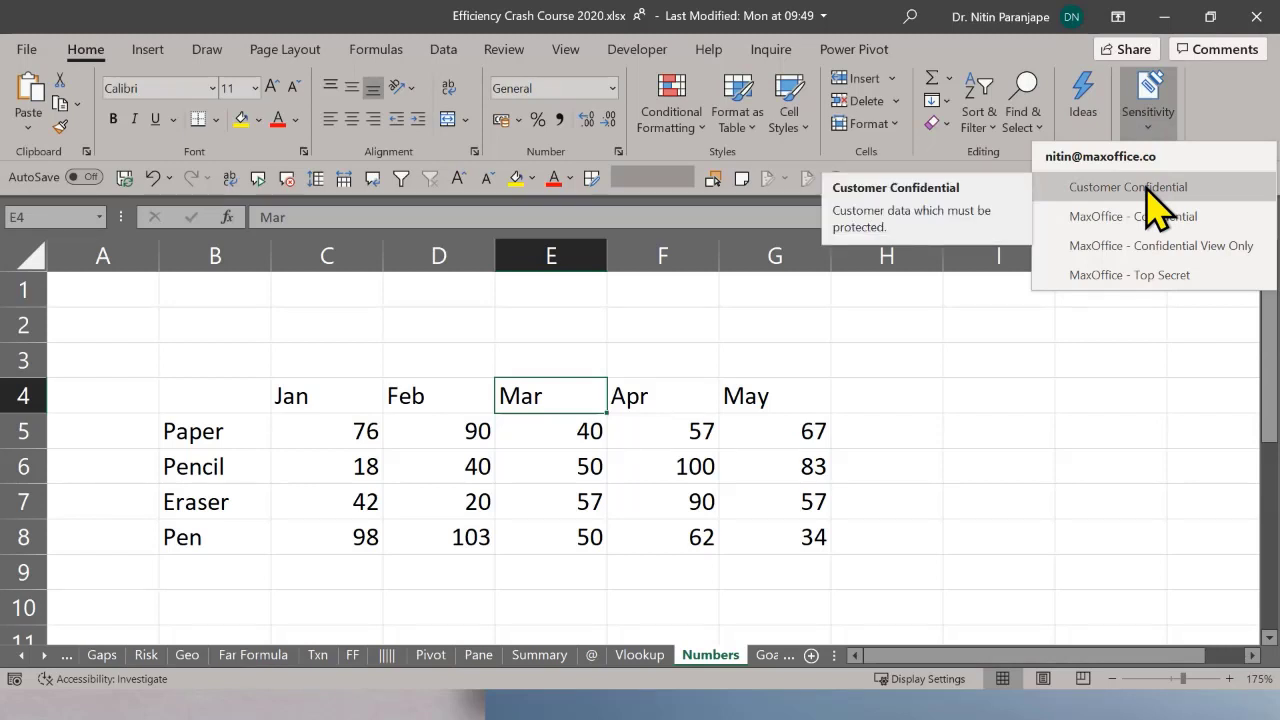
pyautogui.click(757, 429)
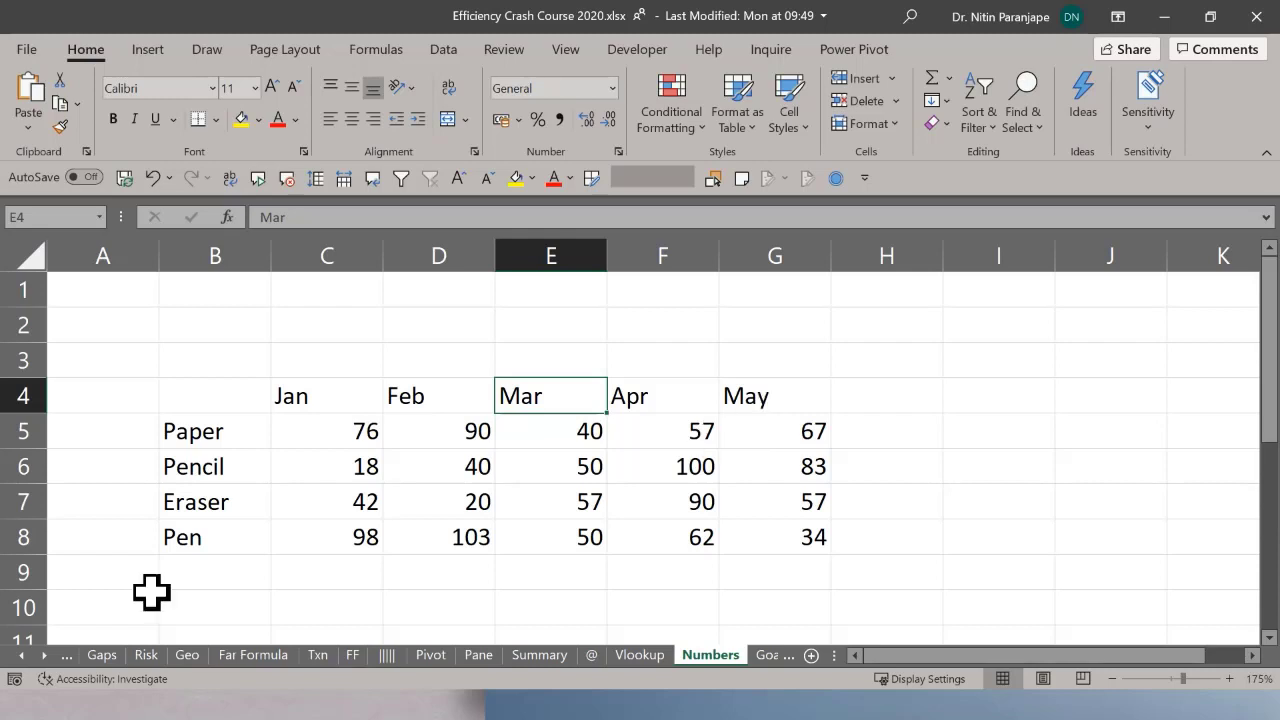
# Look through the Risk, Geo and Far Formula sheets and display the Txn sheet.
pyautogui.click(147, 656)
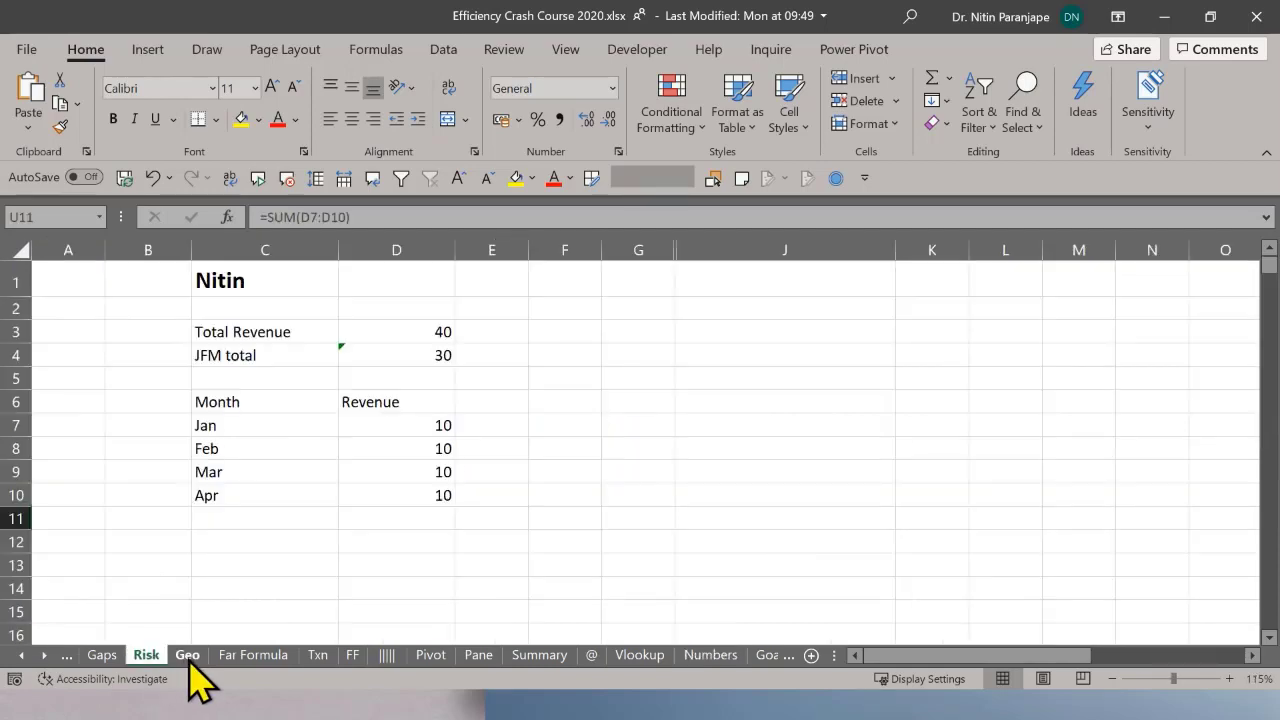
pyautogui.click(187, 656)
pyautogui.click(252, 656)
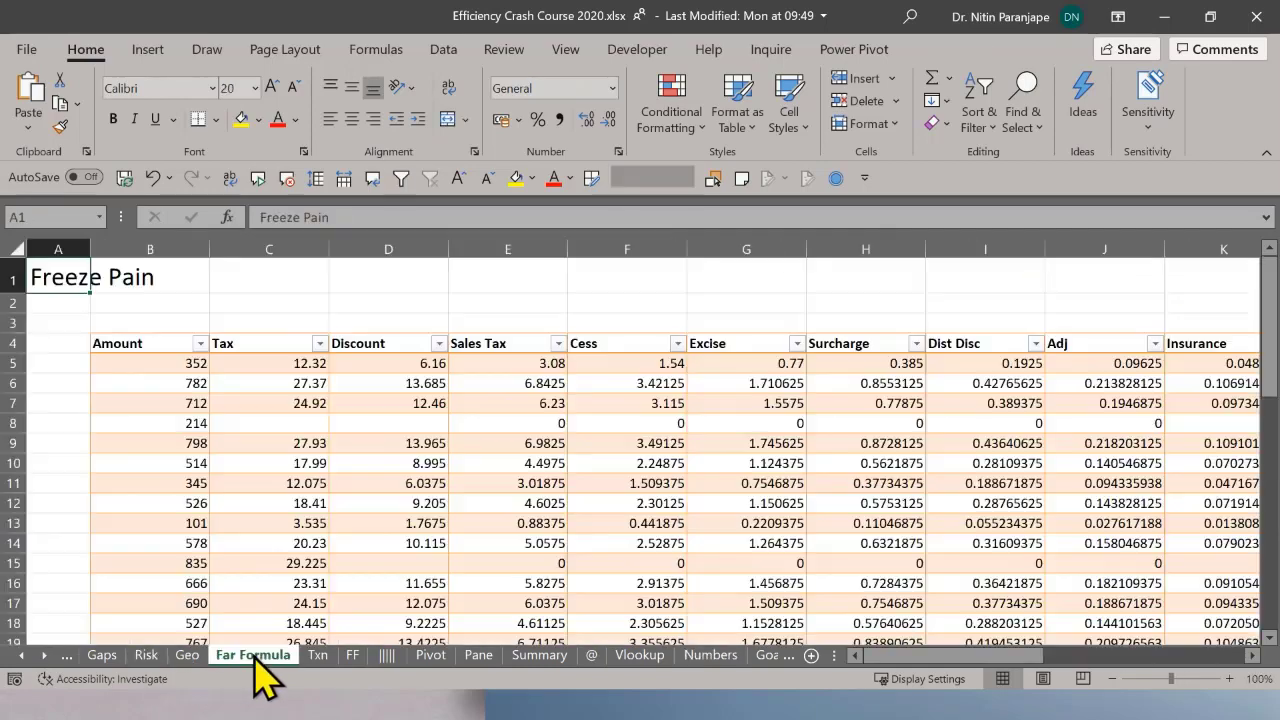
pyautogui.click(317, 656)
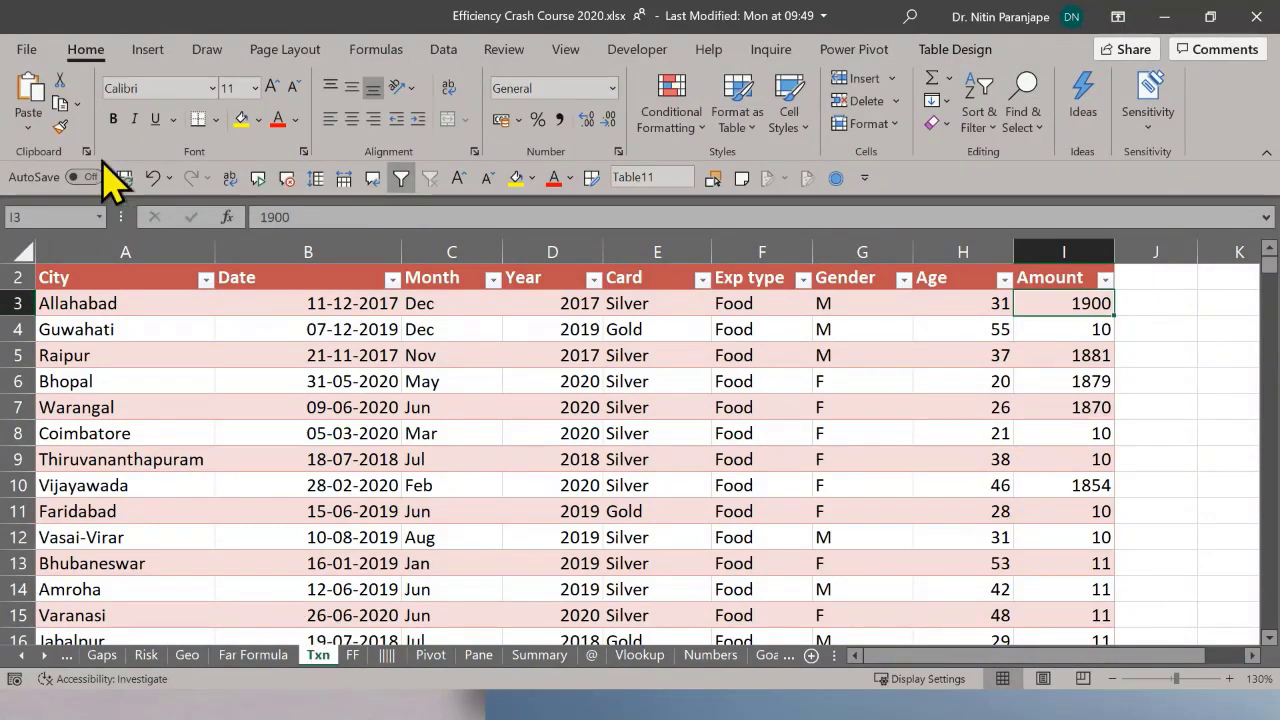
# Choose Restricted Access for the workbook under the third listed MaxOffice account and enable Restrict permission to this workbook.
pyautogui.click(27, 49)
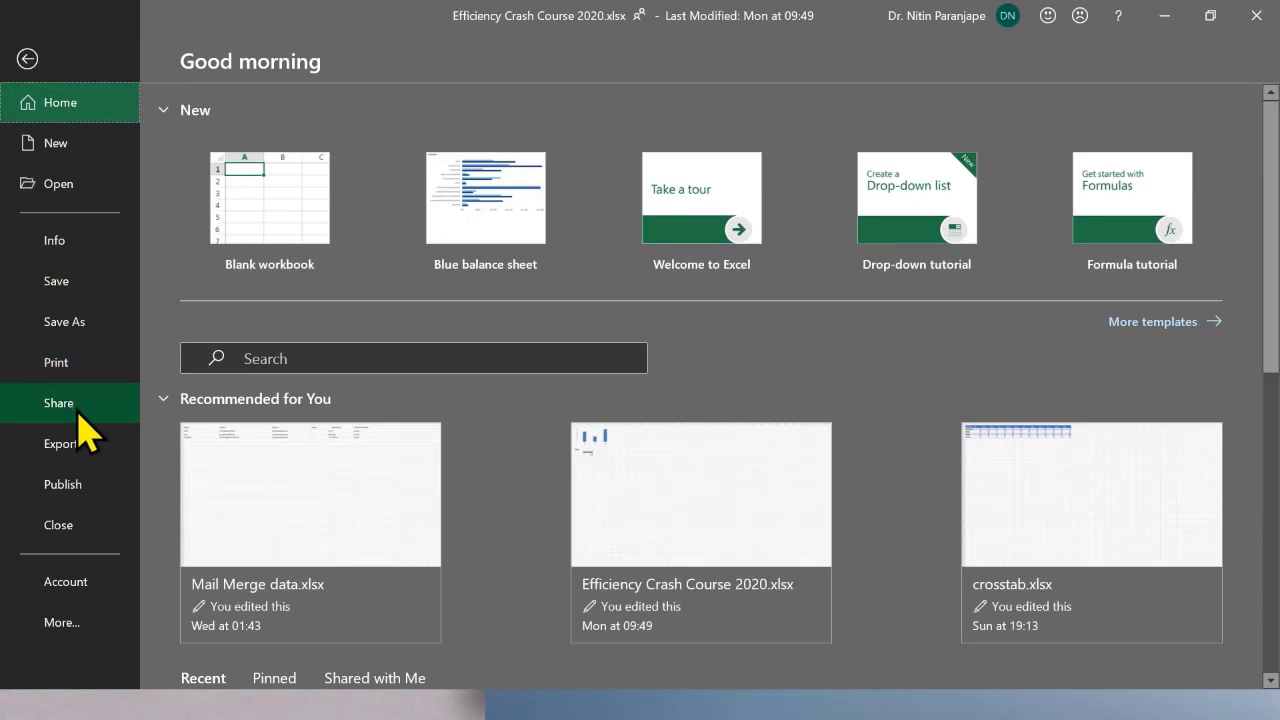
pyautogui.click(30, 248)
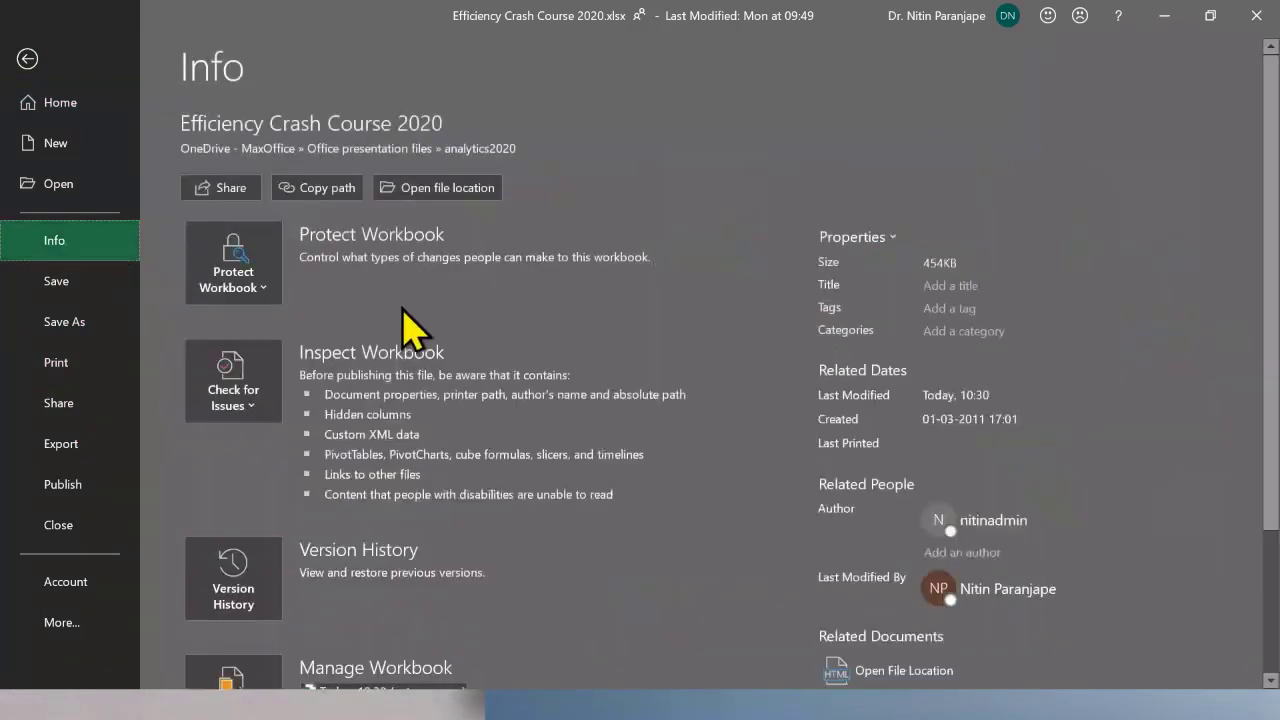
pyautogui.click(218, 276)
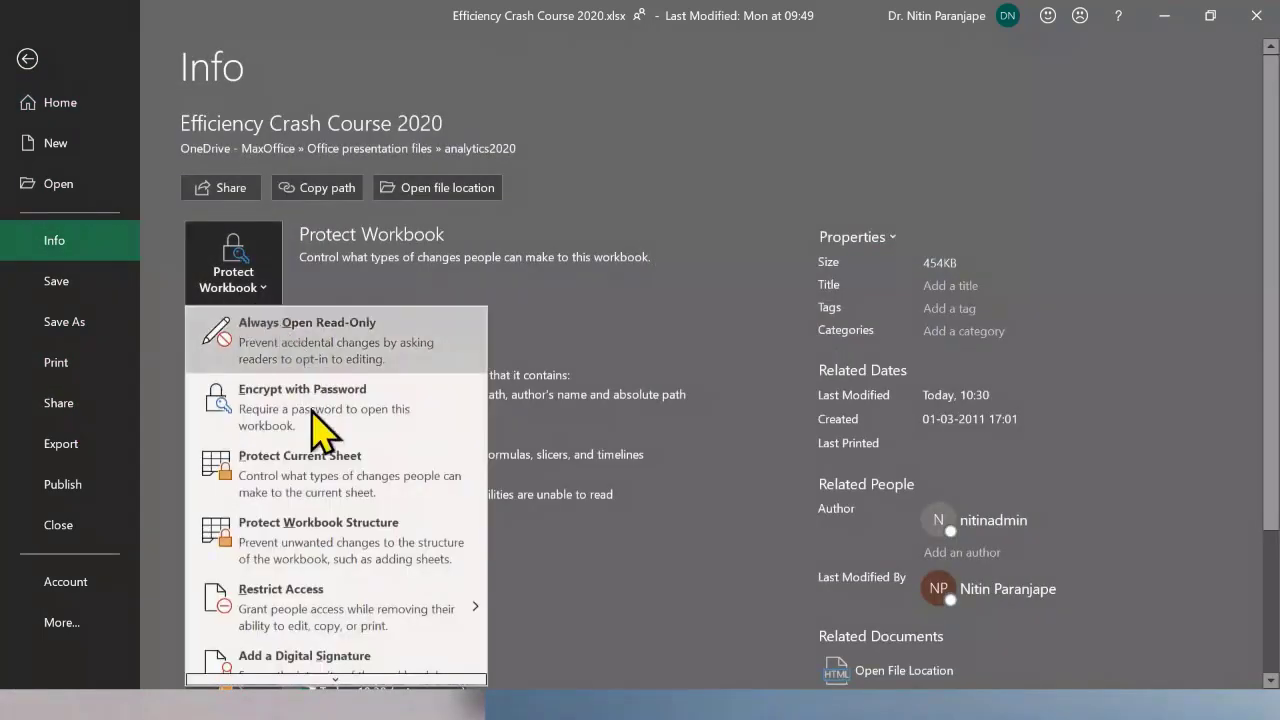
pyautogui.moveTo(350, 612)
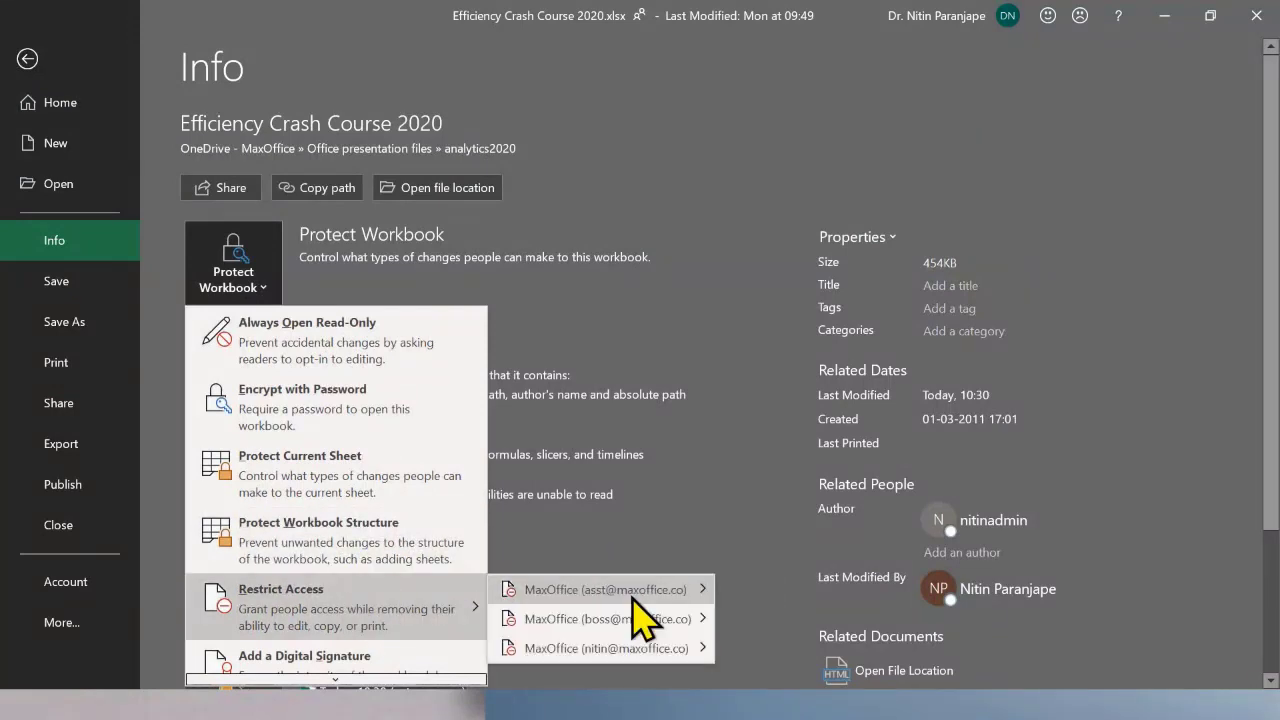
pyautogui.moveTo(630, 650)
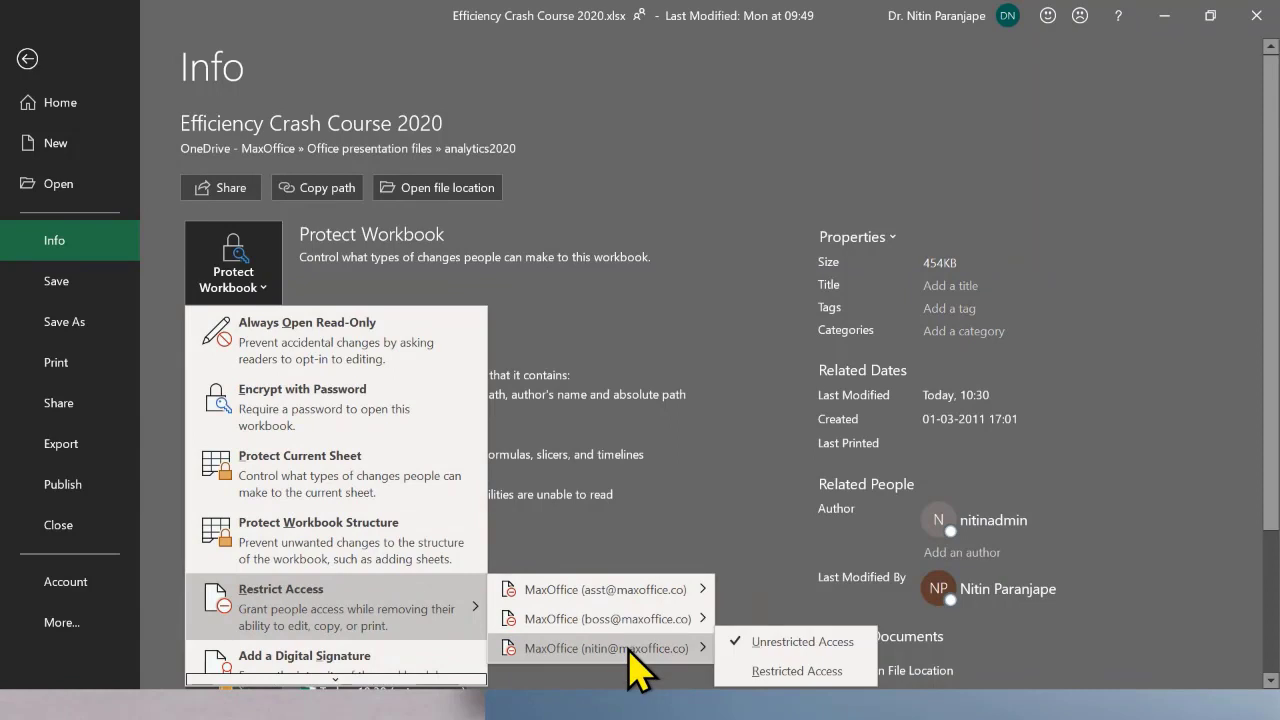
pyautogui.click(798, 672)
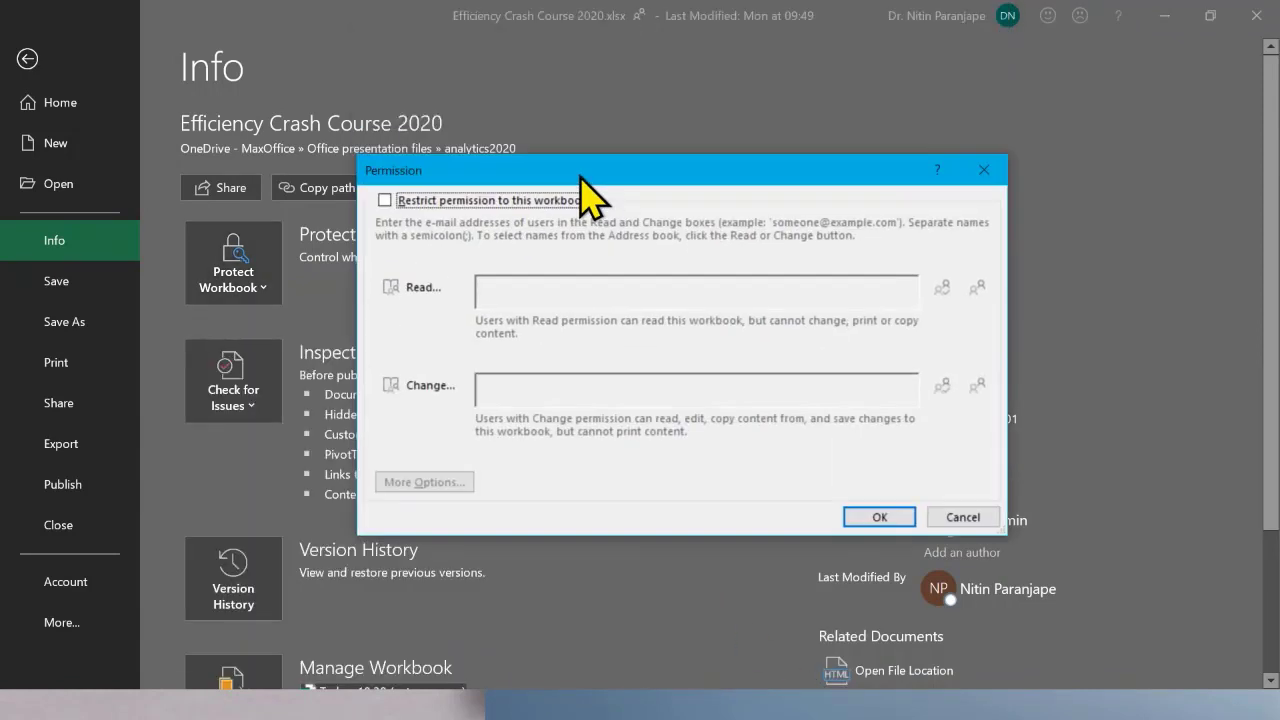
pyautogui.click(530, 198)
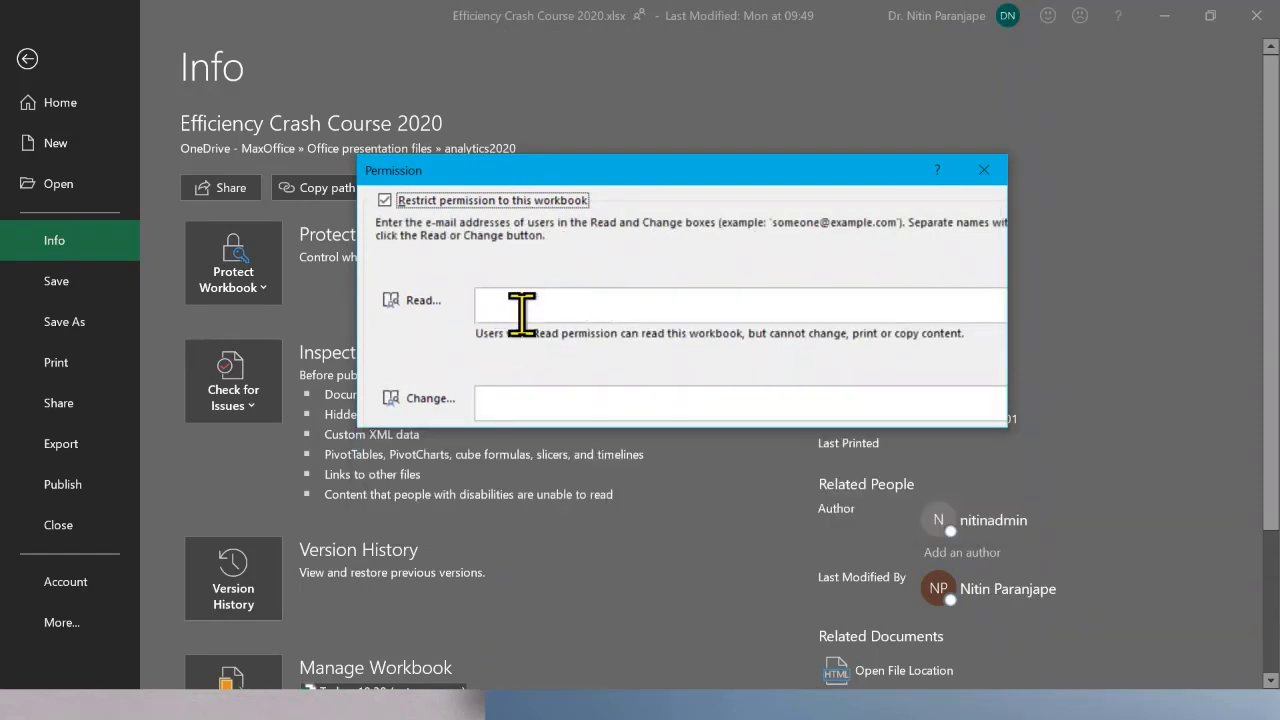